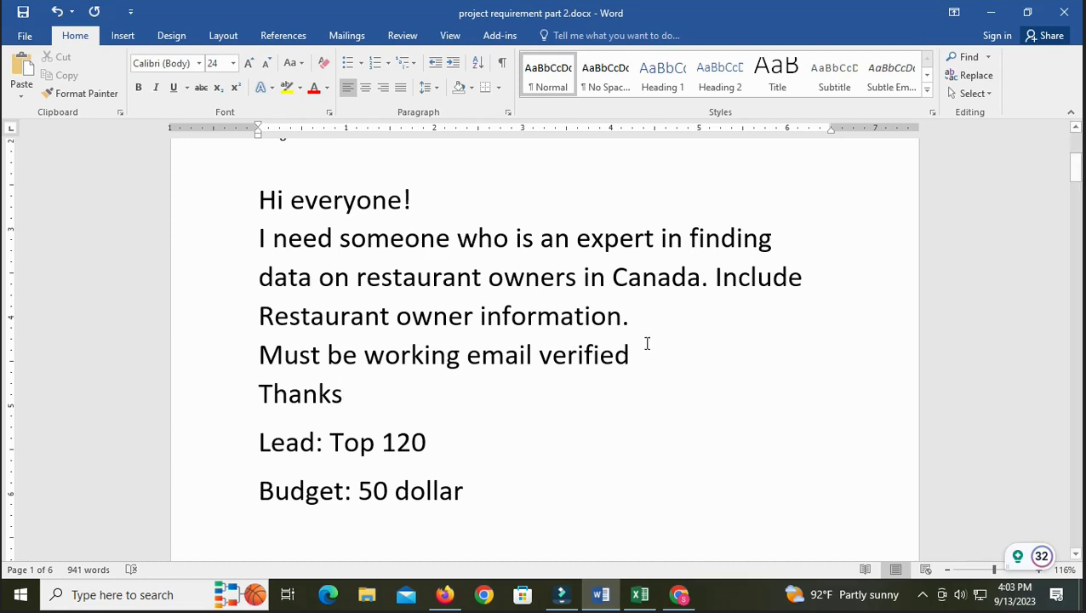
Switch to the google.csv workbook in Excel and review its restaurant list against the lead count in the Word project requirements
left_click(638, 596)
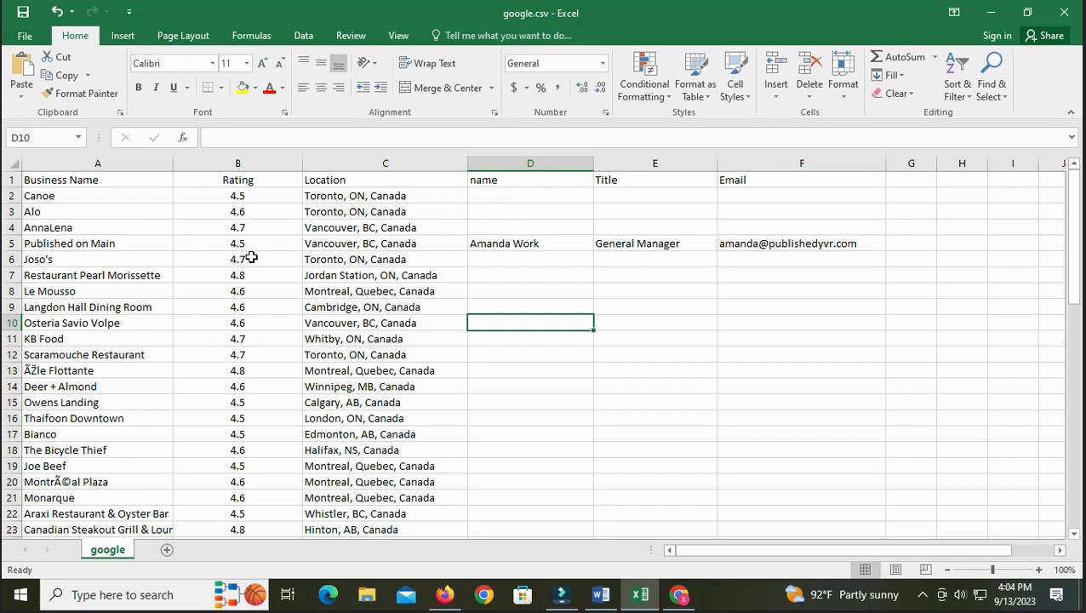
left_click(83, 197)
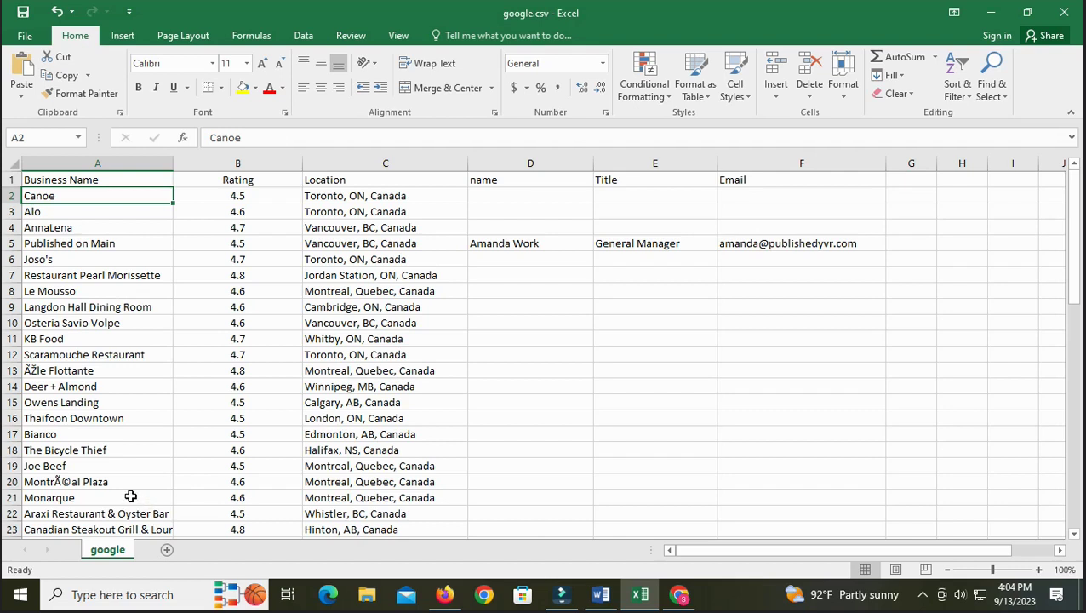
scroll(258, 407, "down", 11)
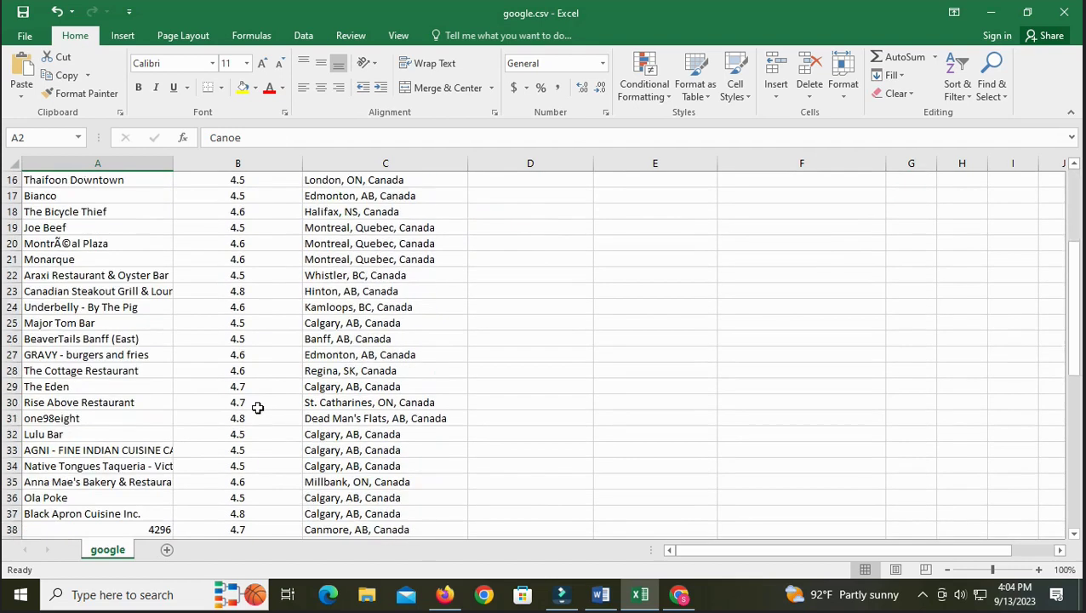
scroll(257, 408, "down", 4)
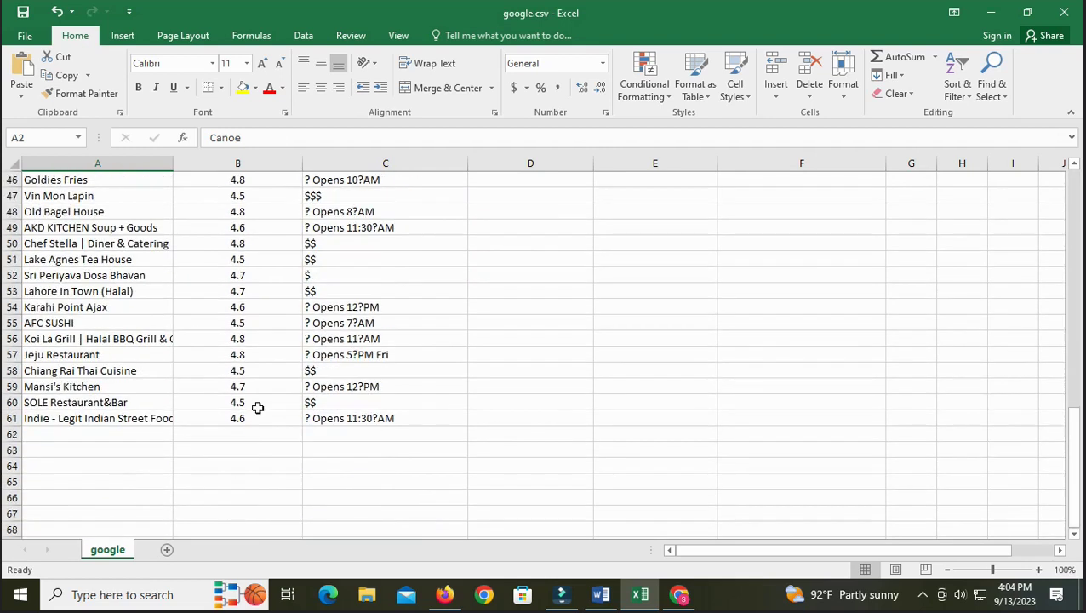
left_click(599, 594)
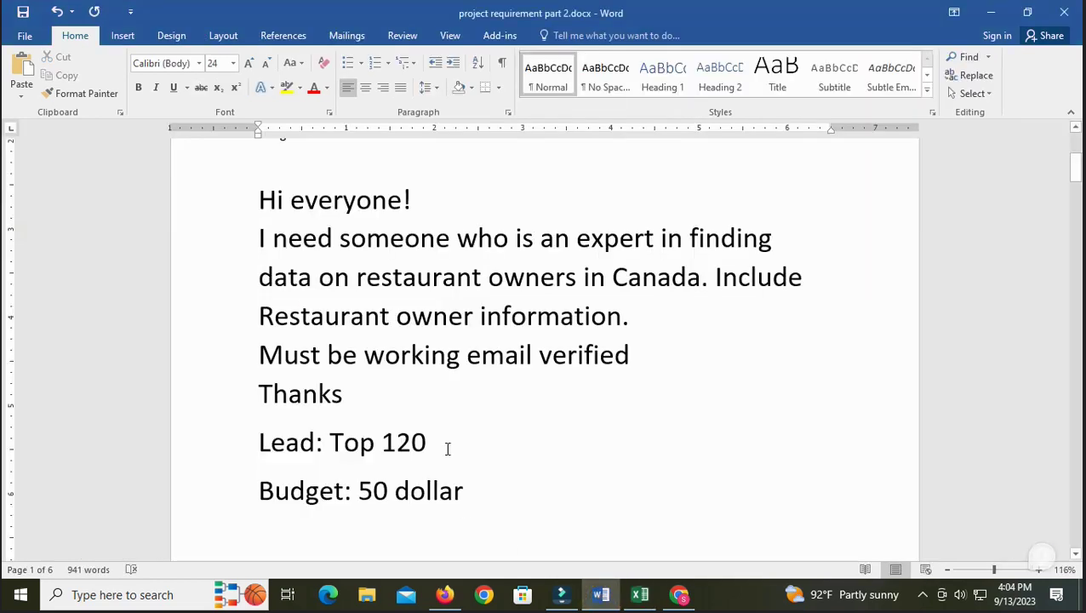
left_click(638, 594)
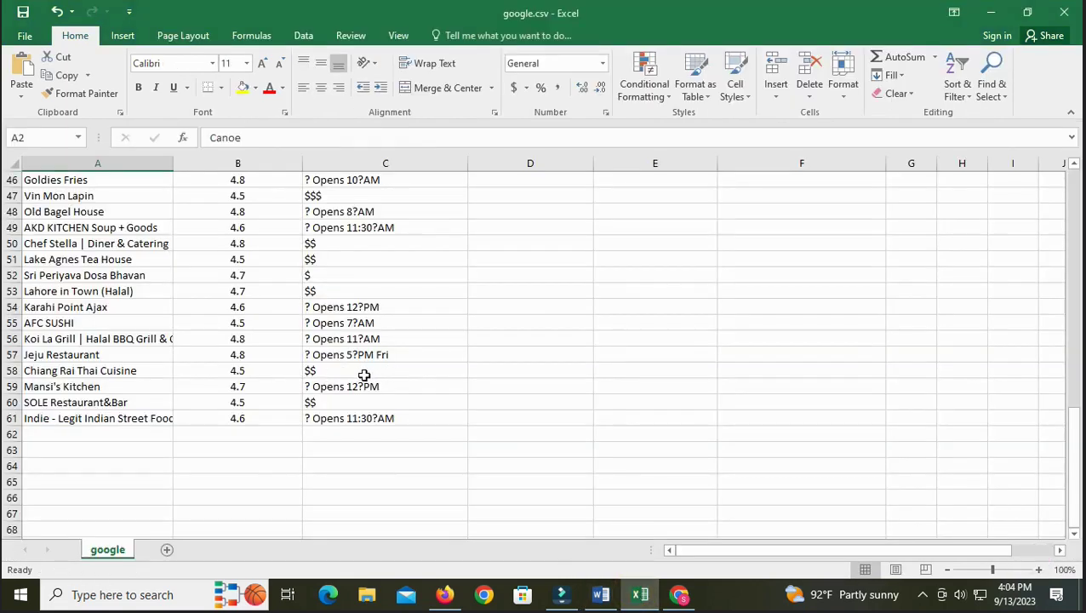
scroll(469, 449, "up", 6)
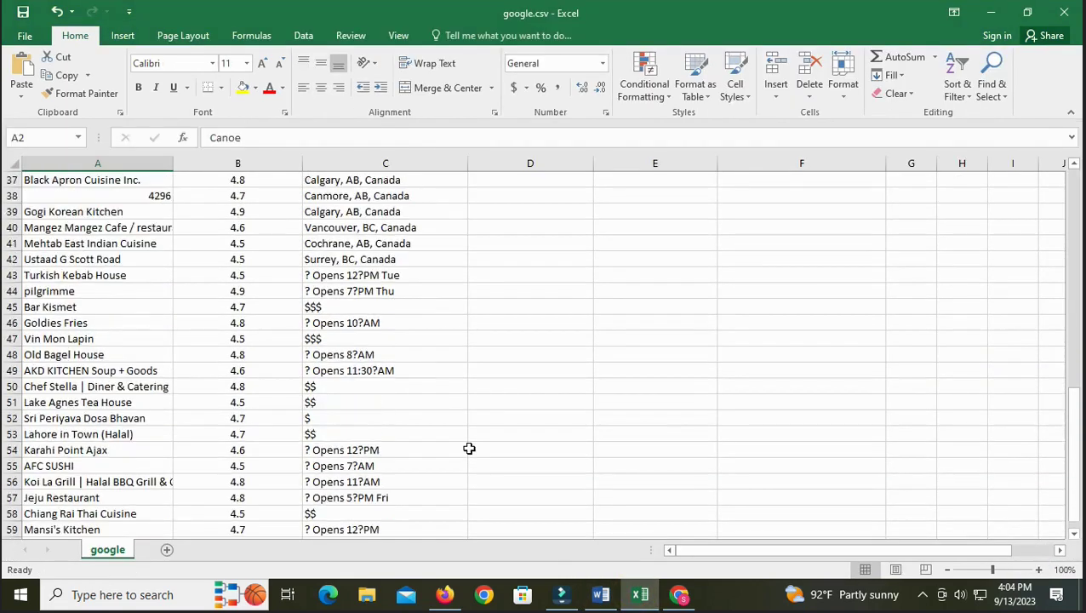
scroll(469, 449, "down", 6)
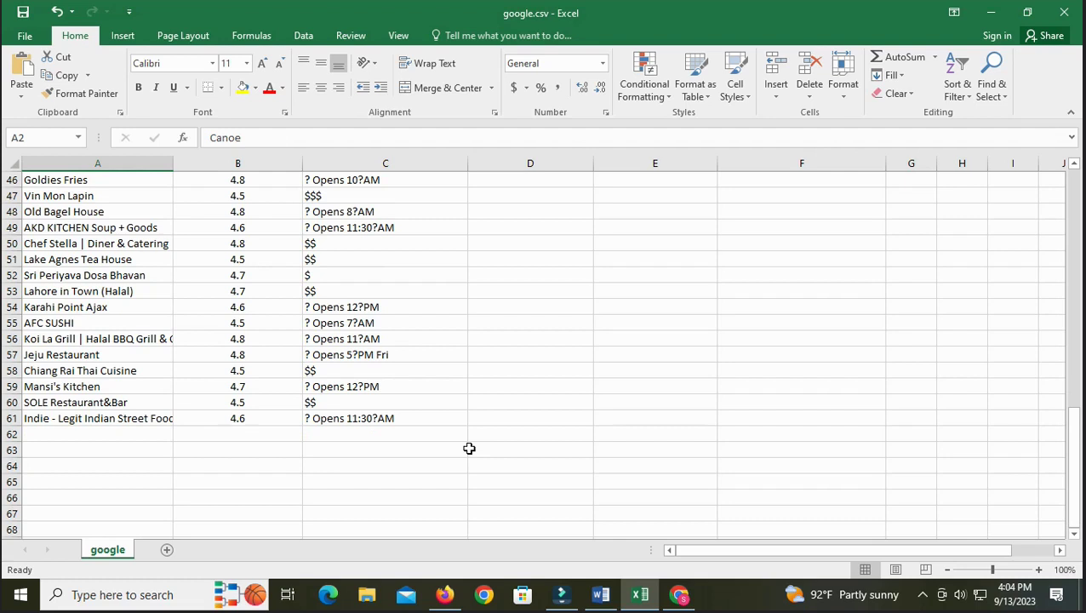
scroll(469, 448, "up", 15)
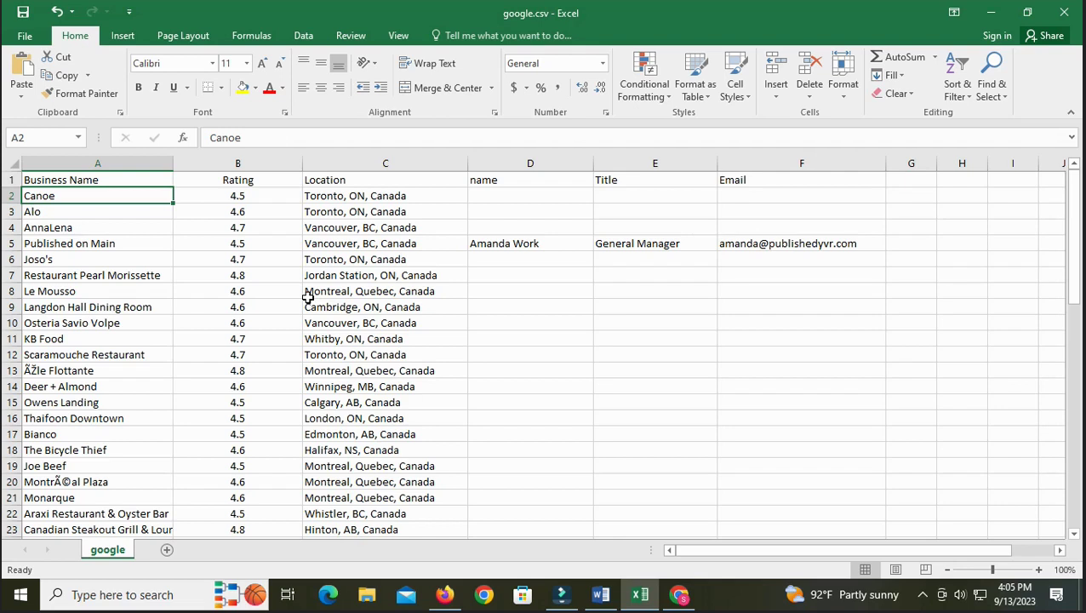
Copy the business name Canoe from cell A2 and search Google for it in Chrome
right_click(62, 196)
left_click(98, 228)
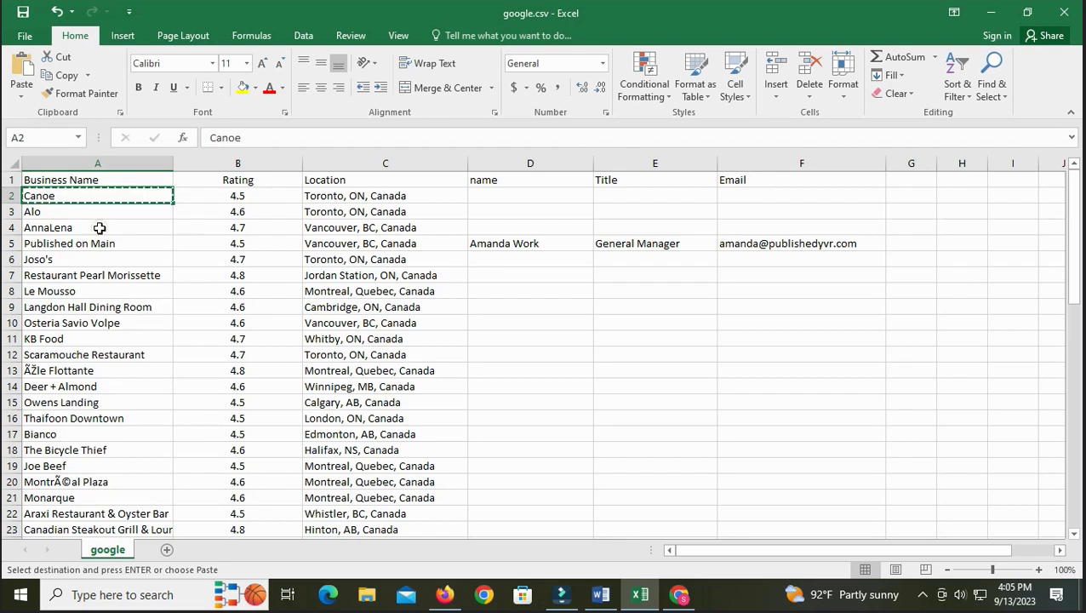
left_click(679, 594)
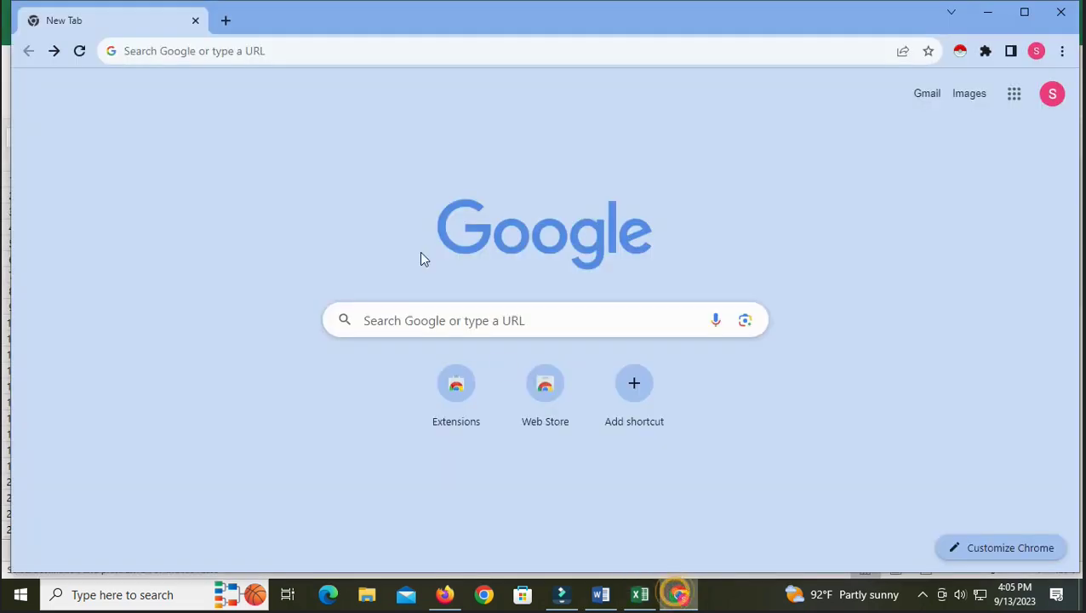
left_click(357, 320)
right_click(363, 318)
left_click(410, 180)
key("Return")
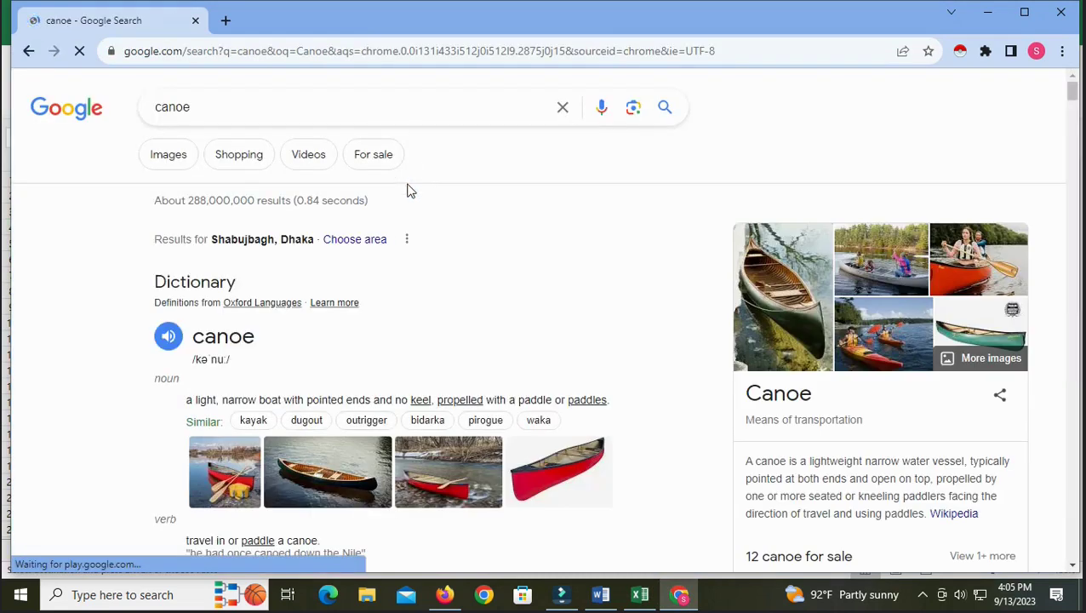
Refine the Google search to "canoe restaurant toronto" using the suggested queries
left_click(209, 106)
type("r")
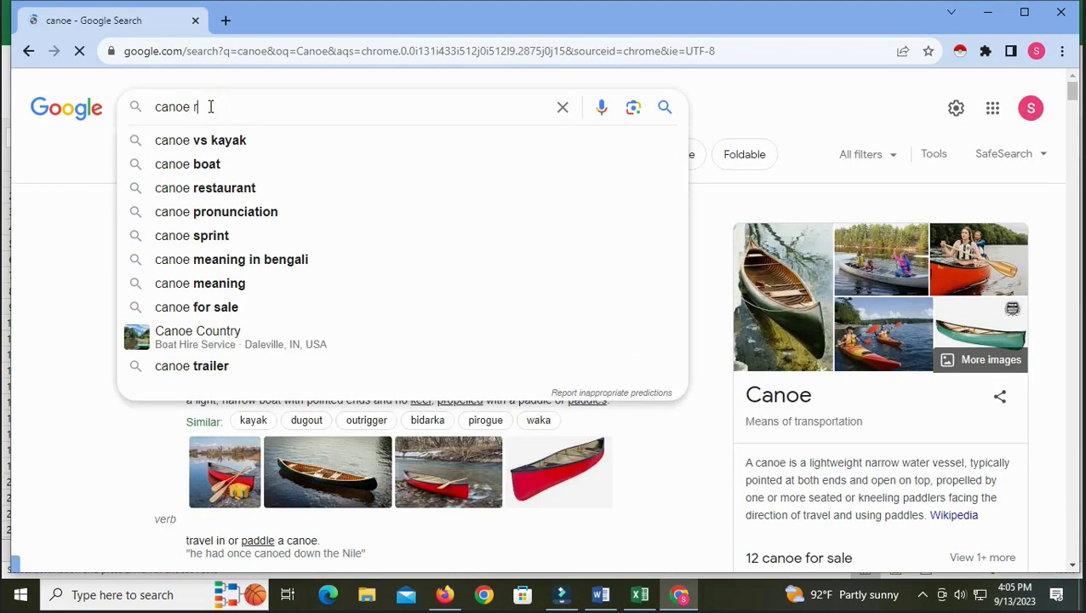
type("et")
key("BackSpace")
left_click(248, 212)
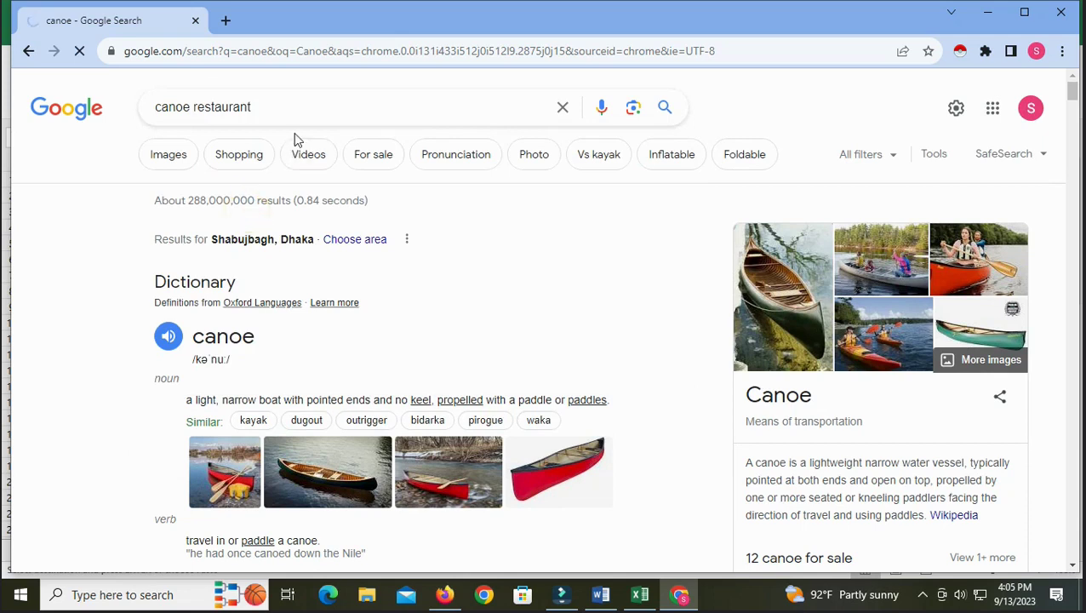
left_click(276, 107)
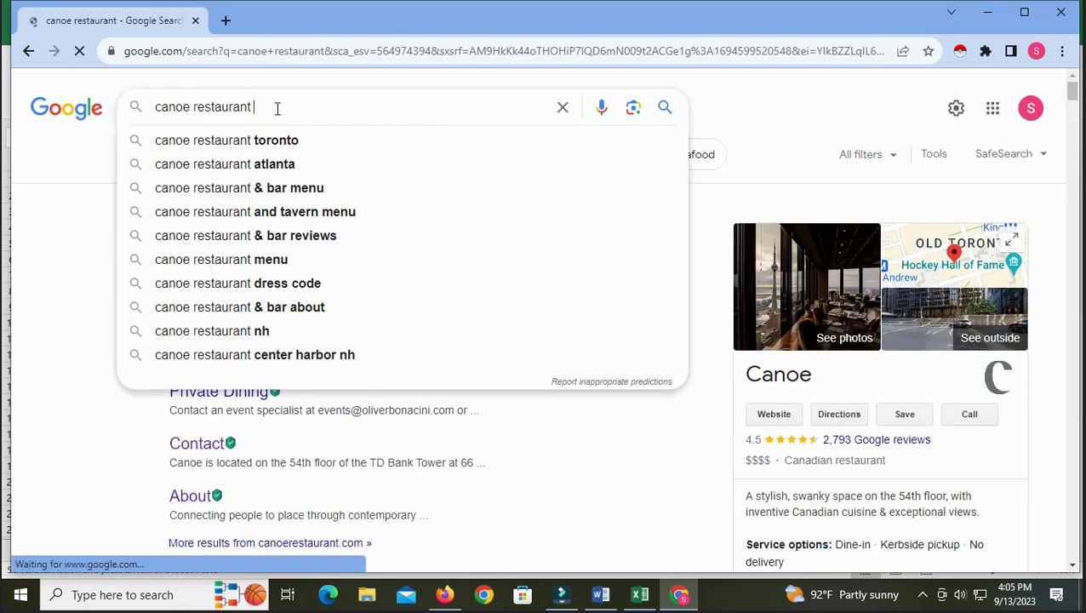
left_click(274, 142)
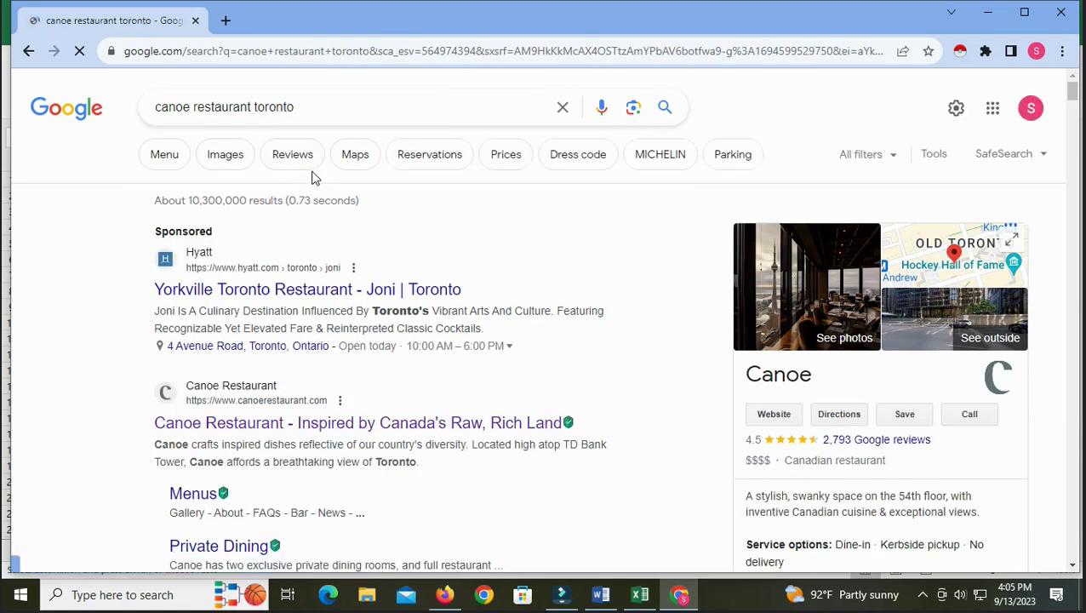
Open the official Canoe Restaurant site in a new tab, look over the remaining search results, and switch to the site
scroll(274, 420, "down", 1)
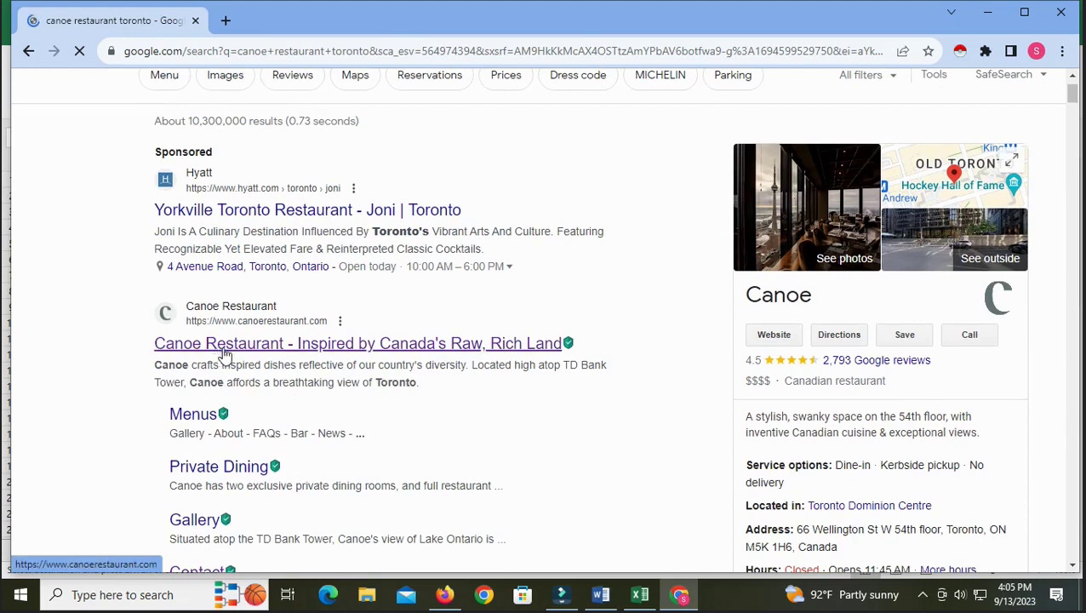
right_click(281, 346)
left_click(298, 357)
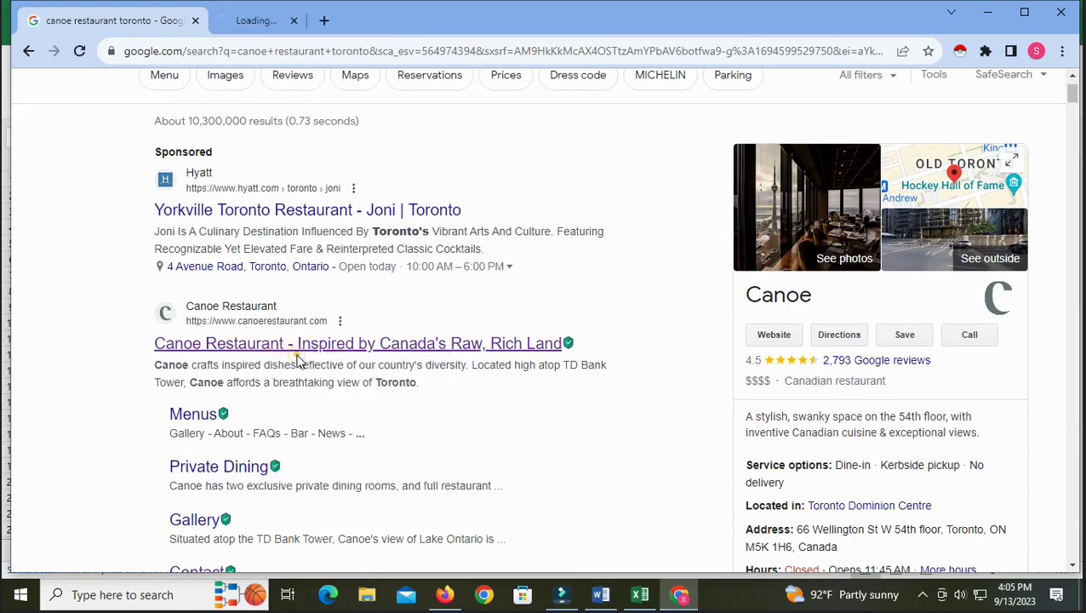
scroll(338, 430, "down", 2)
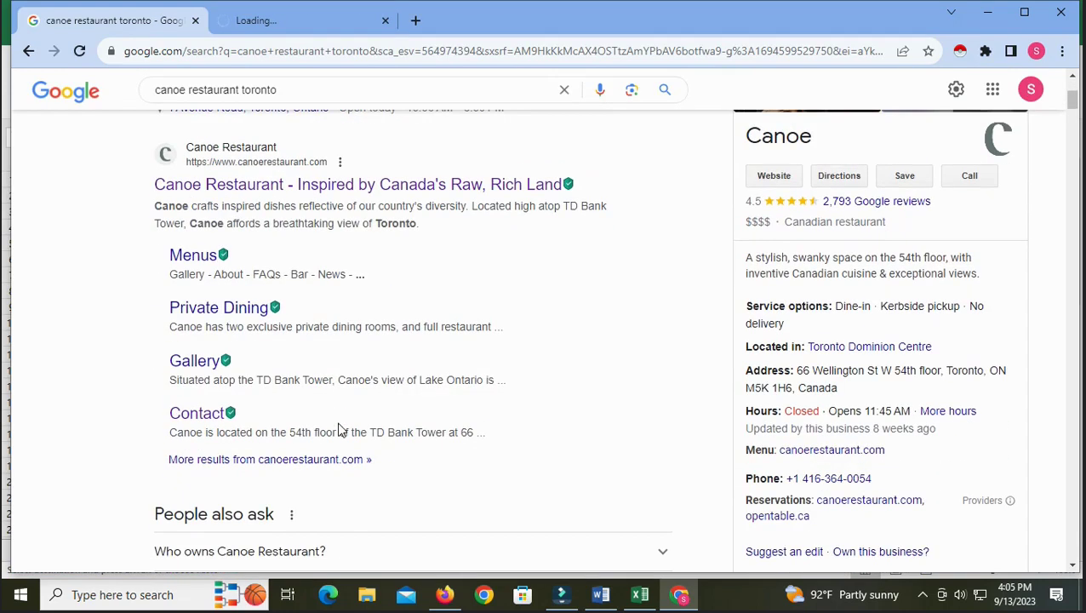
scroll(338, 429, "down", 3)
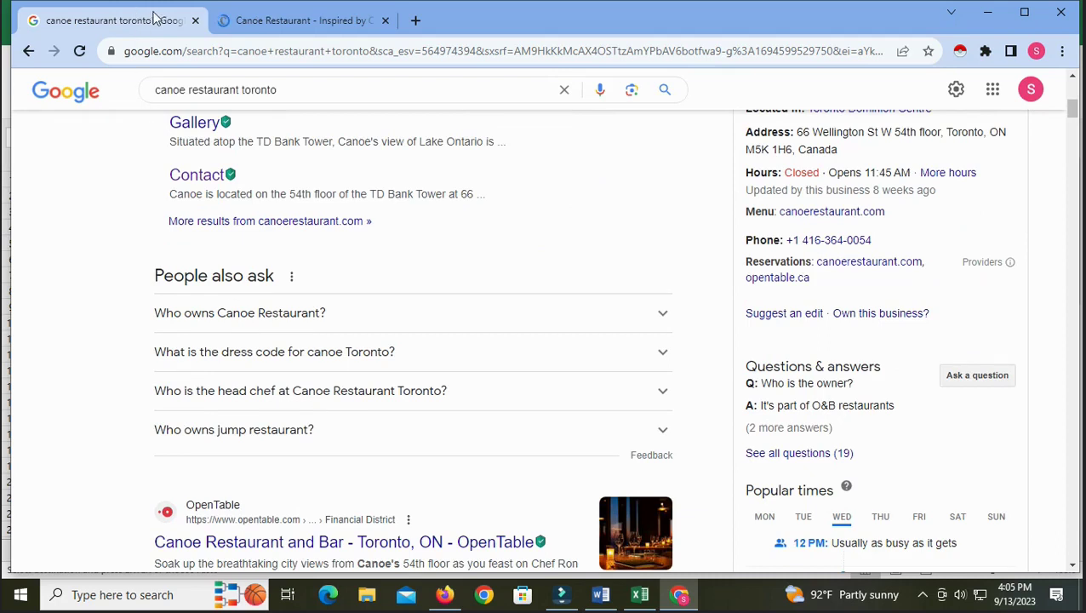
left_click(274, 19)
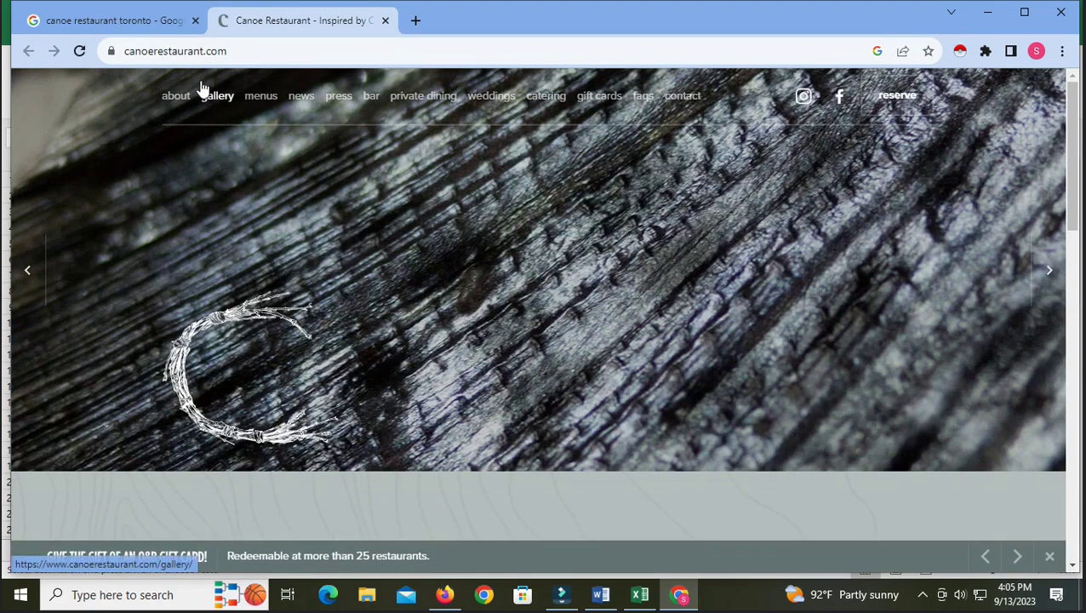
left_click(240, 47)
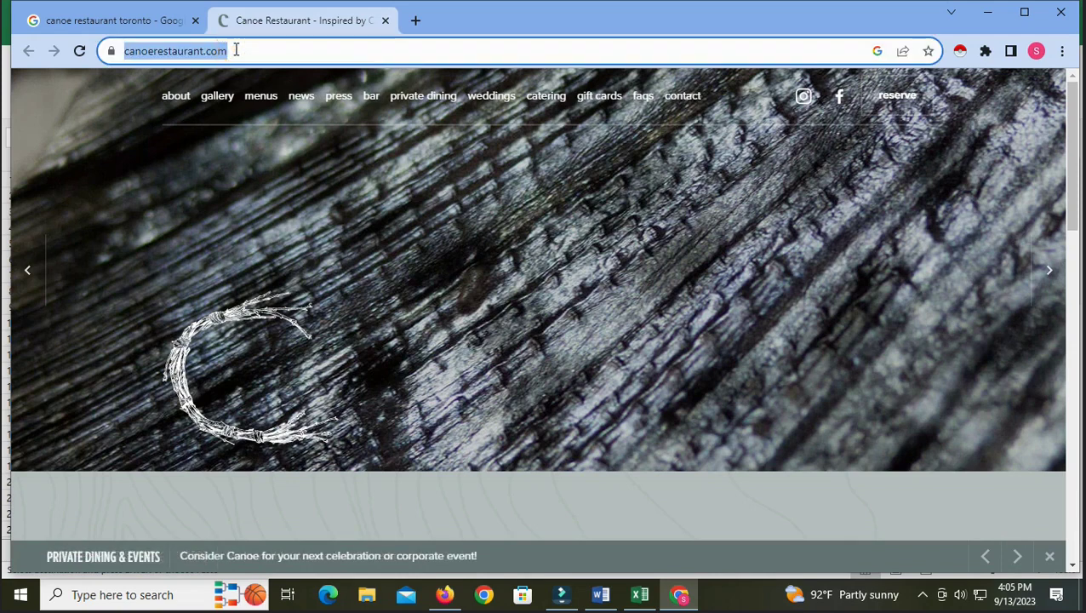
key("End")
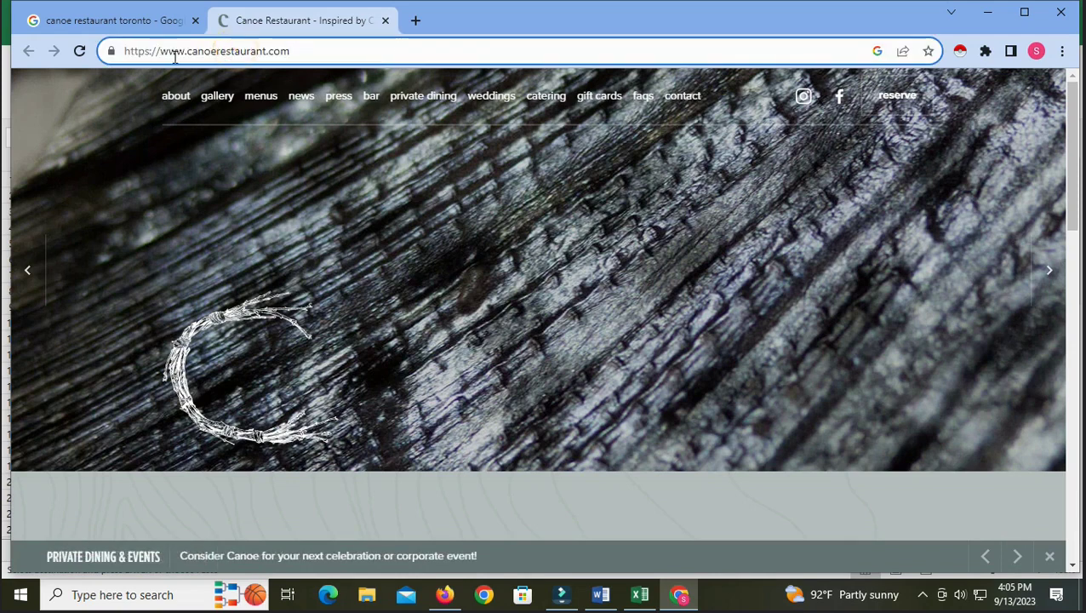
left_click_drag(160, 51, 293, 51)
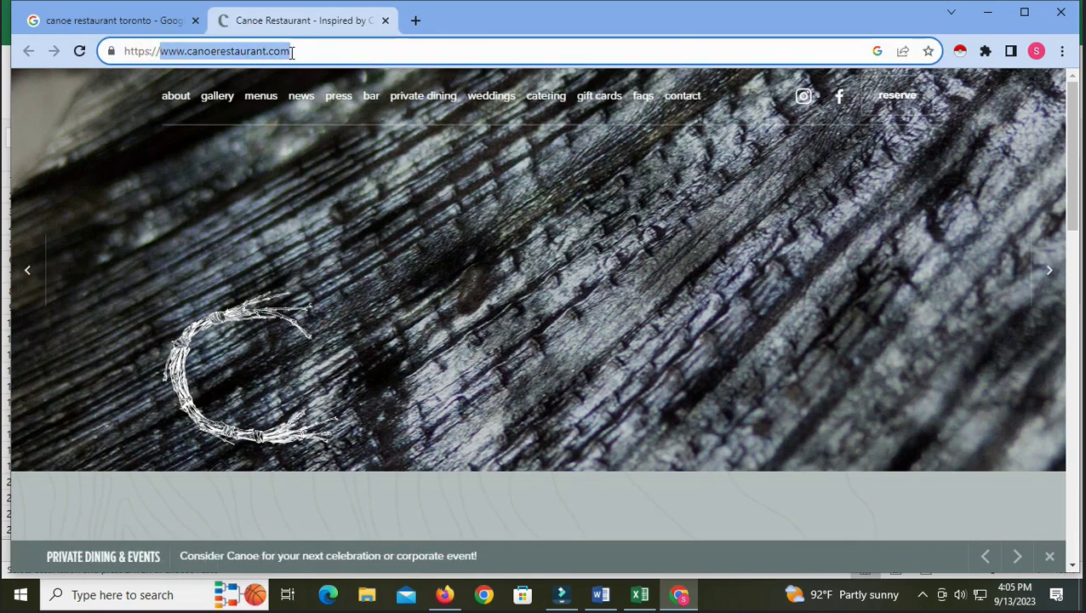
right_click(274, 49)
left_click(313, 134)
left_click(414, 20)
left_click(381, 317)
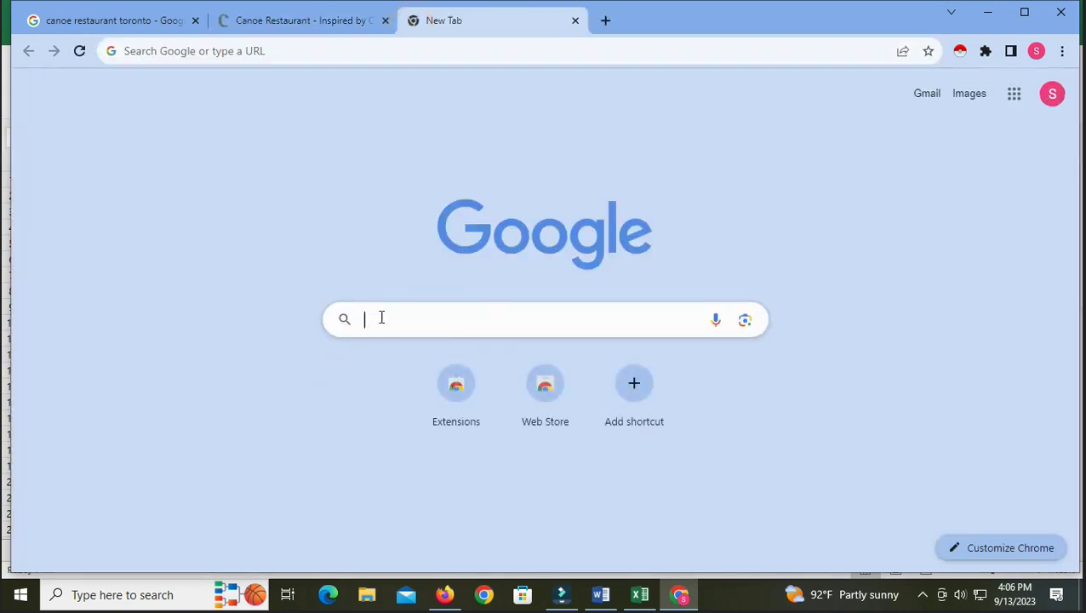
type("\"")
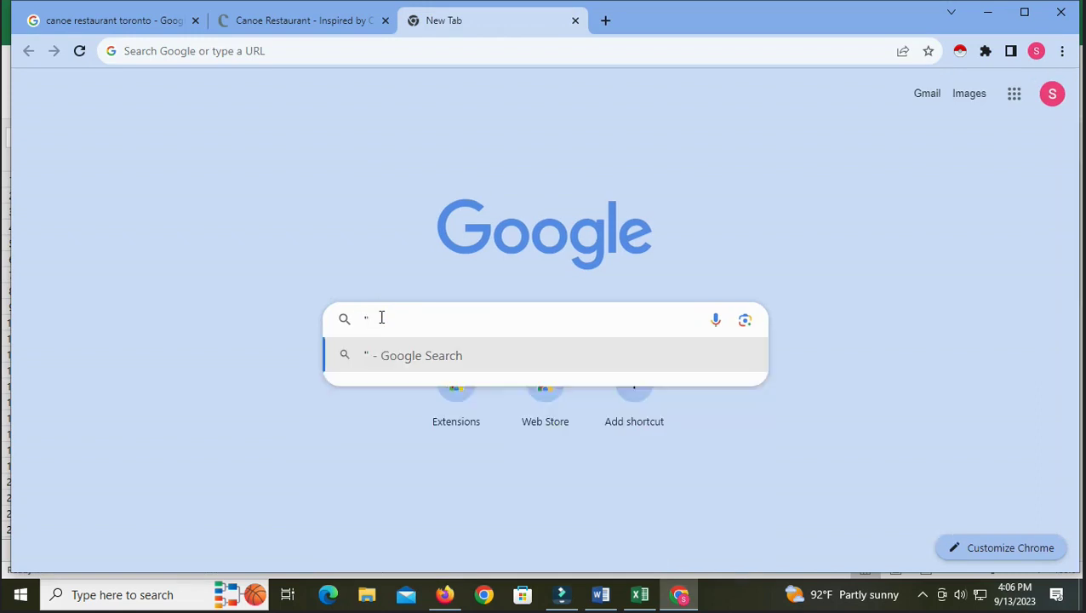
key("ctrl+v")
type(": ")
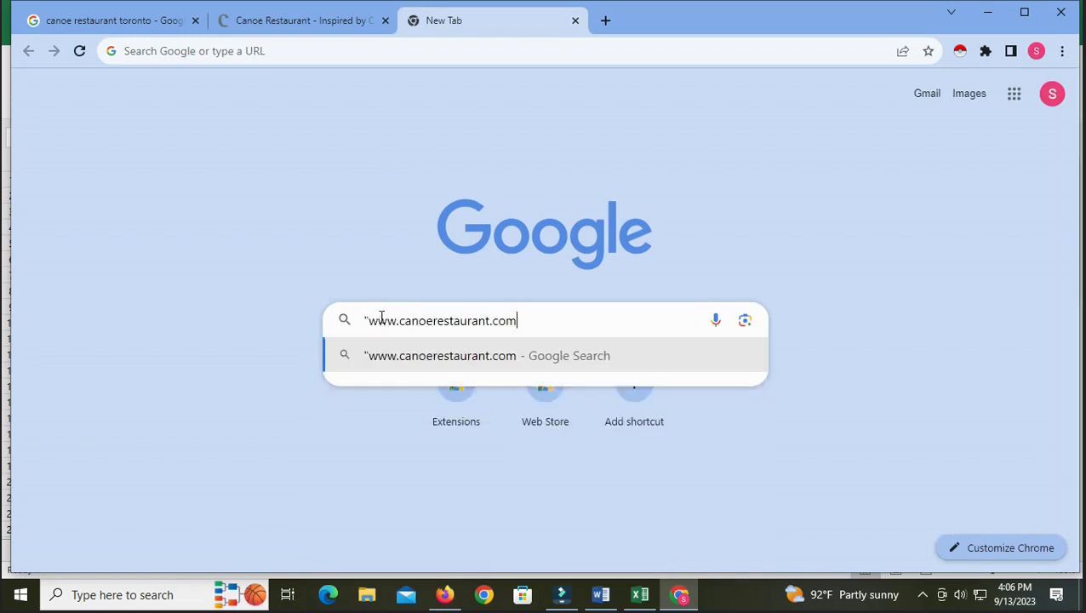
type("'")
key("BackSpace")
type("\" OW")
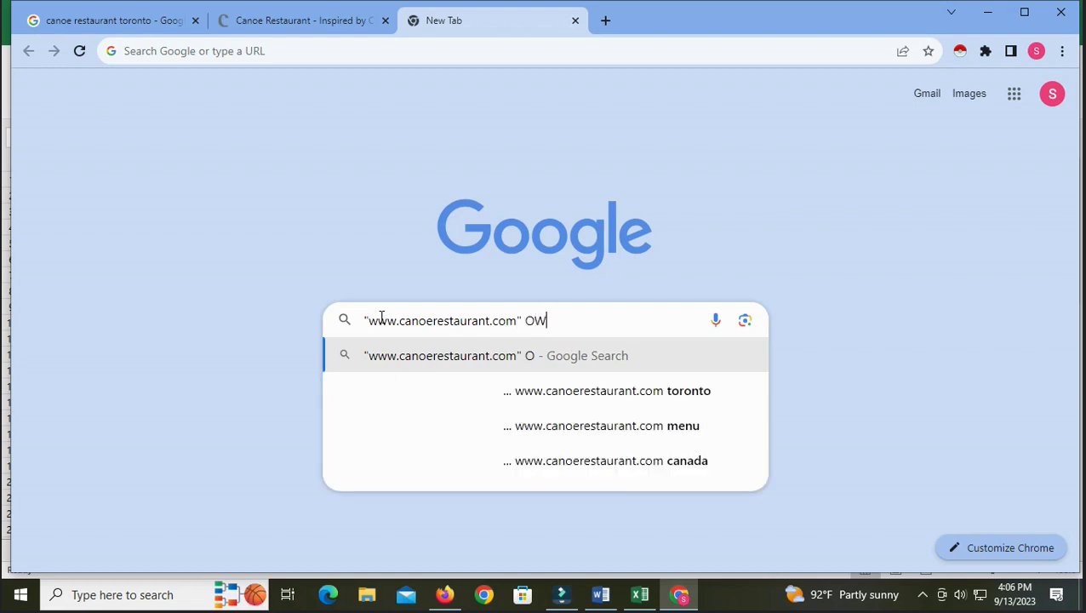
type("NER NAME")
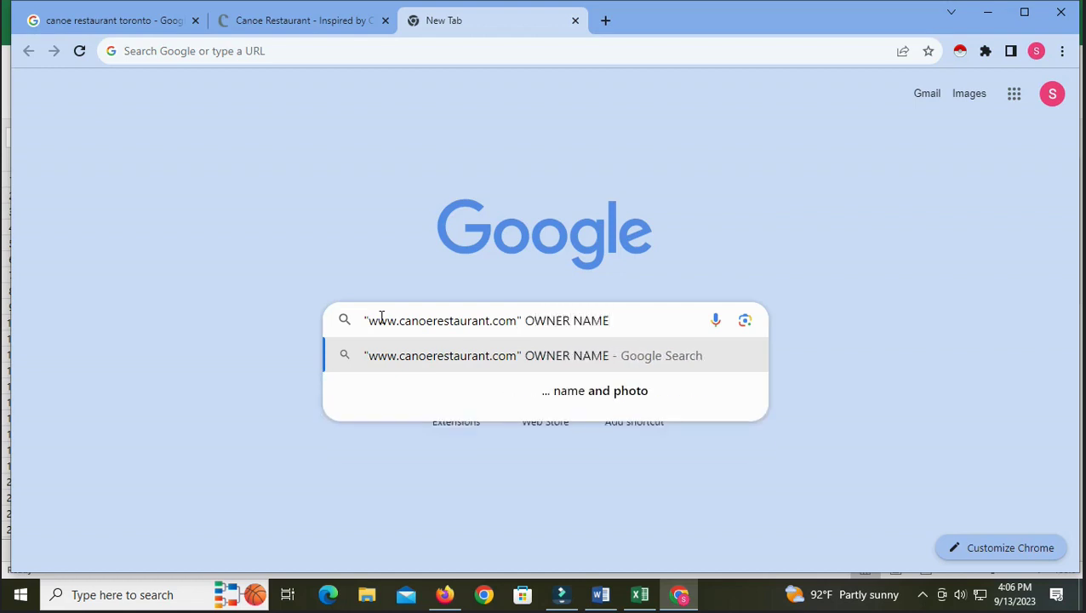
key("Return")
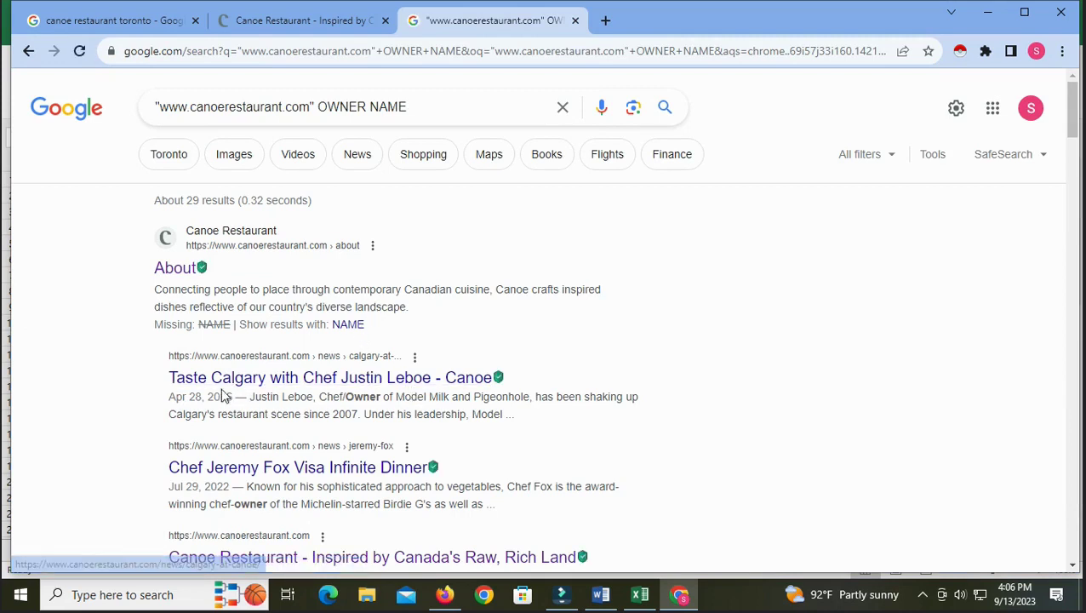
Open the Taste Calgary and Visa Infinite Dinner results from the Canoe site in new tabs
right_click(313, 385)
left_click(347, 394)
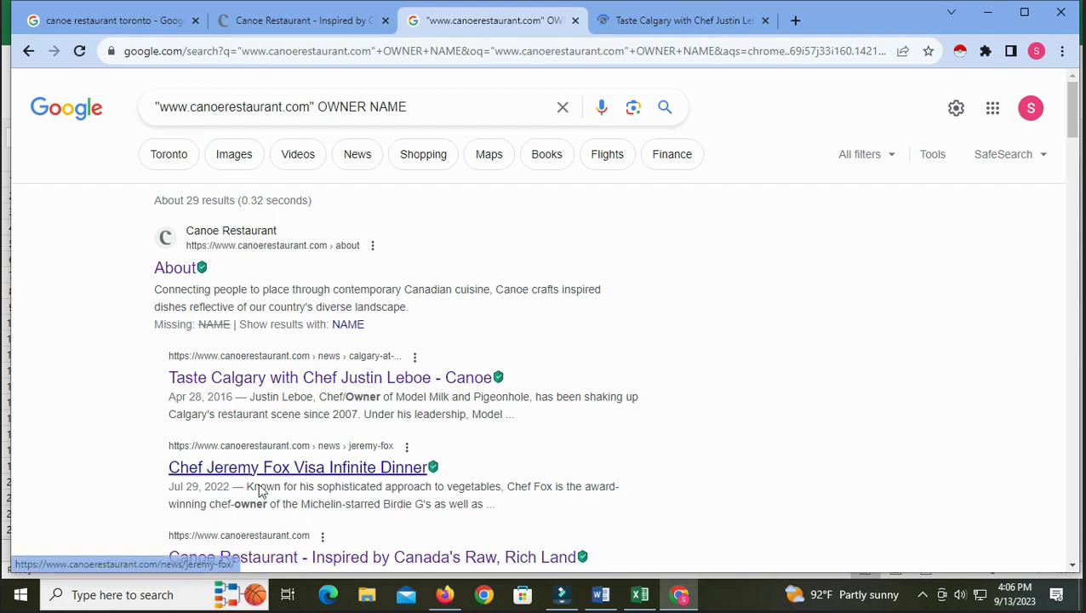
right_click(324, 476)
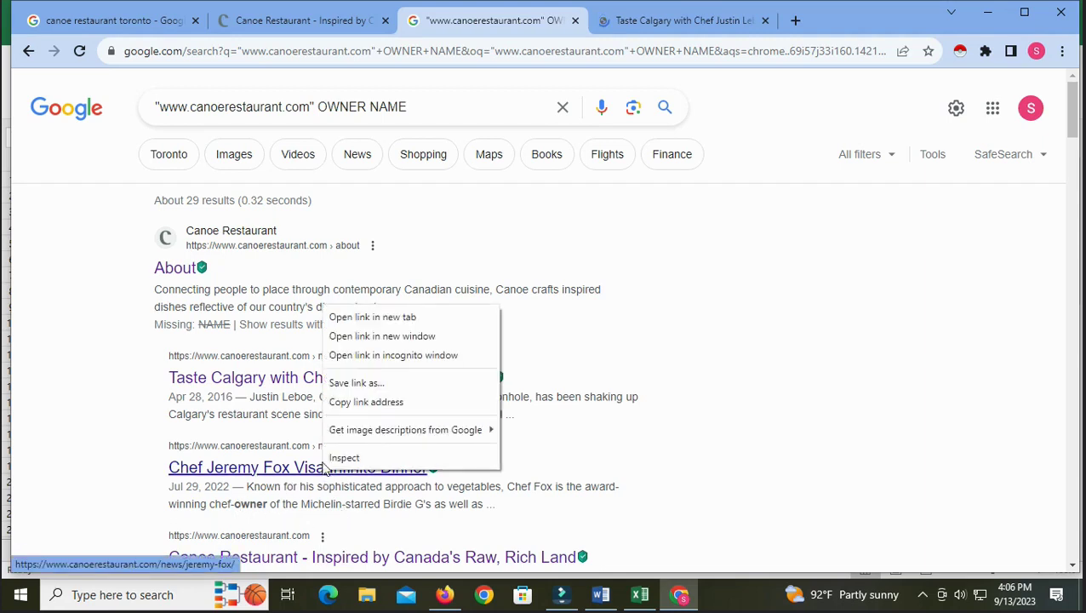
left_click(349, 314)
Examine the Taste Calgary article on the Canoe site for the restaurant owner's name
left_click(601, 24)
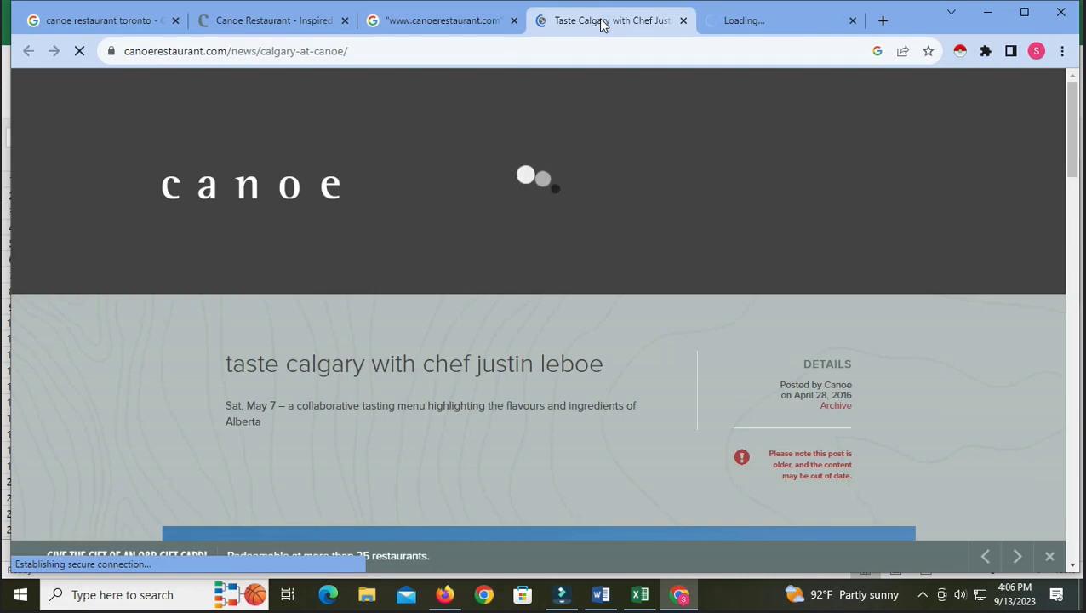
scroll(372, 477, "down", 10)
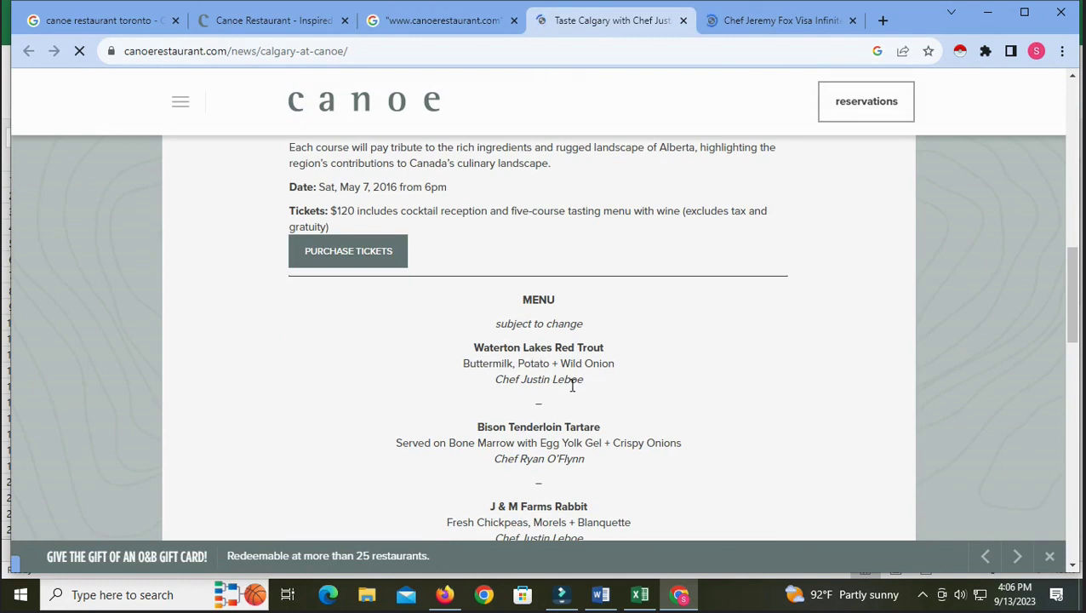
scroll(571, 390, "down", 6)
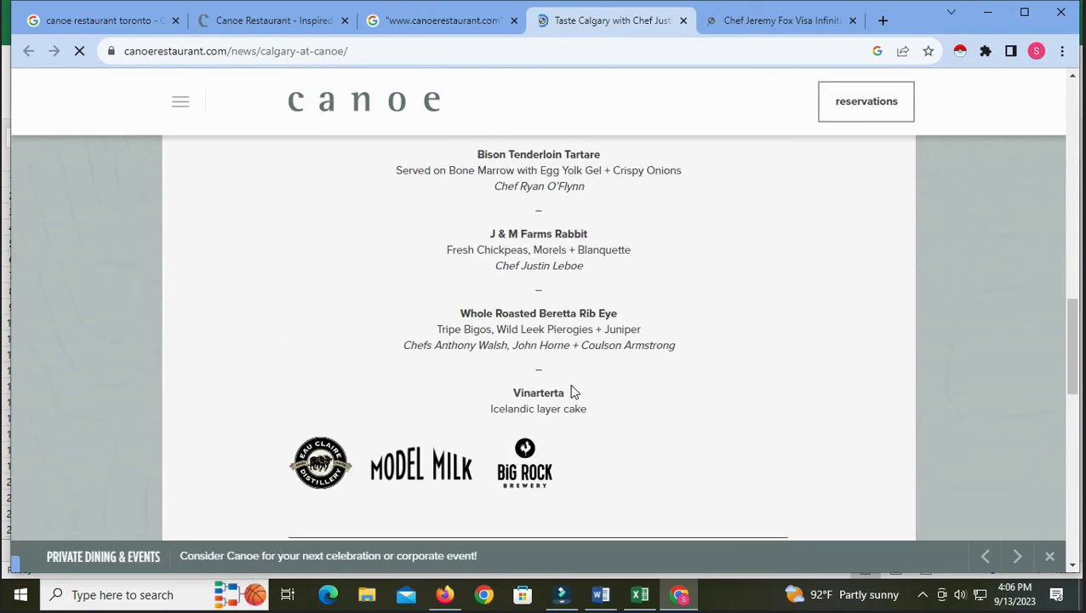
Recheck the heading and menu of the Taste Calgary article against its Google result for the restaurant owner's name
scroll(571, 390, "up", 3)
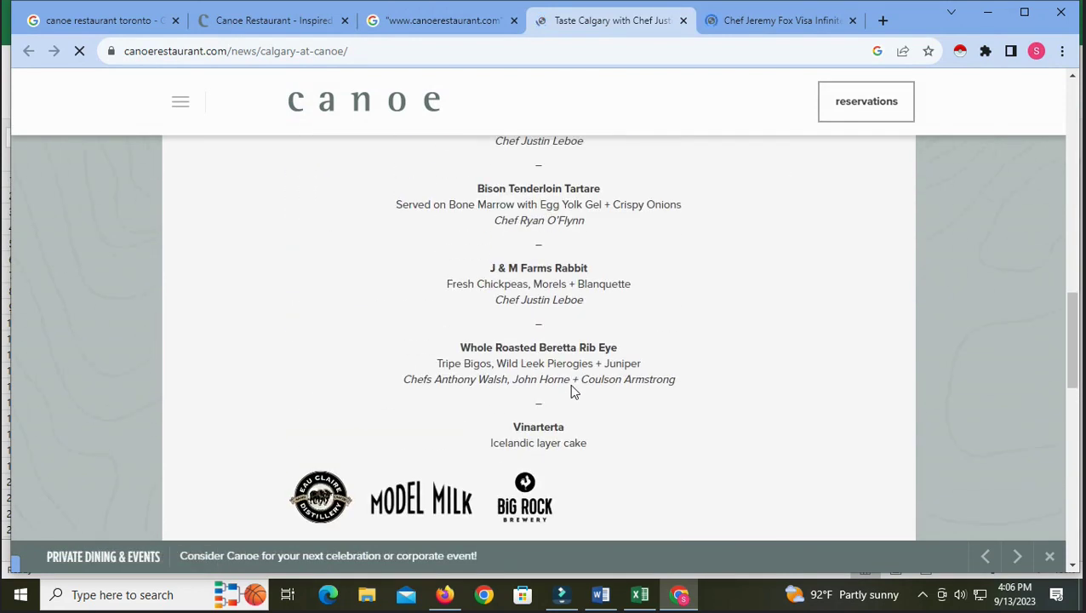
scroll(571, 390, "up", 3)
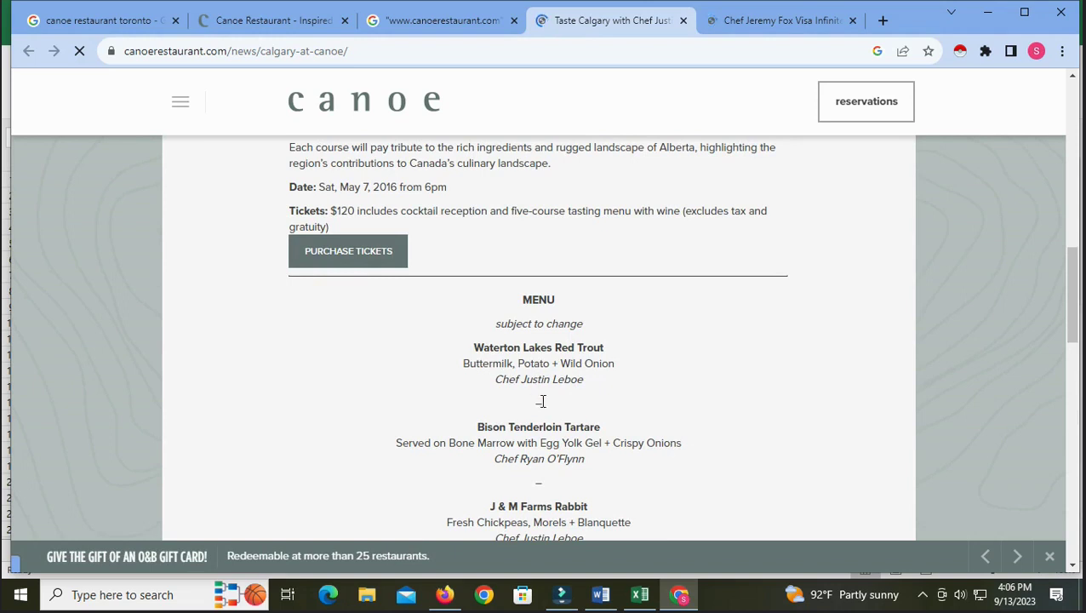
scroll(541, 405, "up", 10)
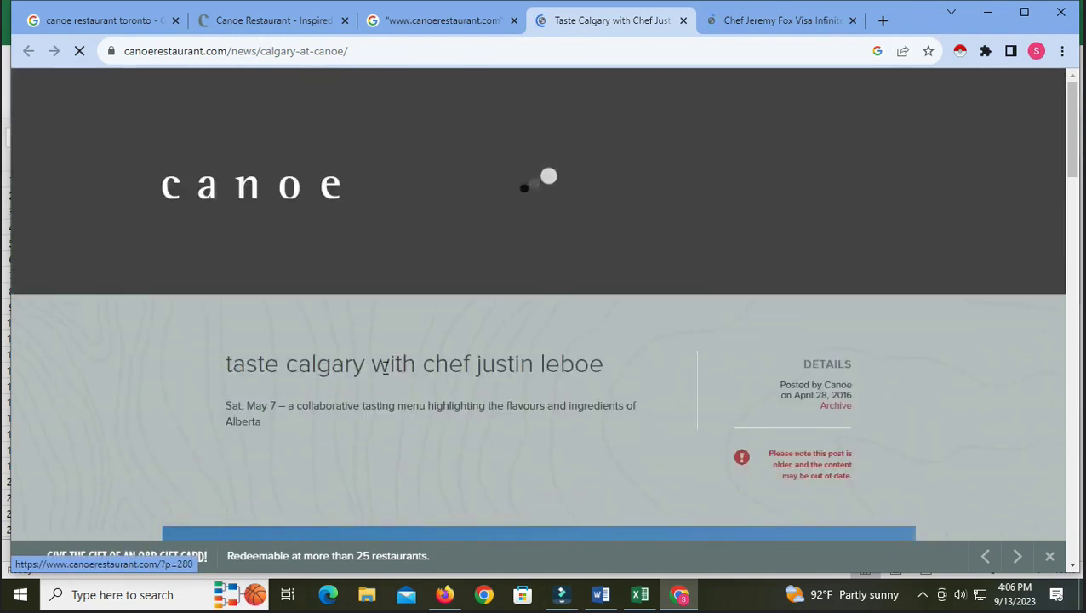
left_click(454, 21)
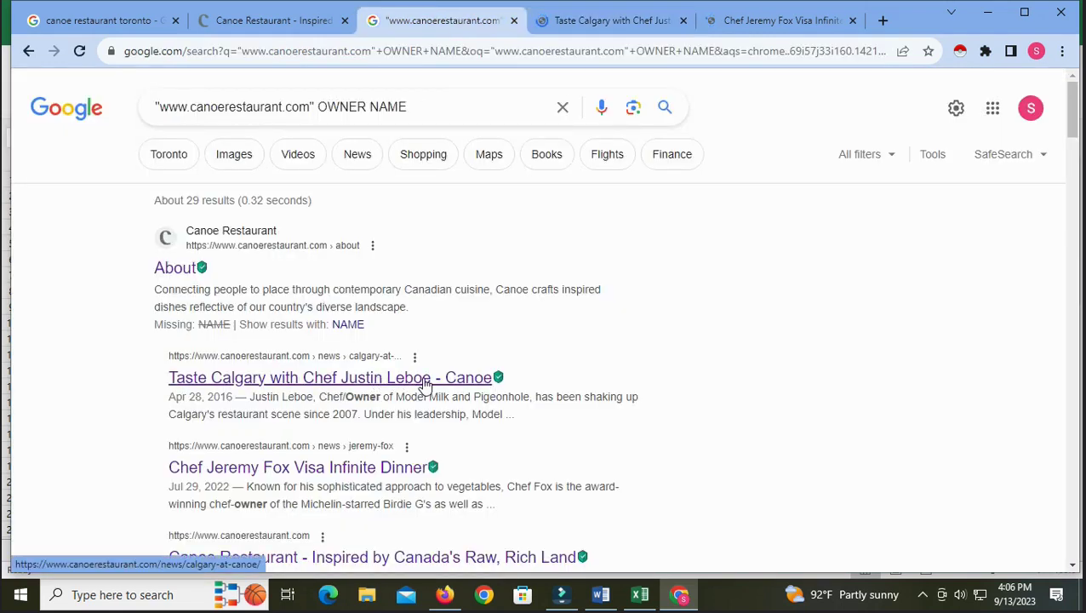
left_click(606, 24)
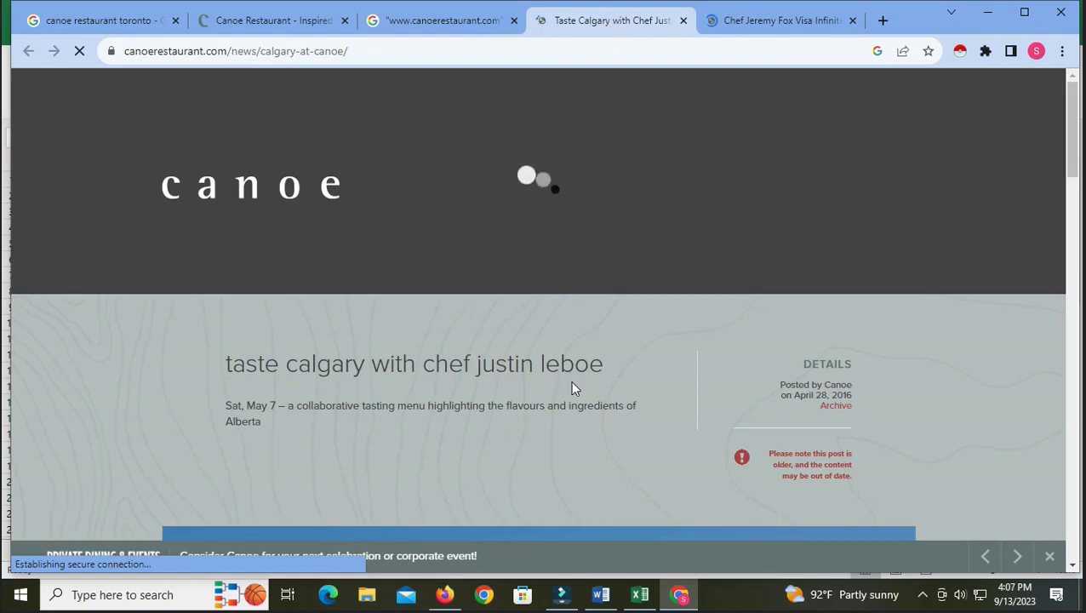
scroll(570, 383, "down", 6)
scroll(572, 388, "down", 5)
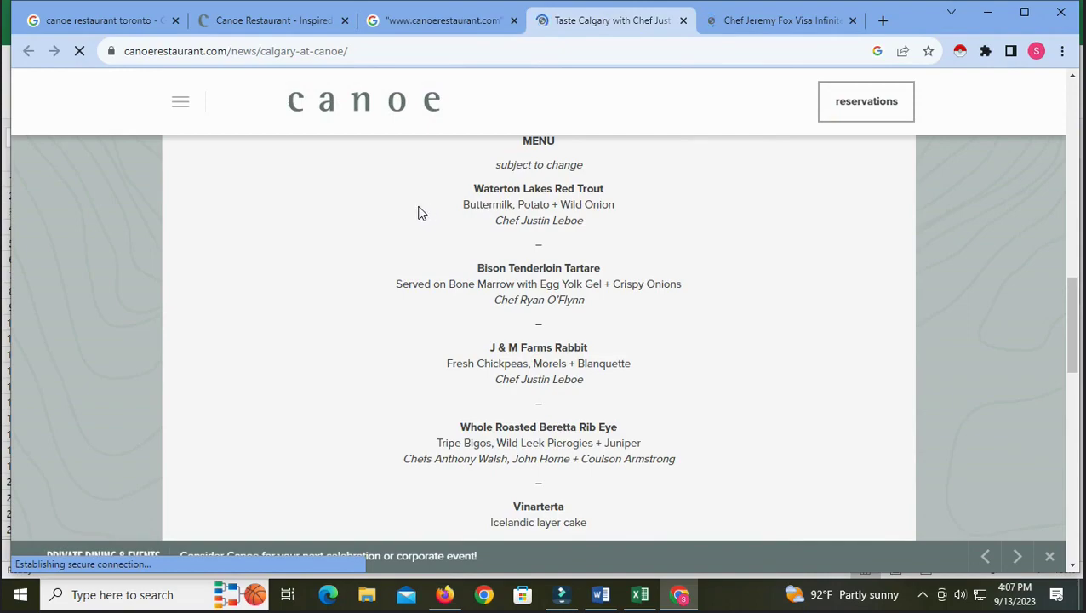
Examine the Visa Infinite Dinner article and the site's page list for the Canoe owner's name
left_click(748, 26)
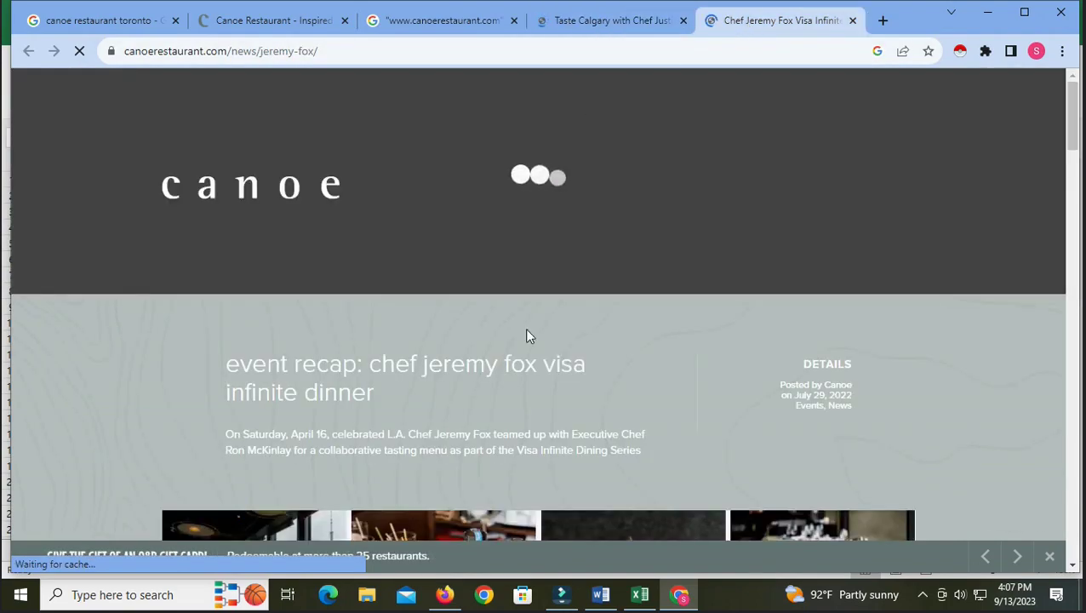
scroll(526, 335, "down", 10)
scroll(526, 335, "down", 8)
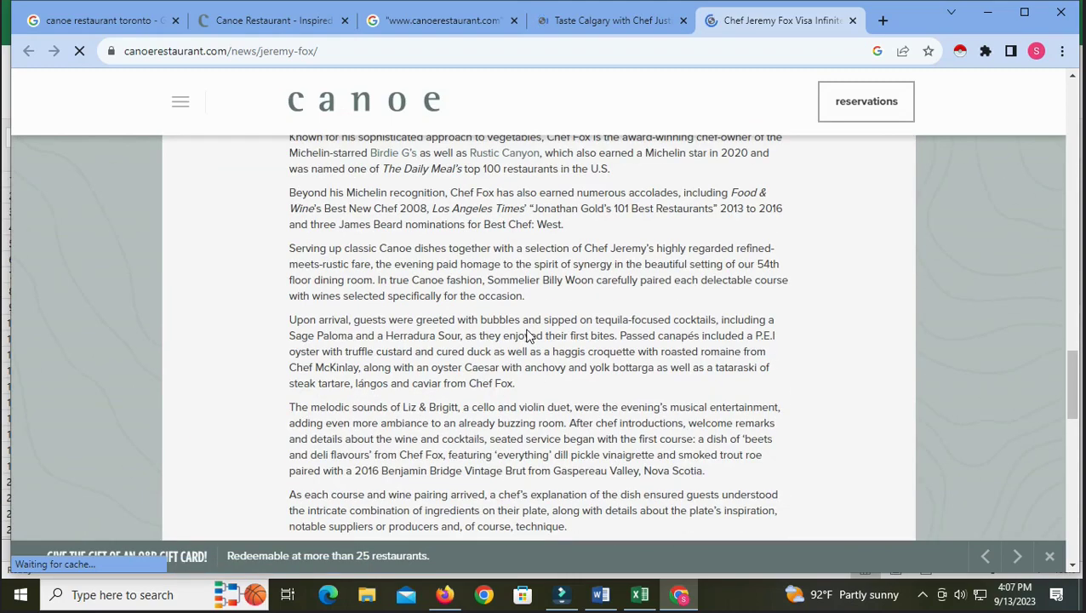
scroll(526, 334, "down", 8)
scroll(526, 335, "up", 3)
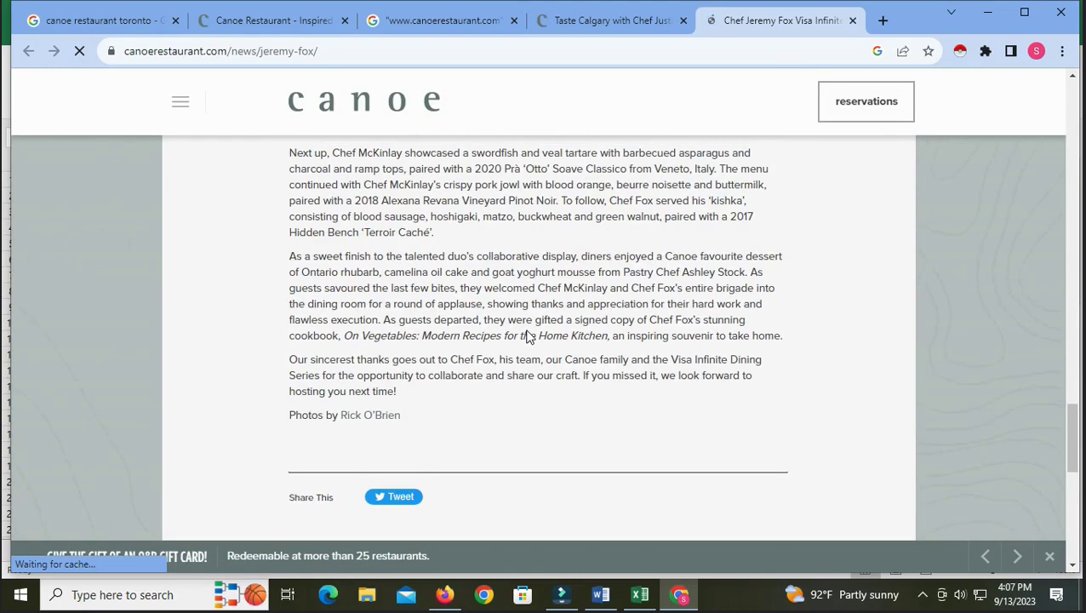
scroll(526, 334, "up", 20)
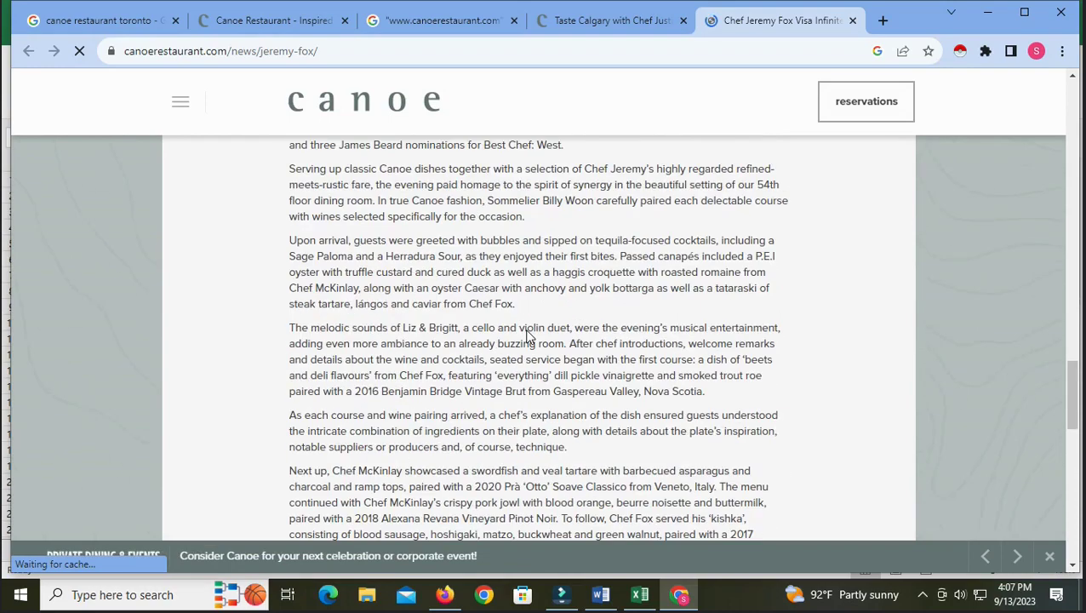
scroll(526, 334, "up", 10)
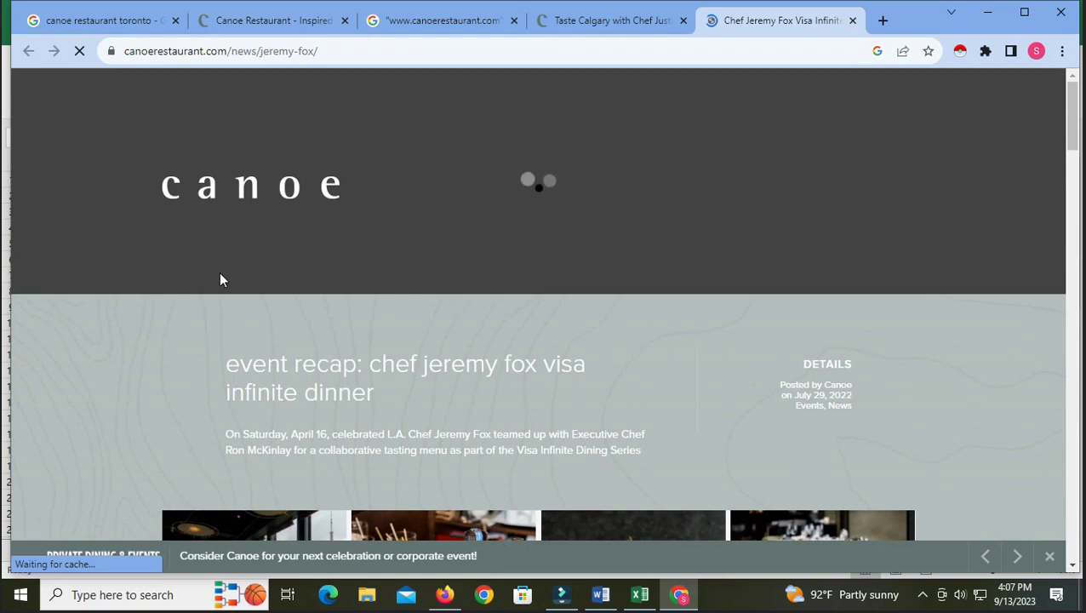
scroll(221, 278, "down", 3)
left_click(181, 102)
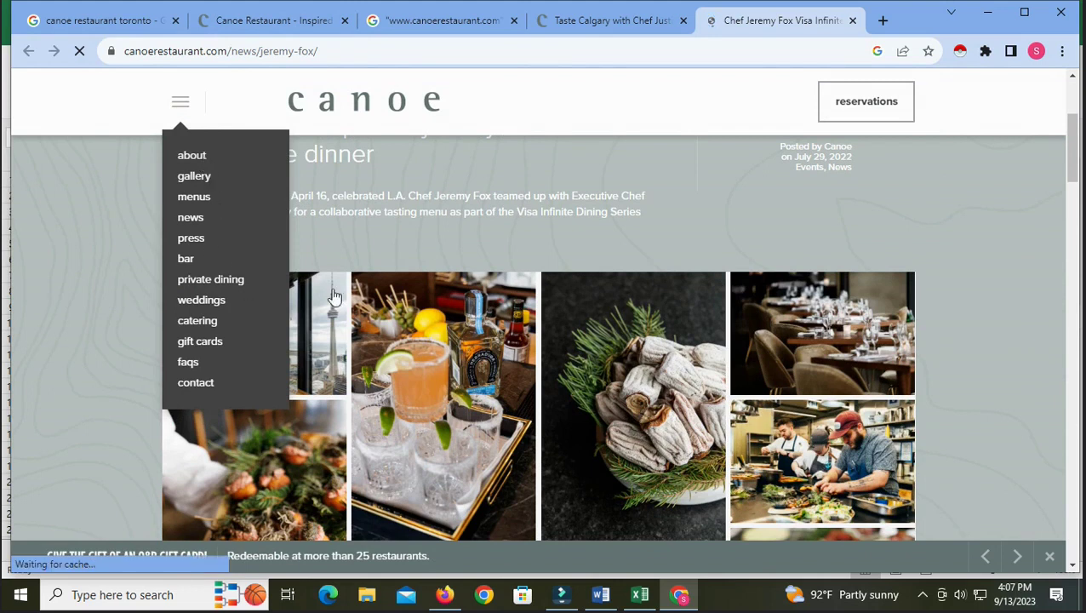
left_click(108, 249)
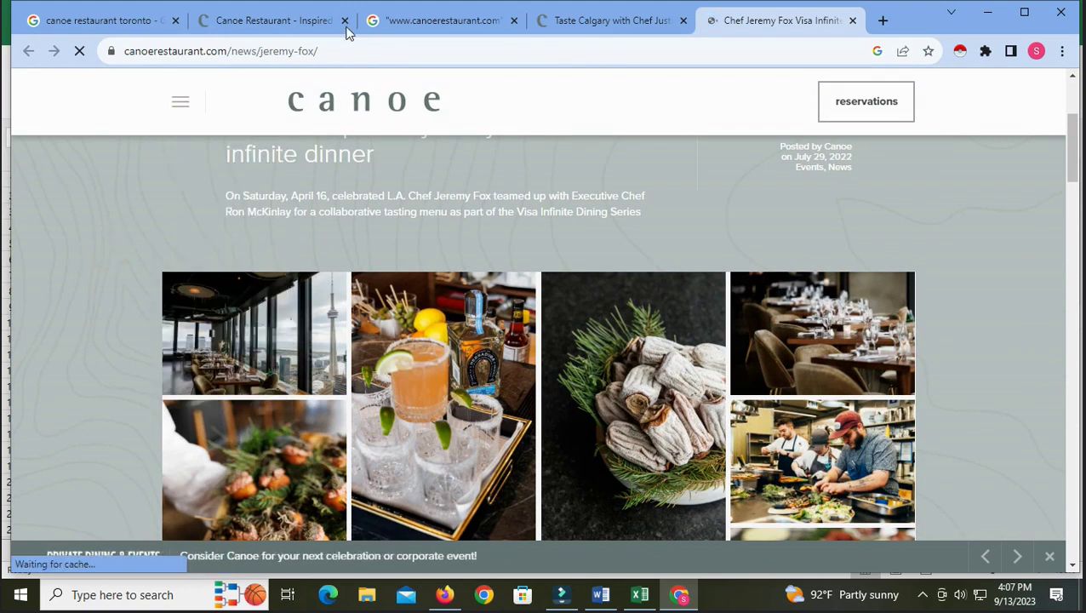
left_click(460, 22)
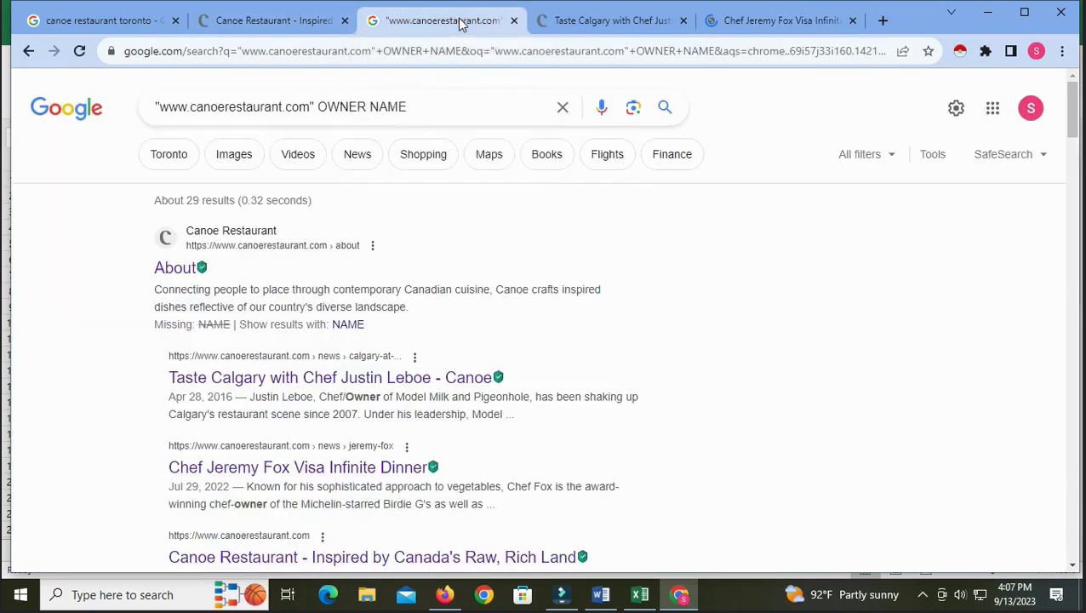
left_click(414, 107)
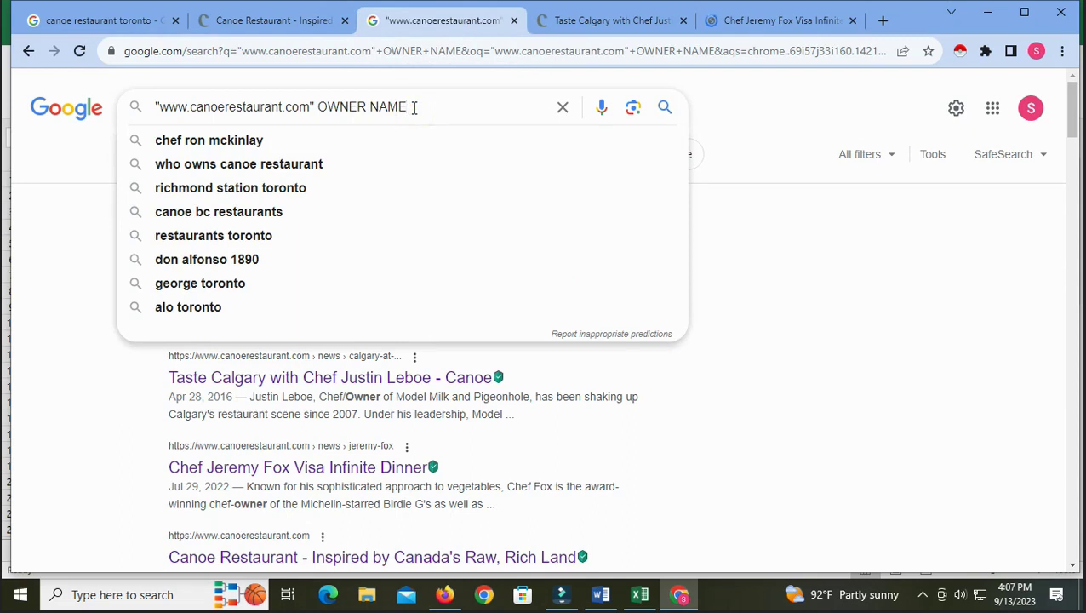
key("BackSpace")
key("BackSpace")
key("BackSpace")
key("BackSpace")
key("BackSpace")
key("BackSpace")
key("BackSpace")
key("BackSpace")
key("BackSpace")
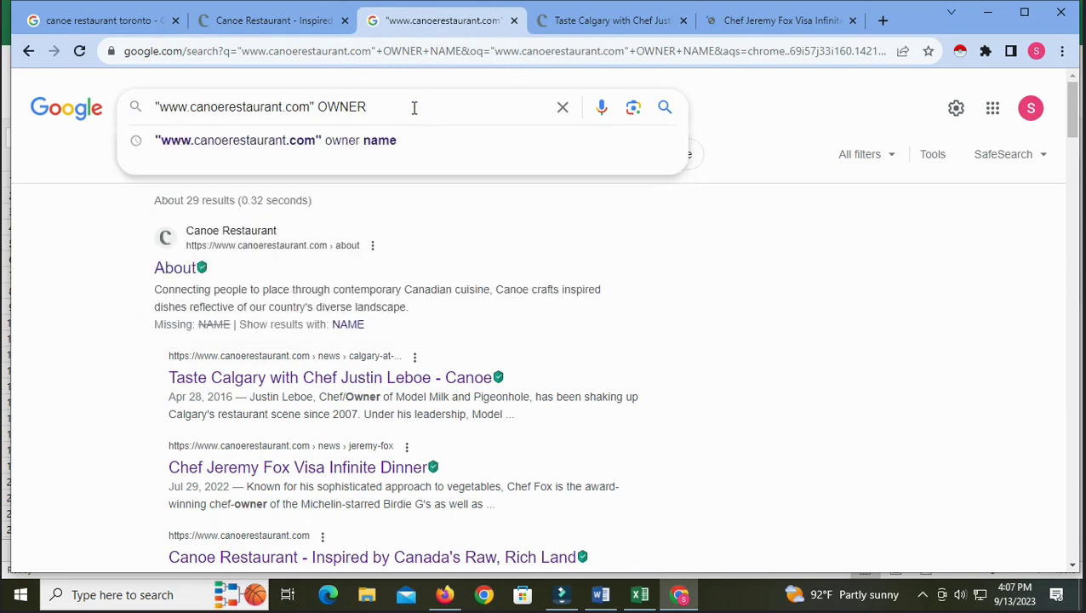
type("EMAIL FORMAT")
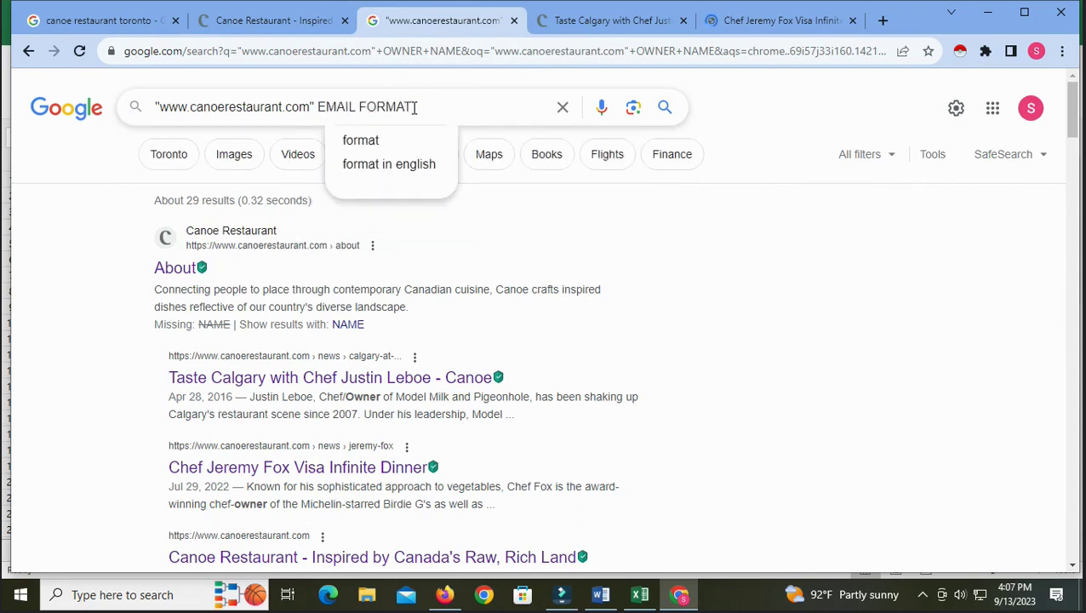
key("Return")
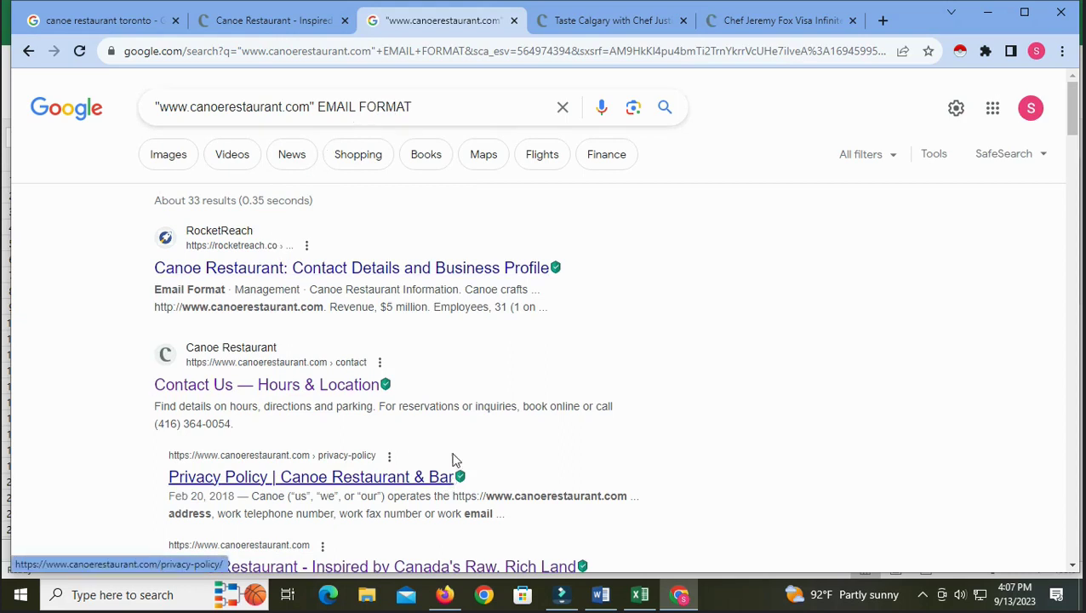
Look through the email format search results for a usable source on Canoe's contacts
scroll(456, 451, "down", 2)
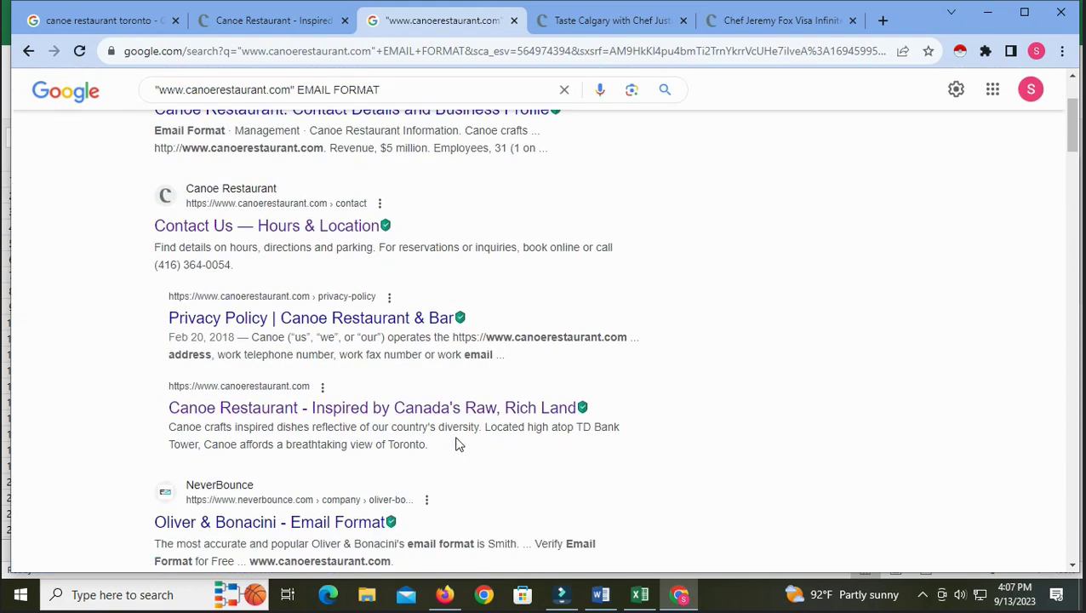
scroll(457, 443, "down", 3)
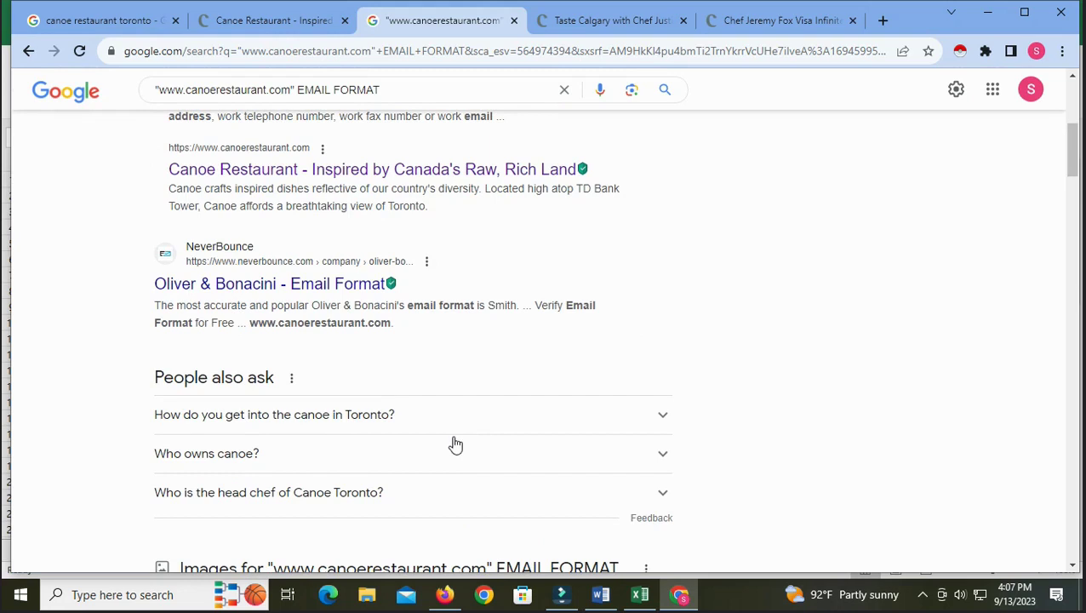
scroll(456, 440, "up", 5)
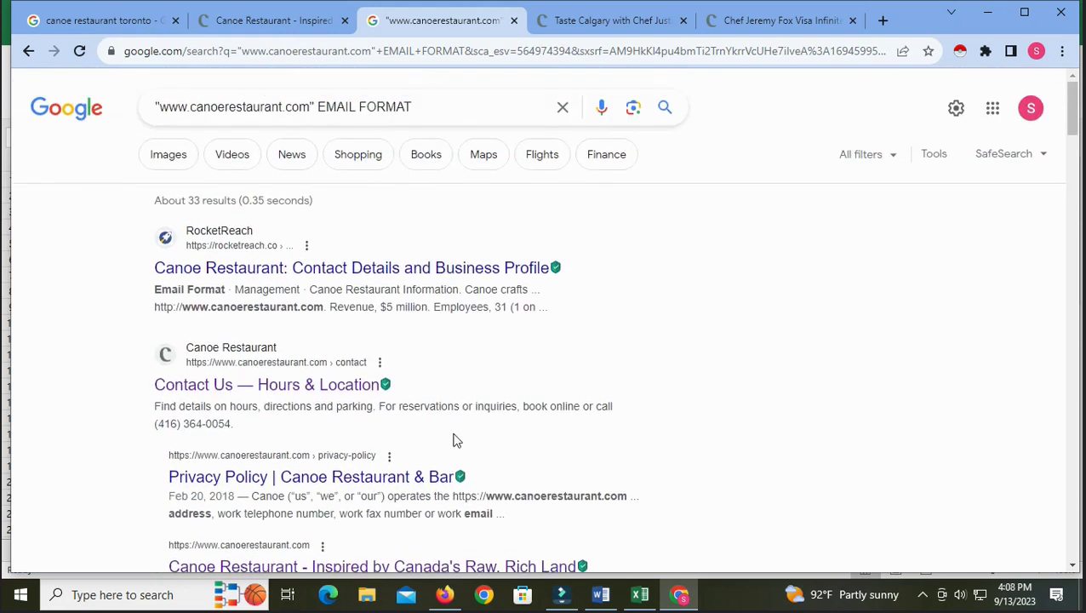
Switch to the google.csv workbook in Excel and delete the entire Canoe row
left_click(251, 26)
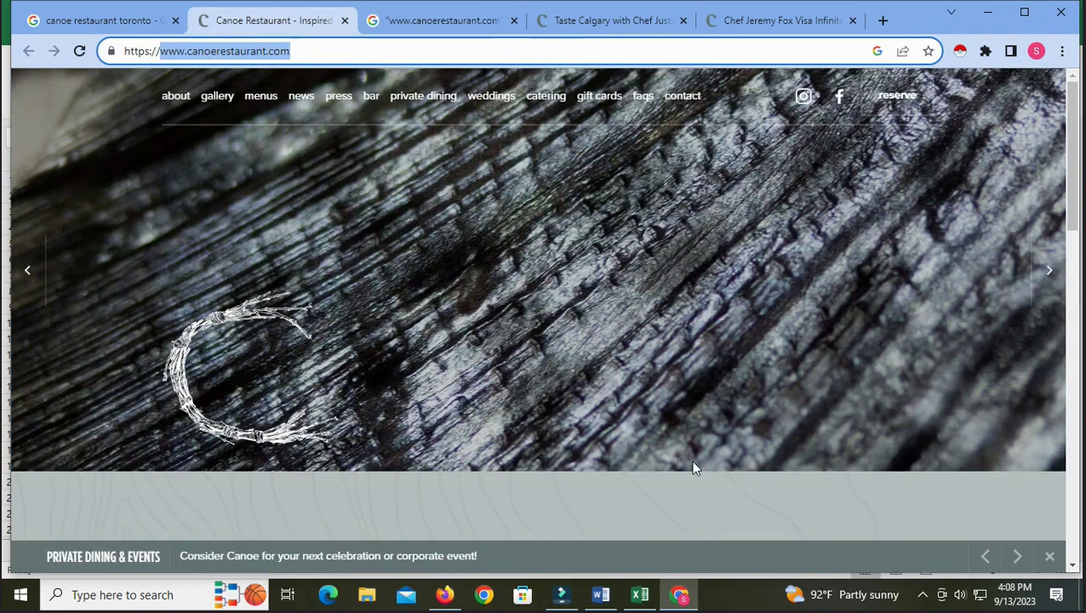
left_click(642, 594)
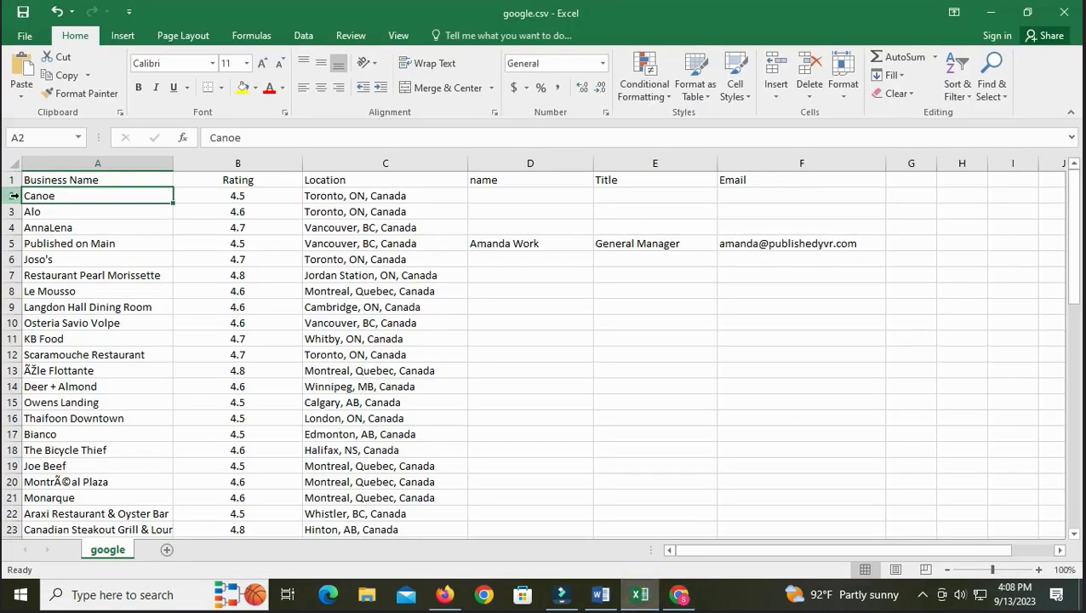
left_click(13, 195)
right_click(15, 195)
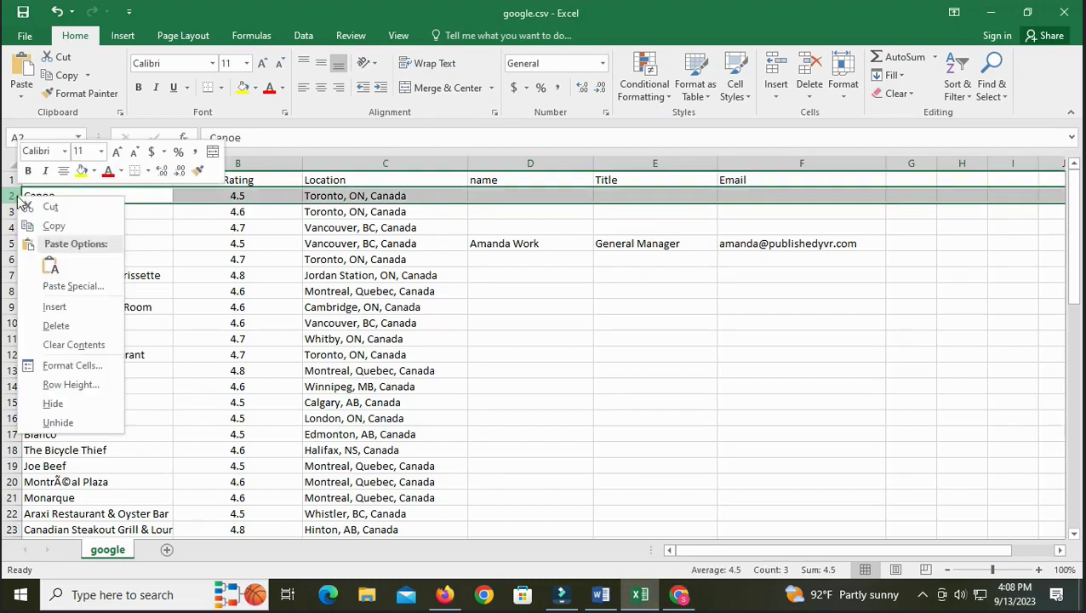
left_click(56, 326)
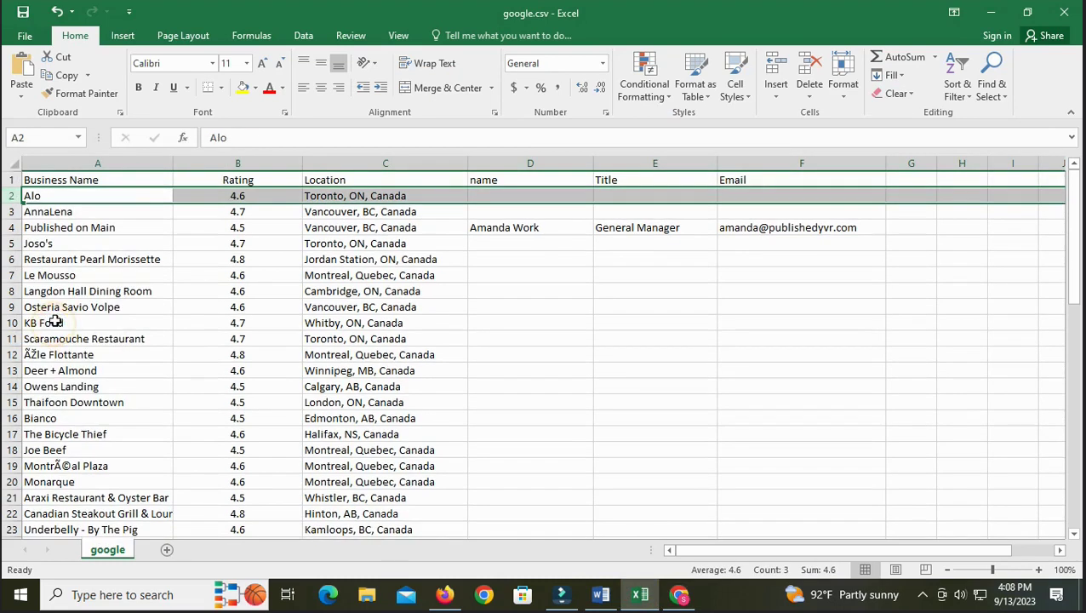
Copy the business name Alo from cell A2
left_click(32, 194)
right_click(32, 194)
key("Escape")
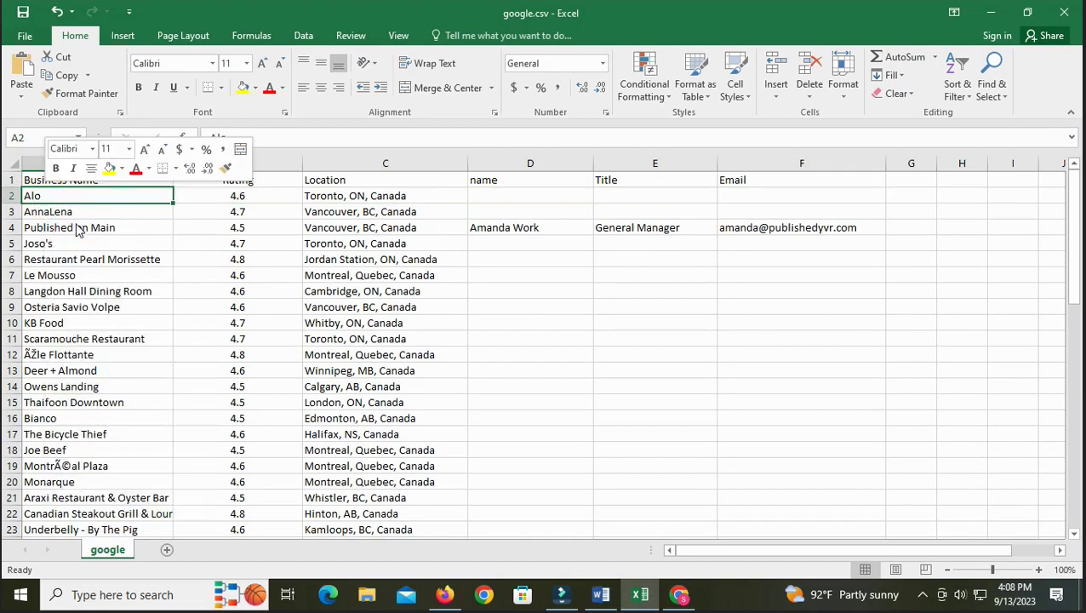
key("ctrl+c")
Switch to Chrome and replace canoe with the copied name in the first Google query, searching for Alo restaurant toronto
left_click(679, 596)
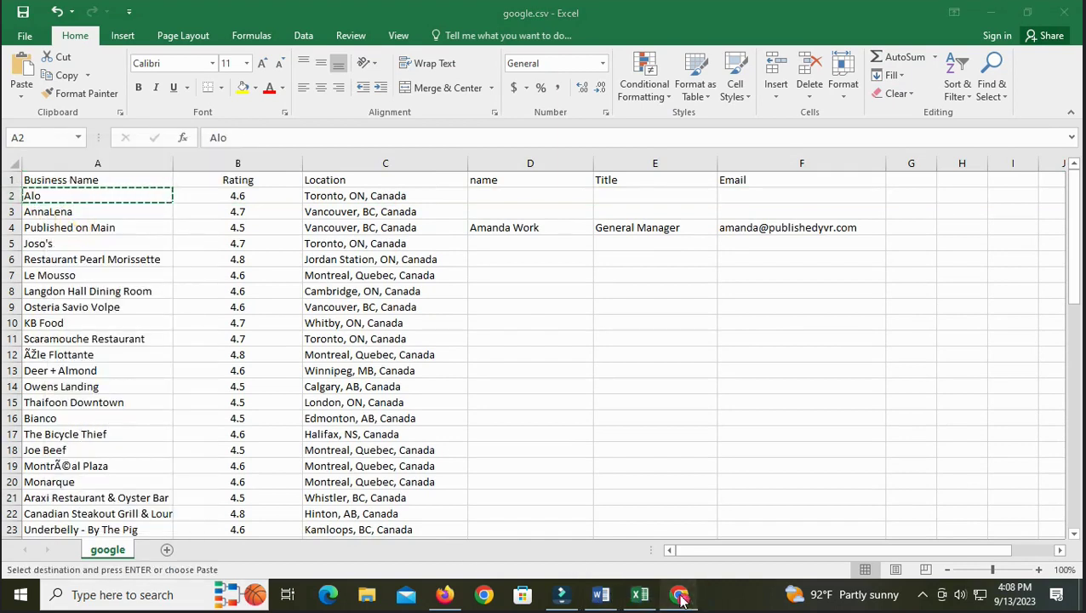
left_click(111, 20)
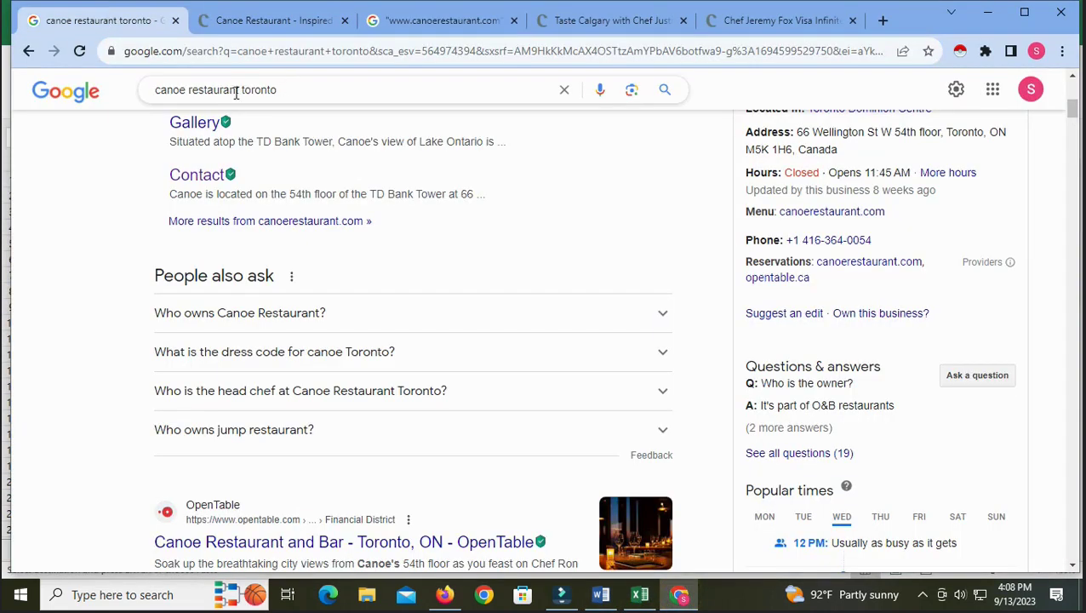
double_click(174, 90)
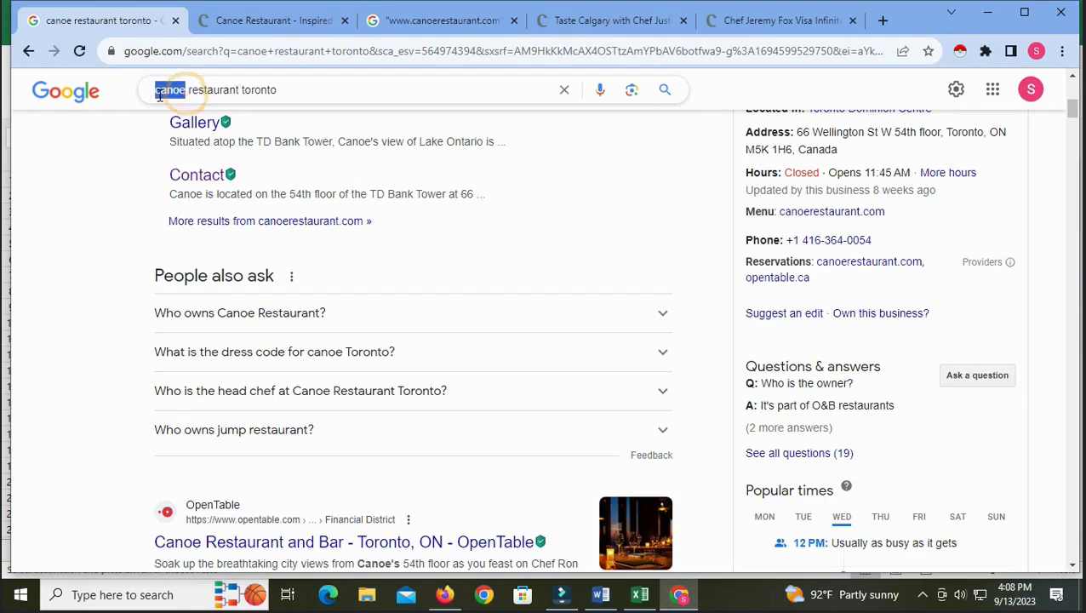
right_click(160, 95)
left_click(183, 173)
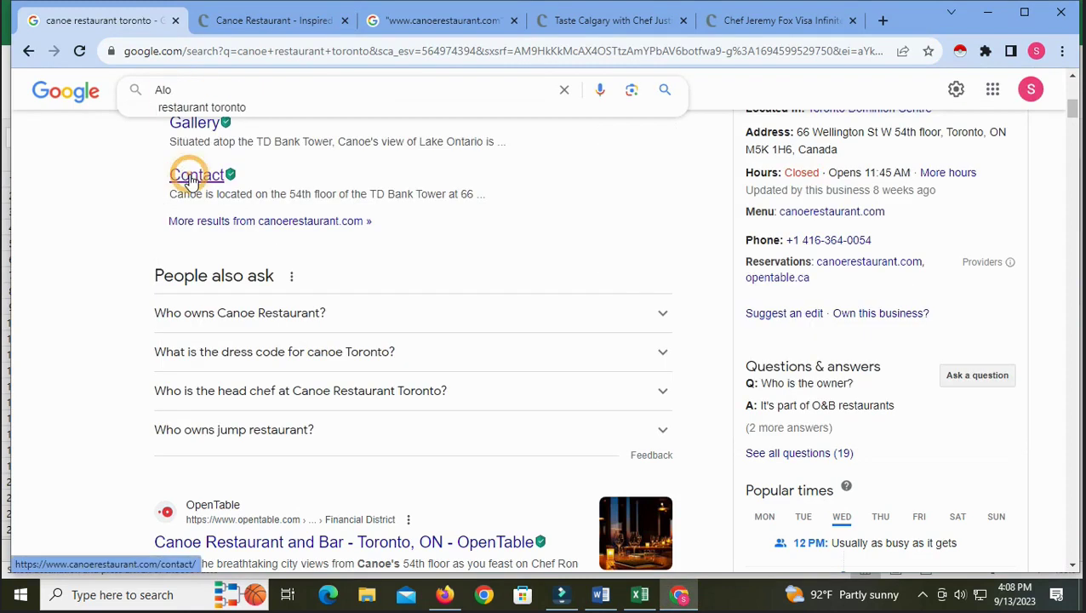
left_click(191, 179)
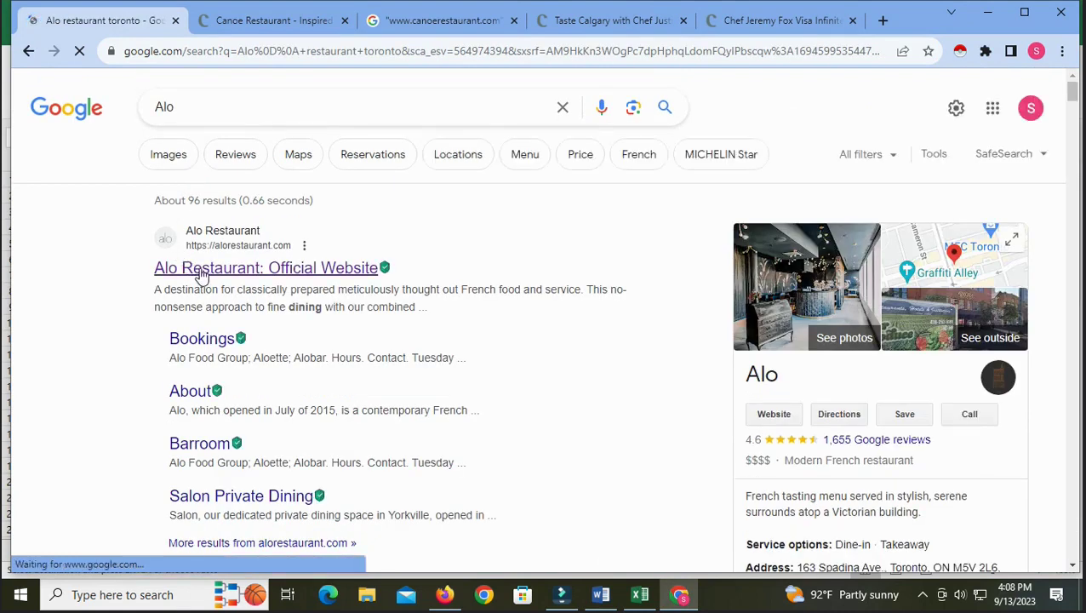
Open the Alo Restaurant official website in a new tab and close the leftover Canoe tabs
right_click(220, 268)
left_click(228, 278)
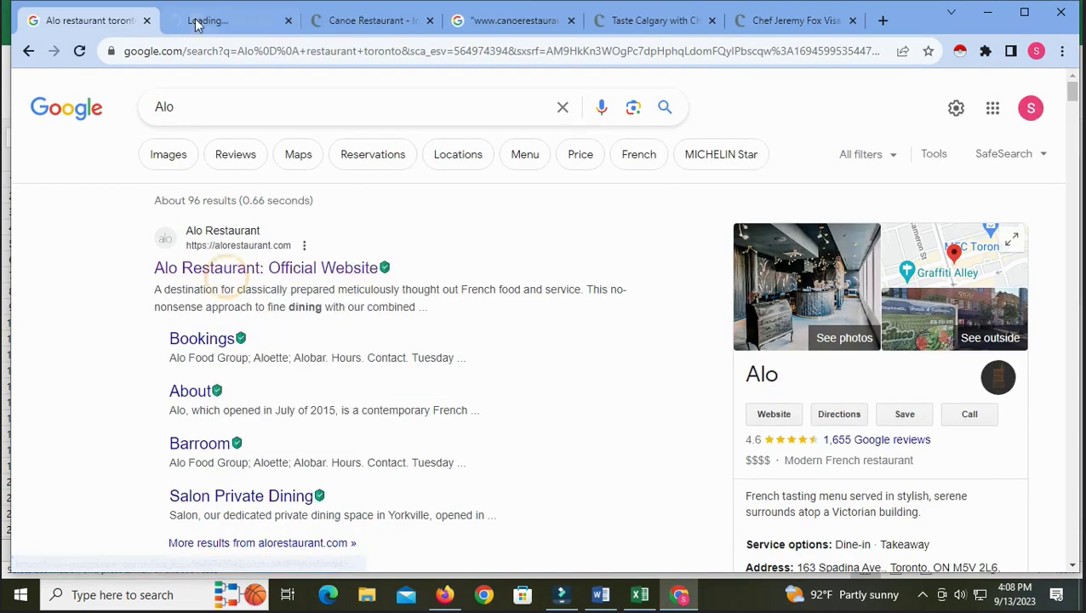
left_click(247, 21)
left_click(431, 21)
left_click(431, 22)
left_click(431, 22)
left_click(431, 21)
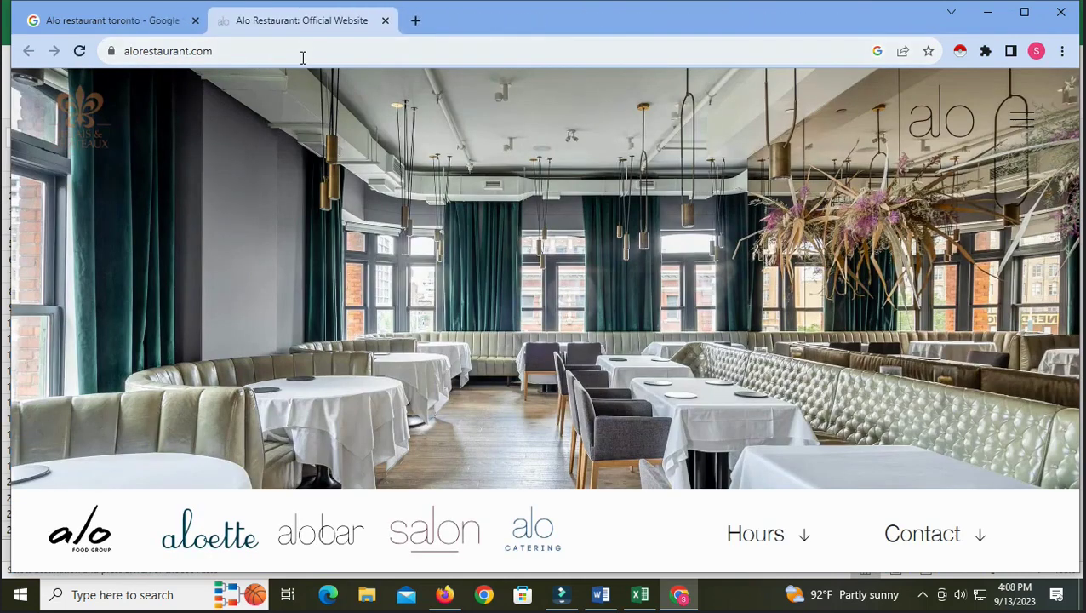
left_click(246, 51)
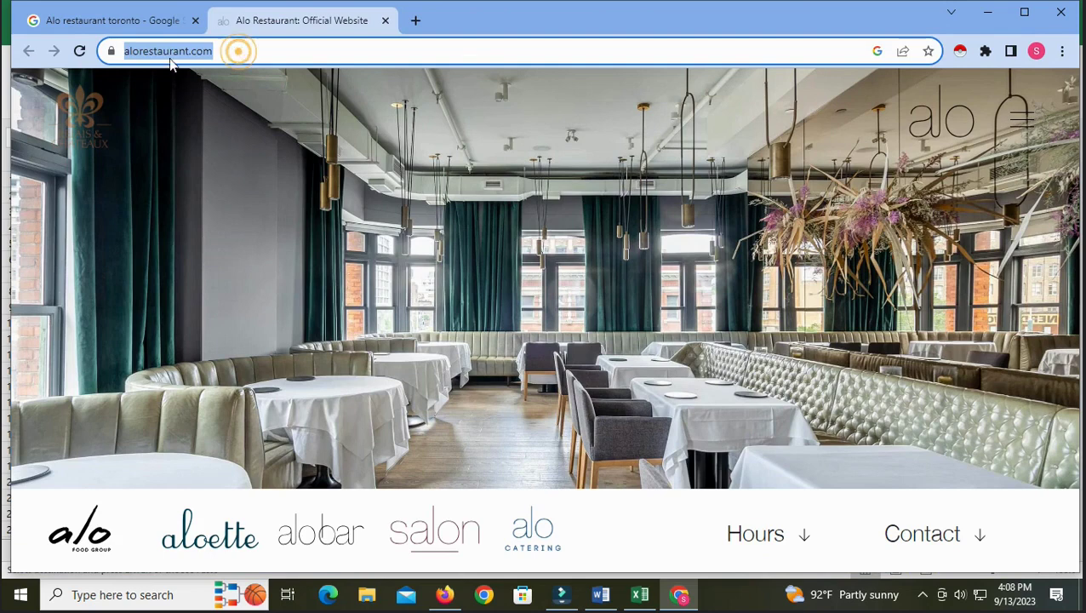
left_click(253, 53)
mouse_move(159, 51)
left_mouse_down()
mouse_move(248, 51)
mouse_move(159, 52)
left_mouse_up()
left_click(253, 51)
right_click(179, 52)
left_click(231, 136)
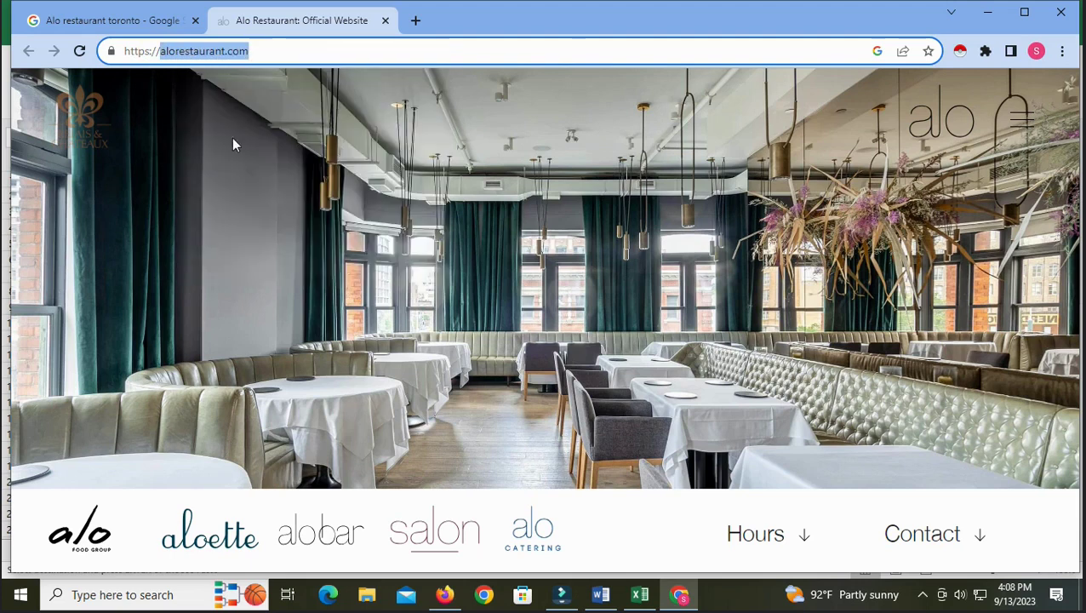
left_click(415, 20)
left_click(412, 320)
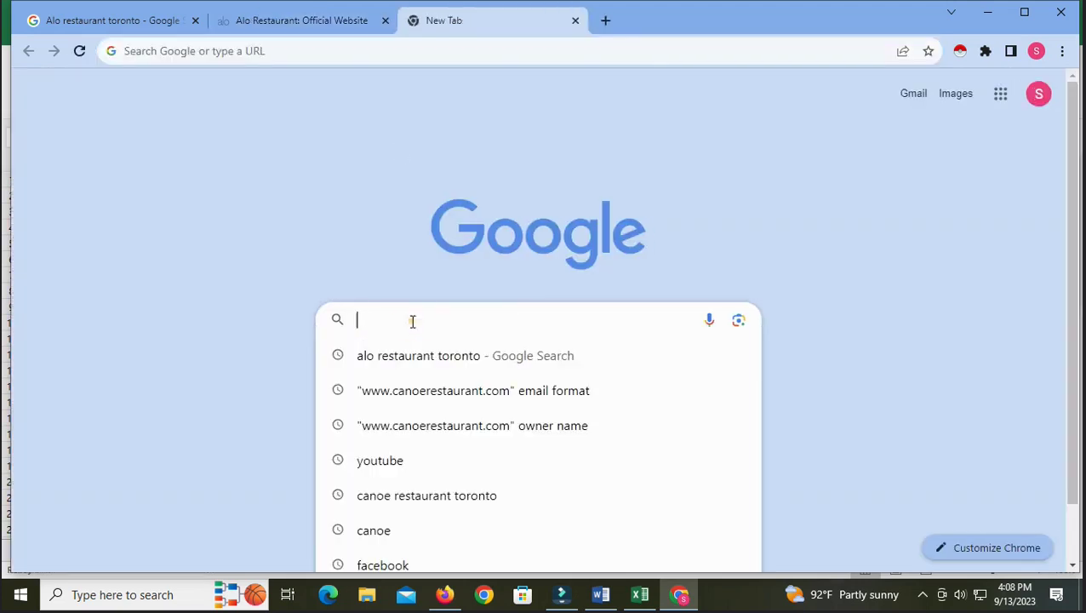
left_click(419, 392)
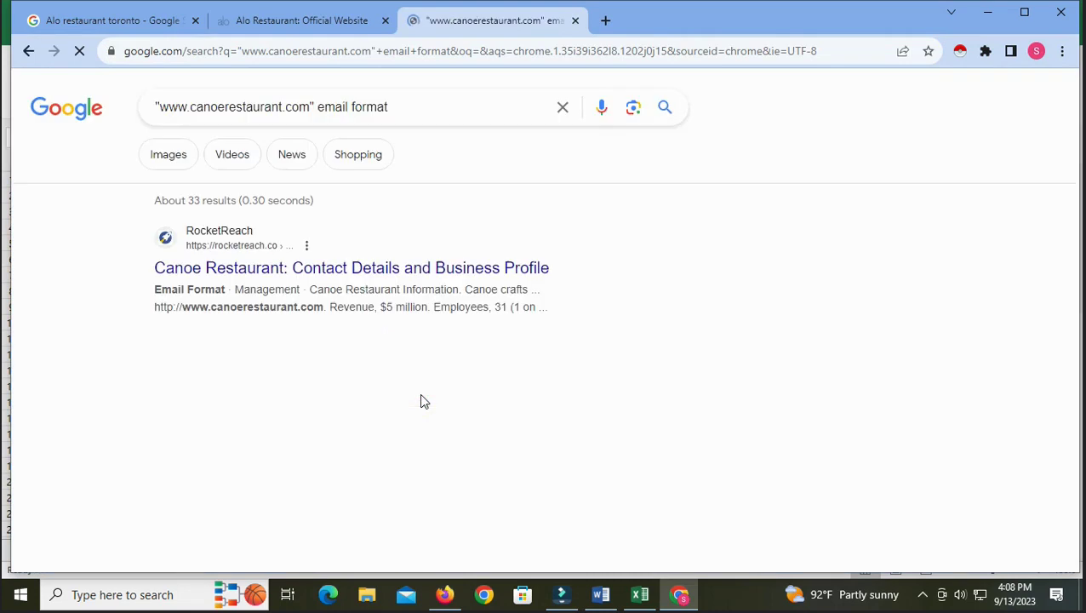
left_click_drag(310, 106, 159, 107)
right_click(186, 108)
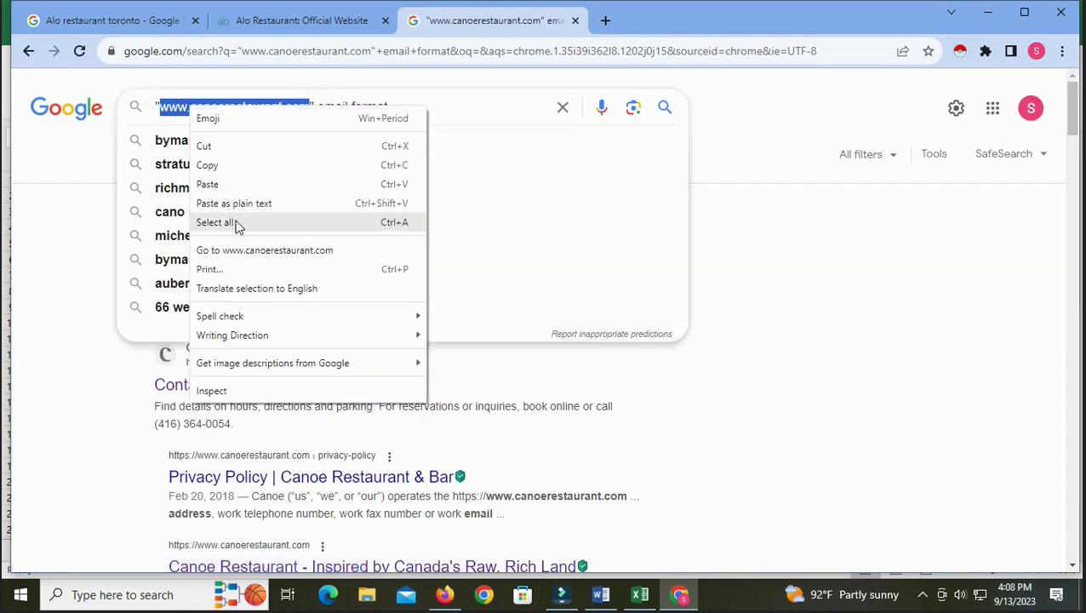
left_click(228, 186)
Replace the email format wording in the query with OWNER NAME and search for "alorestaurant.com" OWNER NAME
left_click(338, 105)
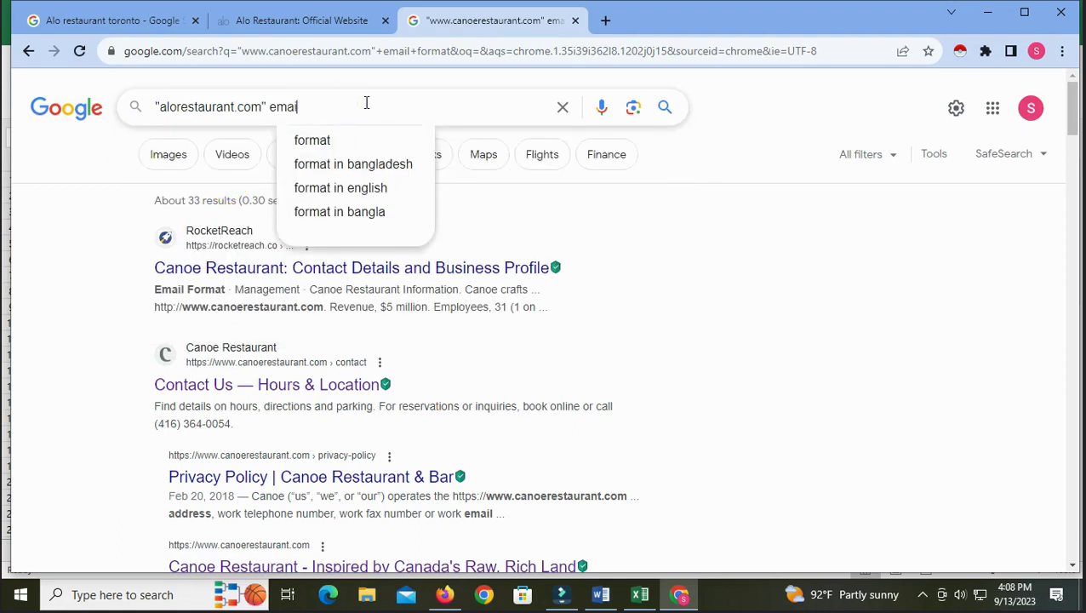
key("BackSpace")
key("BackSpace")
key("BackSpace")
key("BackSpace")
key("BackSpace")
type("OWNER NAME")
key("Return")
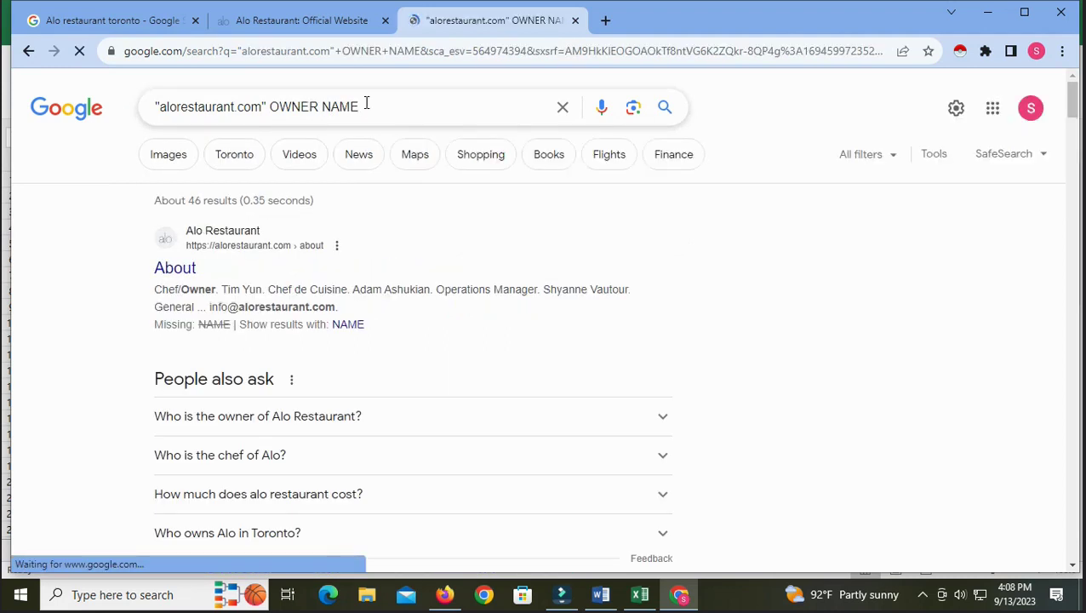
Open the Alo Restaurant About result in a new tab and expand the question "Who is the owner of Alo Restaurant?"
right_click(177, 269)
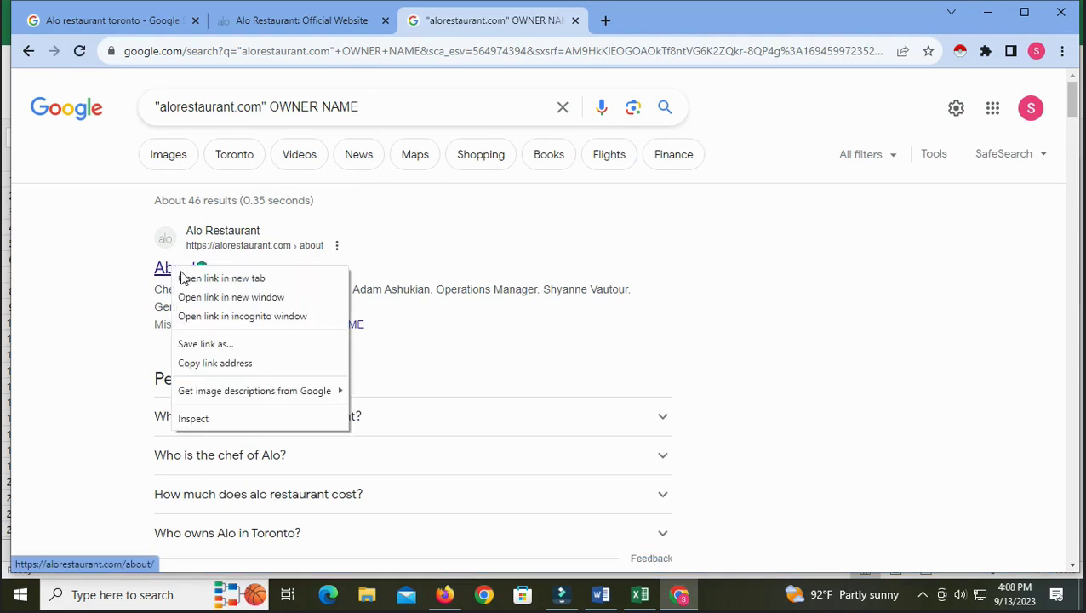
left_click(192, 284)
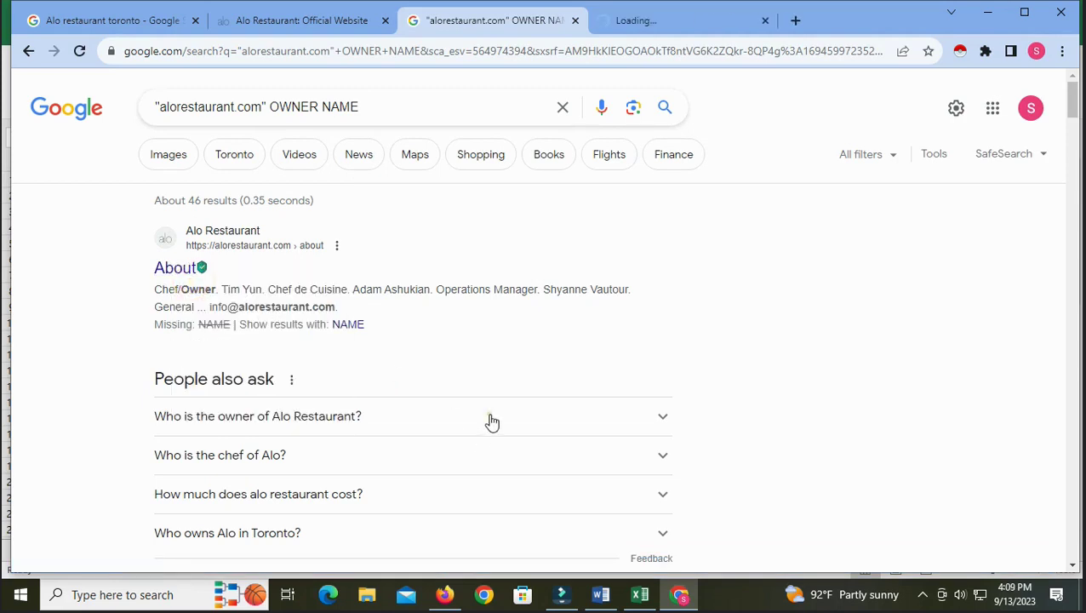
left_click(492, 417)
scroll(492, 417, "down", 1)
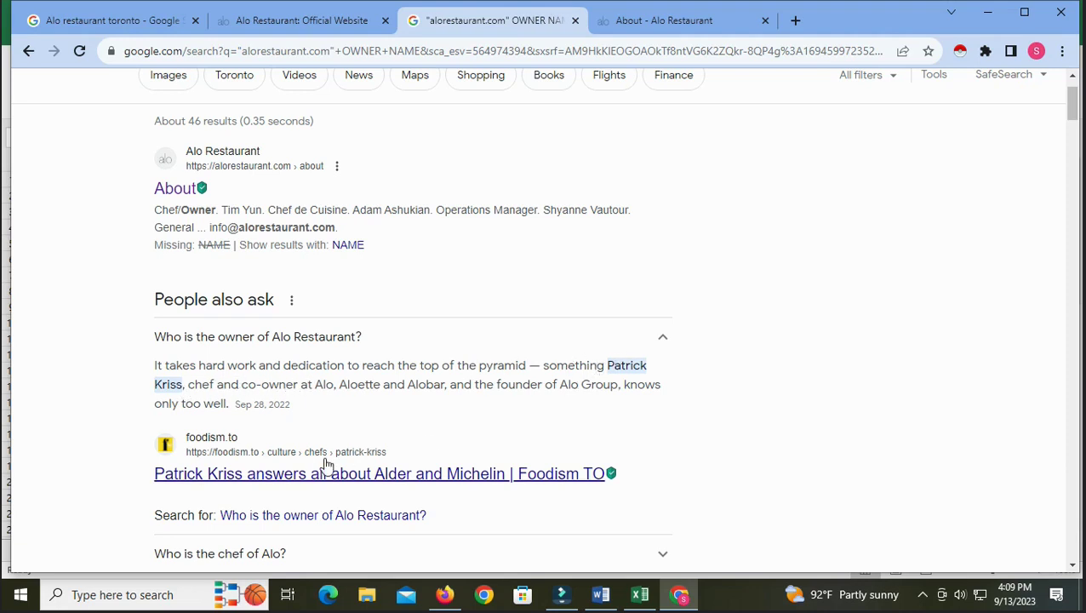
Examine the team section of Alo Restaurant's About page for the staff names and their titles
left_click(681, 19)
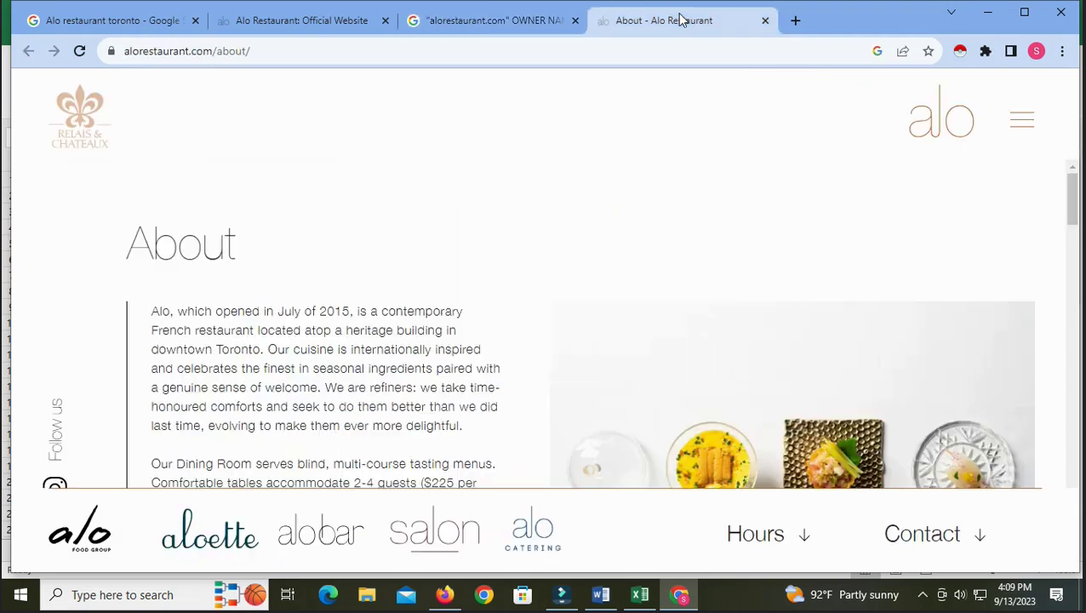
scroll(525, 297, "down", 10)
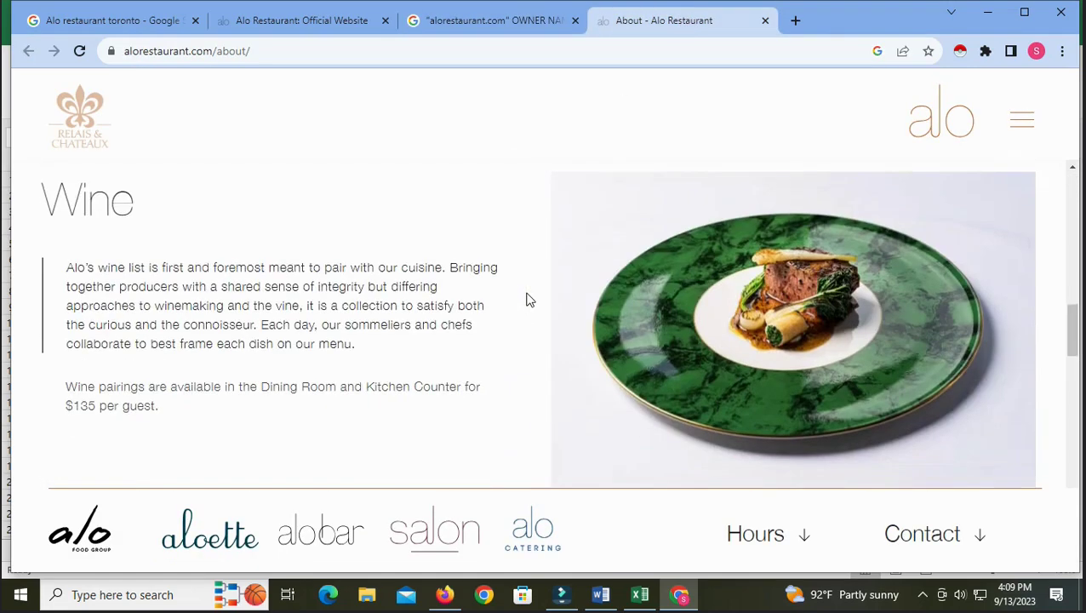
scroll(527, 299, "down", 3)
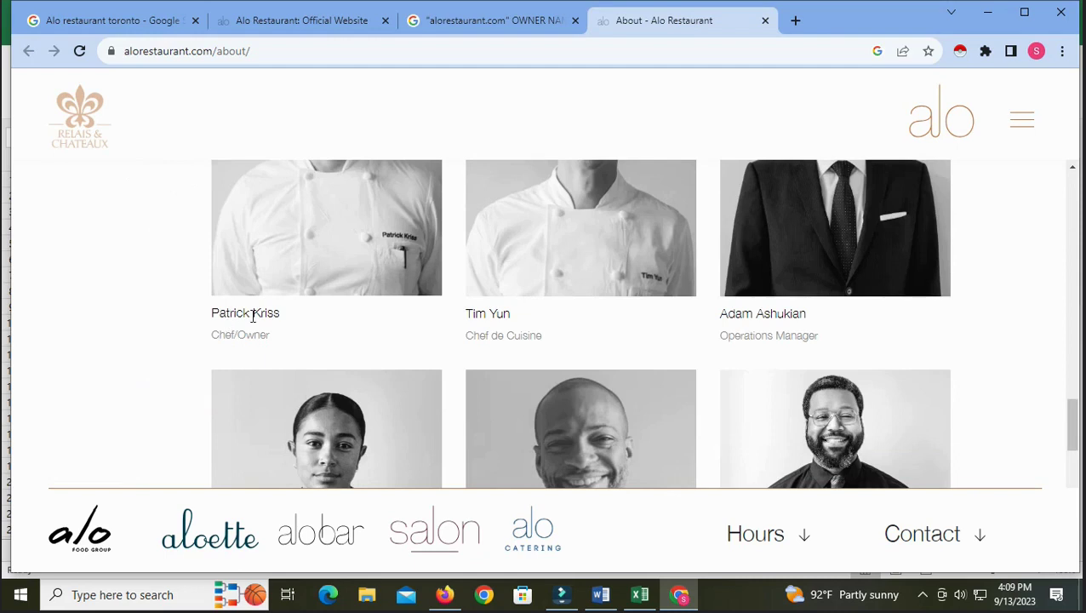
scroll(292, 266, "up", 2)
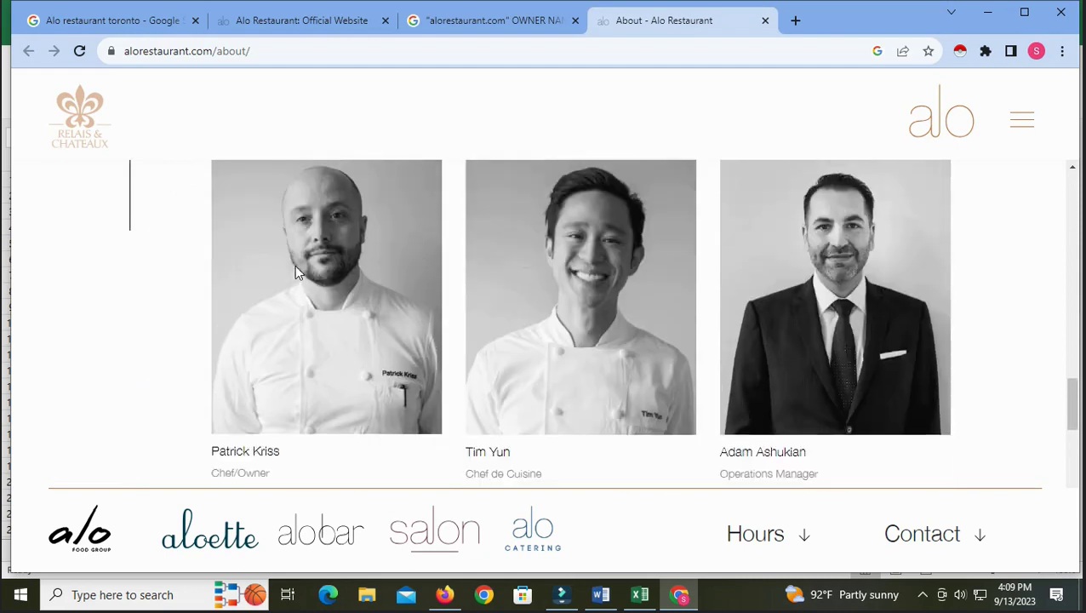
scroll(295, 265, "down", 2)
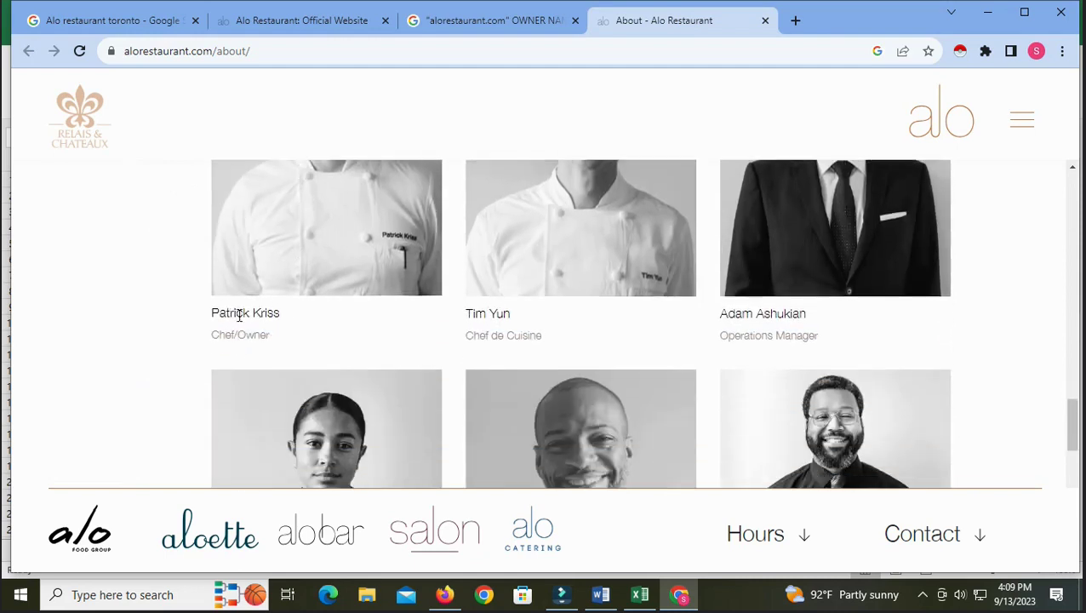
scroll(277, 304, "down", 3)
scroll(339, 261, "up", 2)
left_click(344, 261)
scroll(400, 346, "up", 7)
scroll(322, 345, "down", 6)
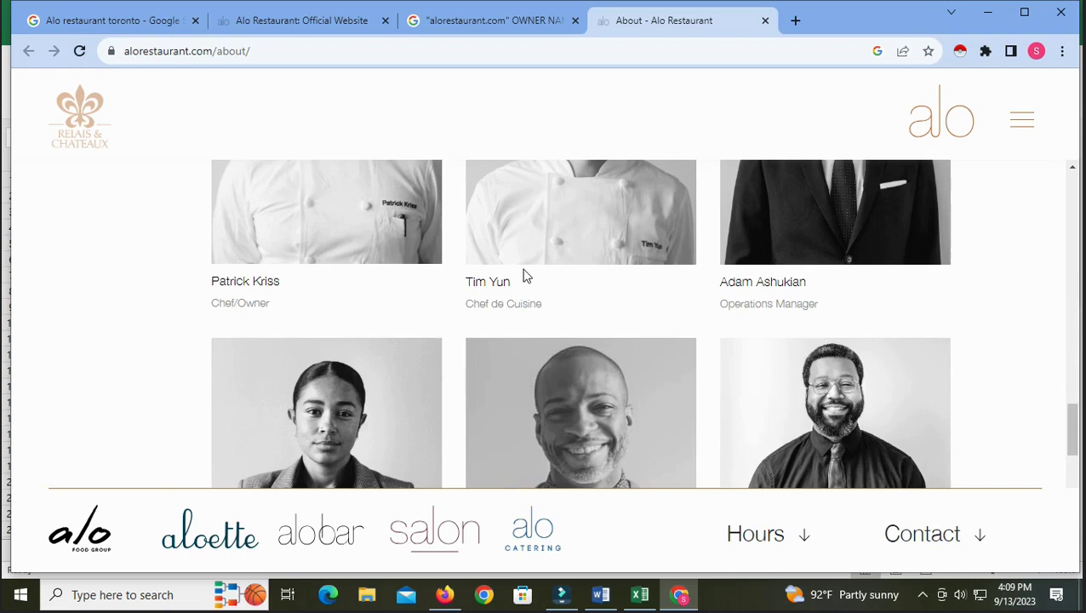
scroll(263, 232, "up", 2)
left_click(353, 251)
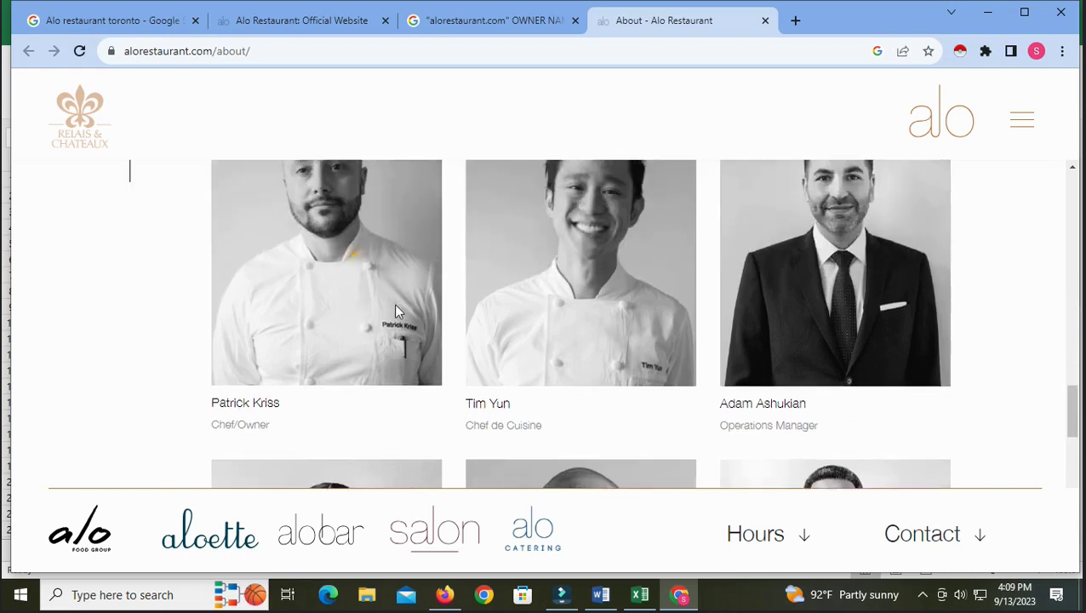
scroll(544, 335, "down", 4)
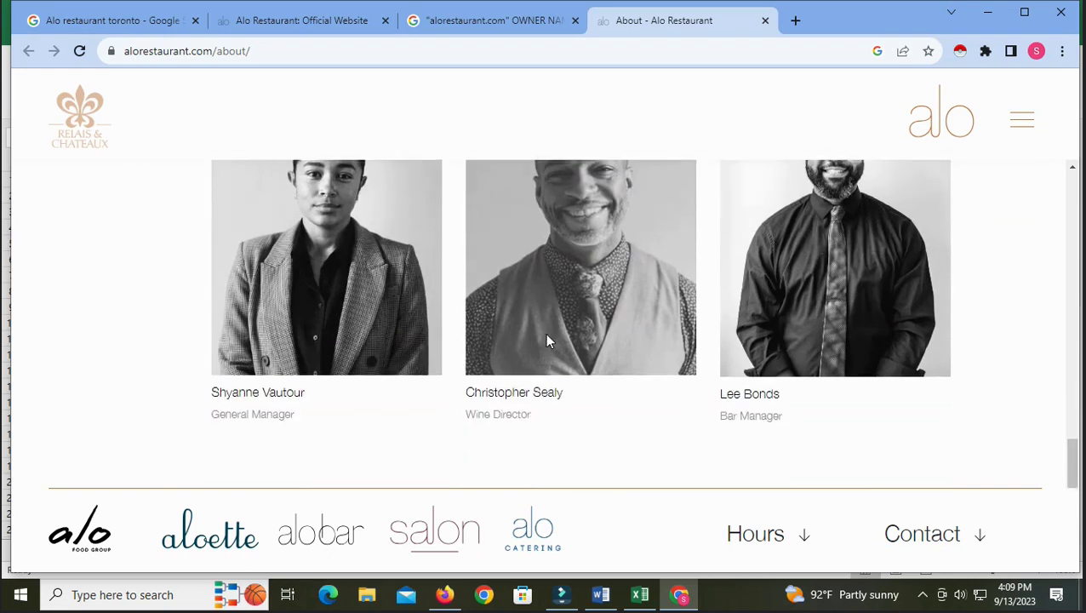
scroll(552, 340, "up", 3)
scroll(552, 344, "down", 3)
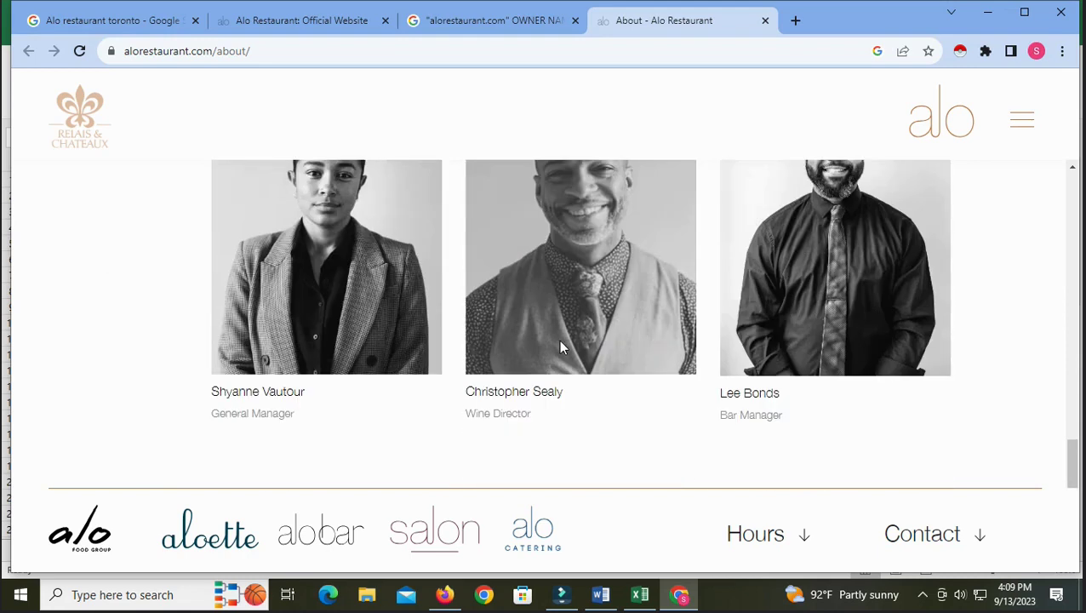
scroll(560, 346, "up", 3)
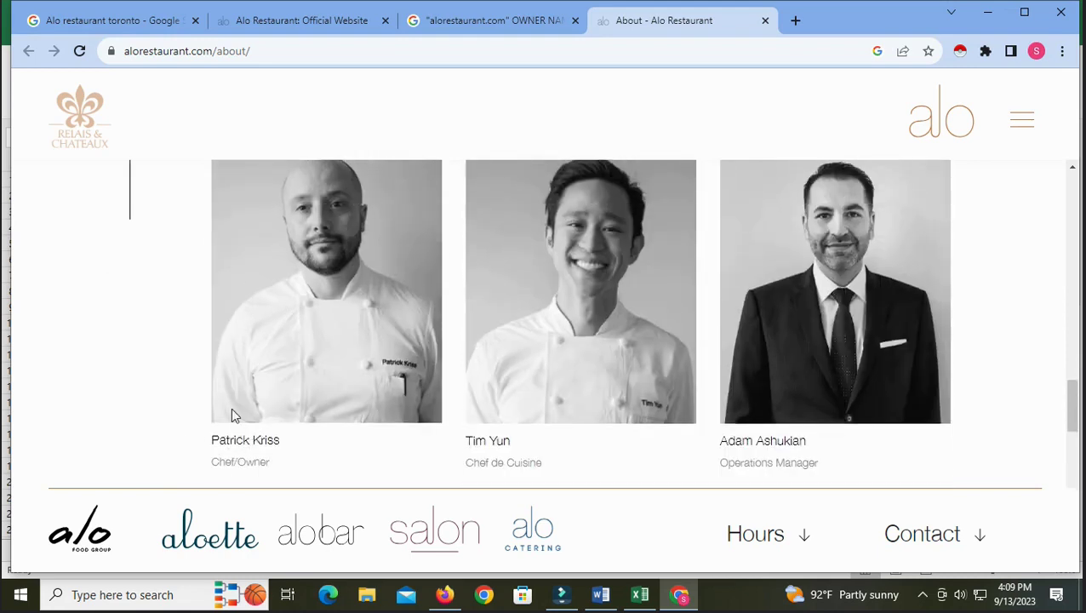
Copy the Chef/Owner's full name from the team section
left_click_drag(215, 438, 286, 444)
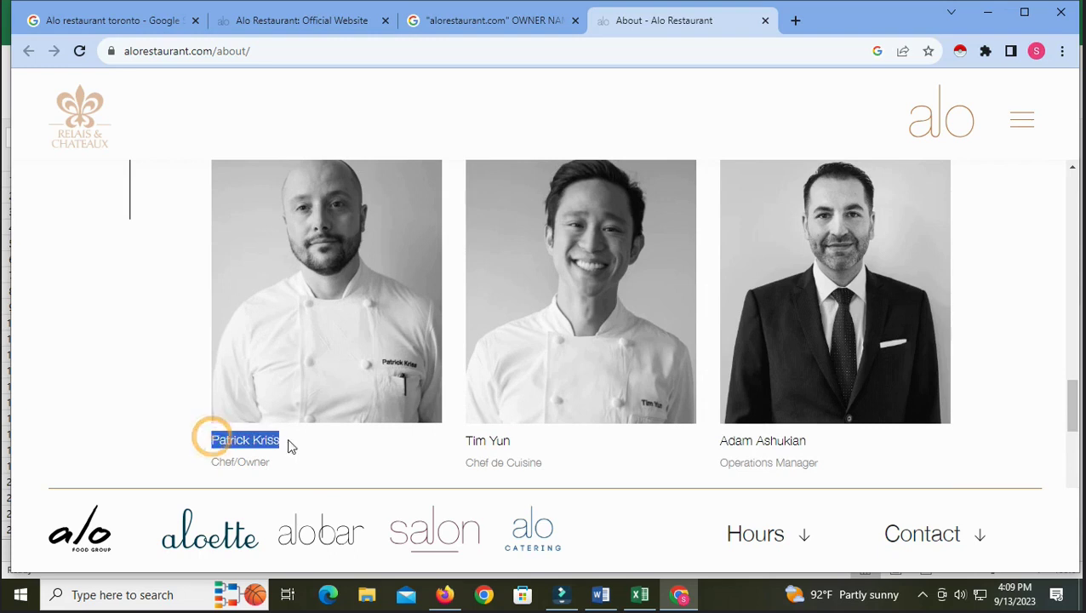
right_click(271, 438)
left_click(310, 295)
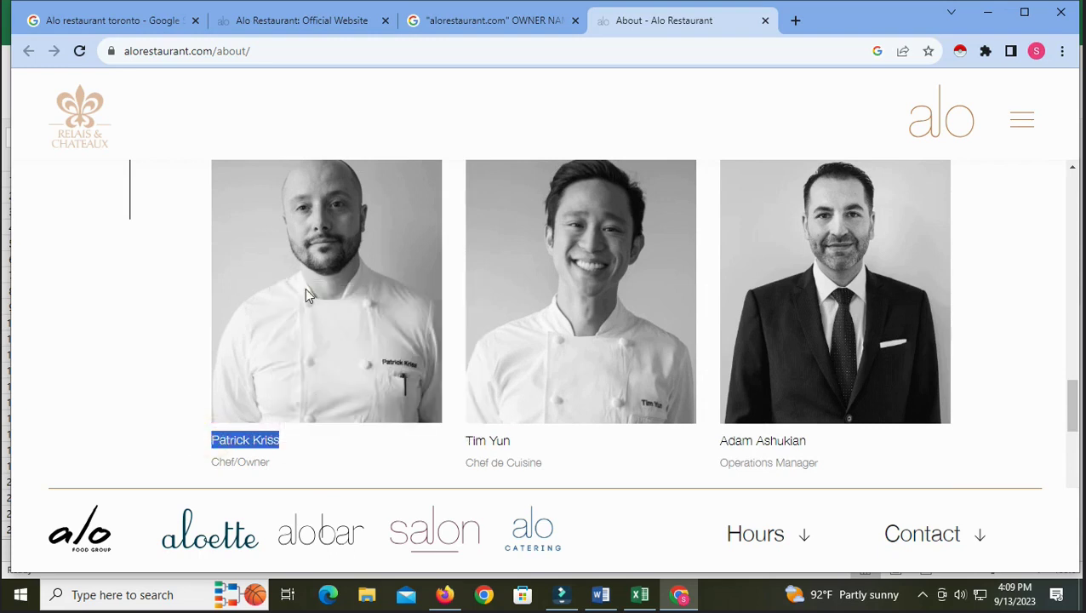
Paste the owner's name into a Google search in a new tab and run the suggested query ending in chef
left_click(795, 21)
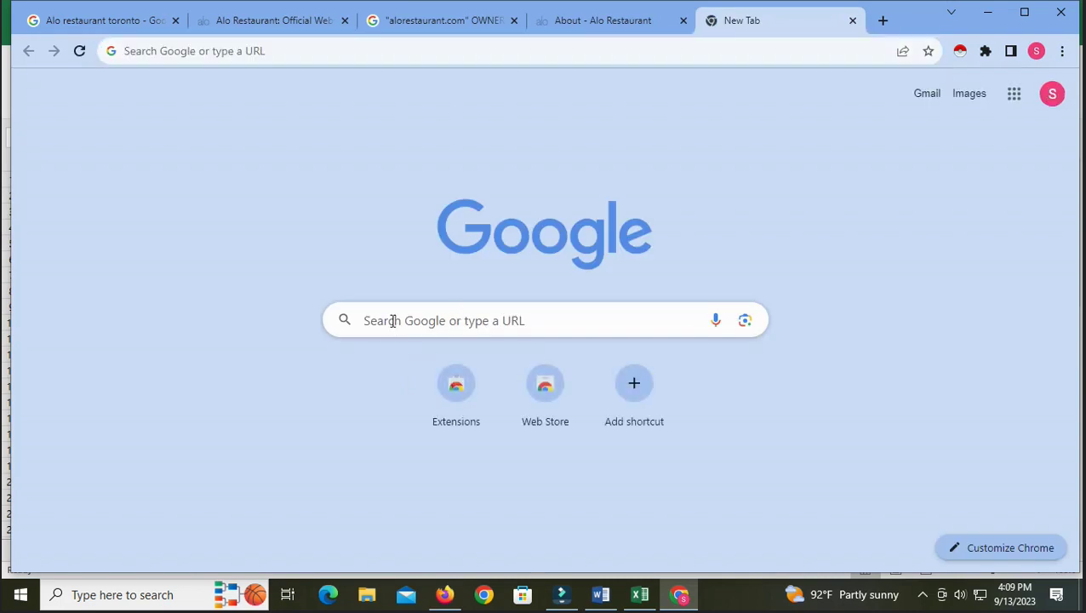
left_click(389, 319)
right_click(392, 321)
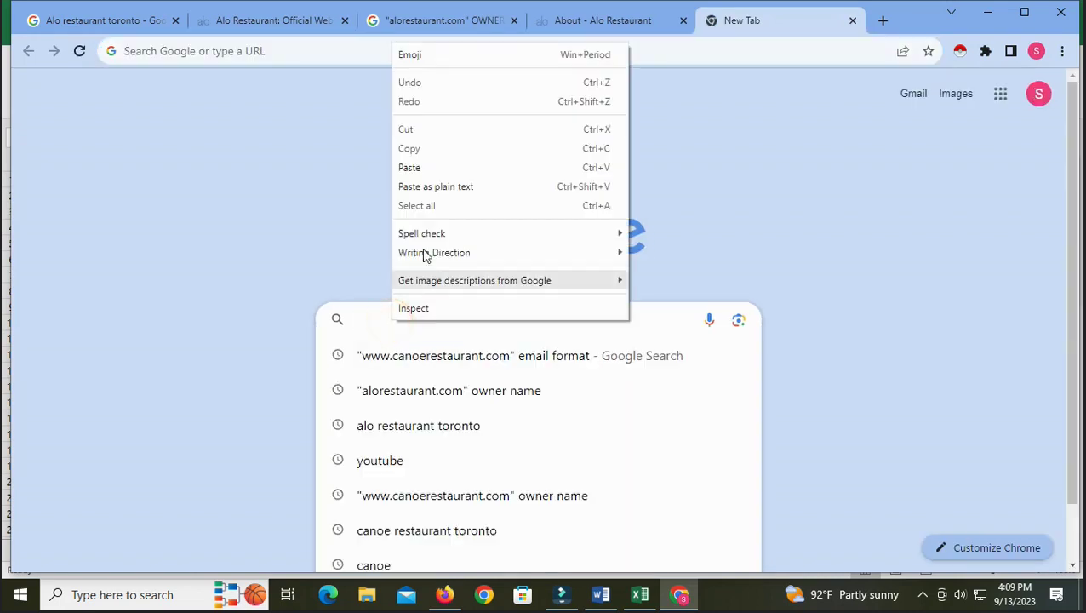
left_click(428, 168)
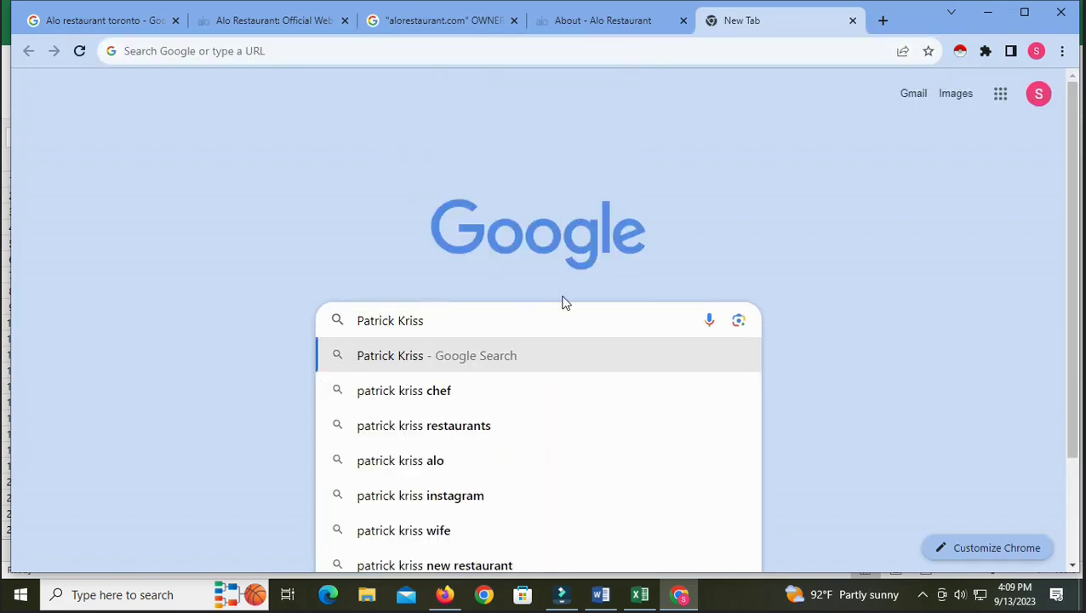
left_click(468, 392)
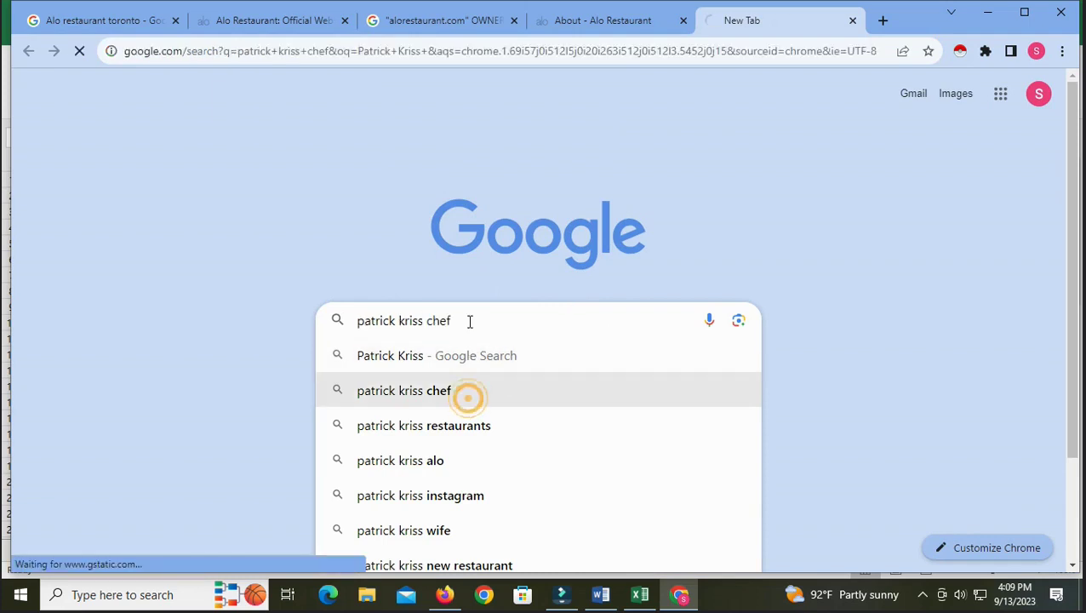
Extend the owner's name and chef query with email address and run the search
scroll(429, 381, "down", 3)
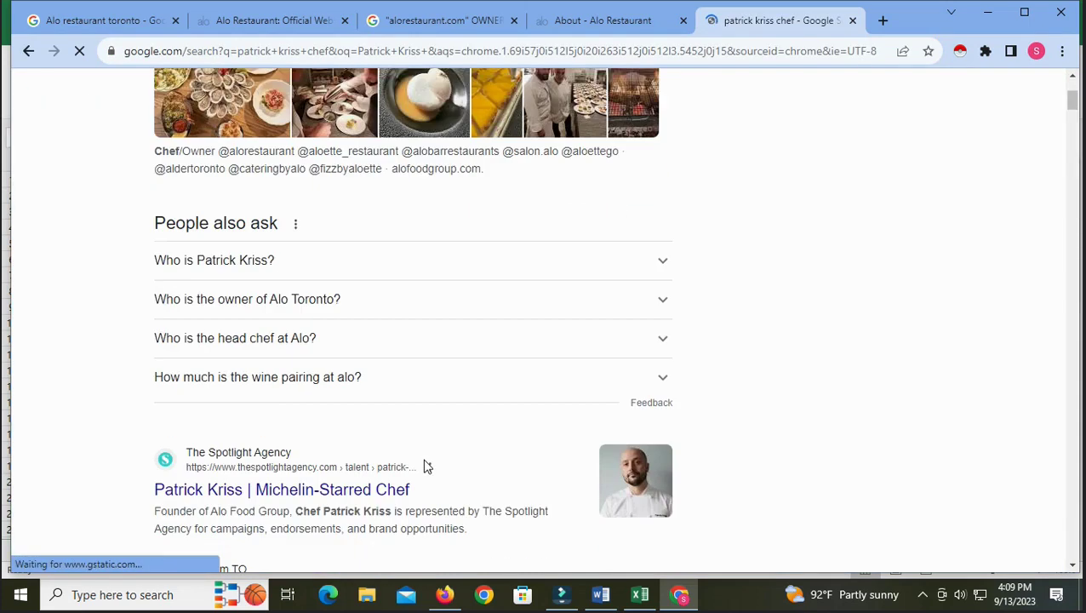
scroll(427, 467, "up", 4)
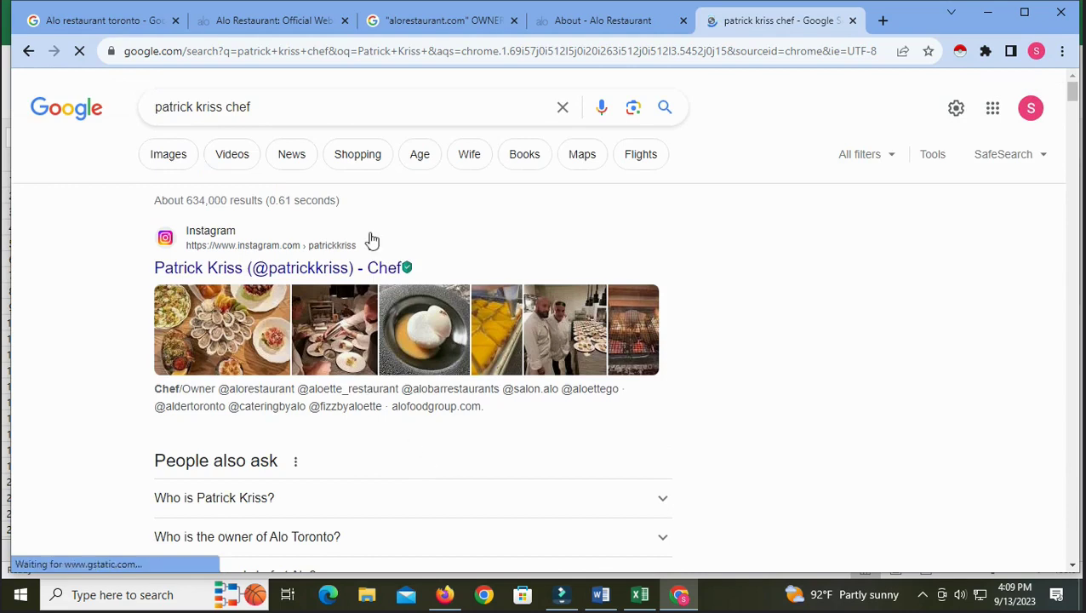
left_click(286, 105)
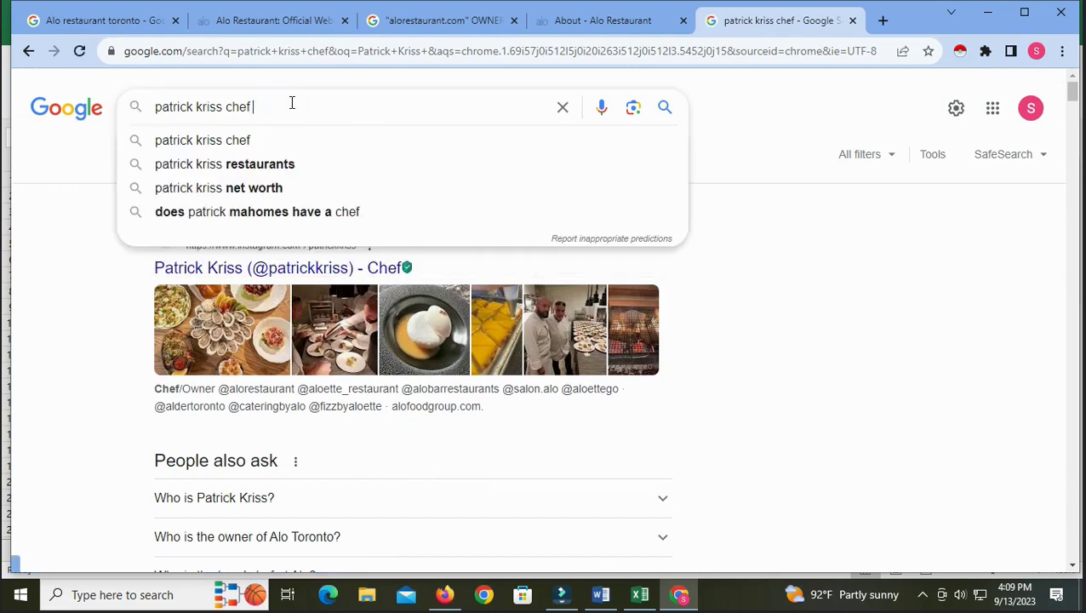
type("EMAIL")
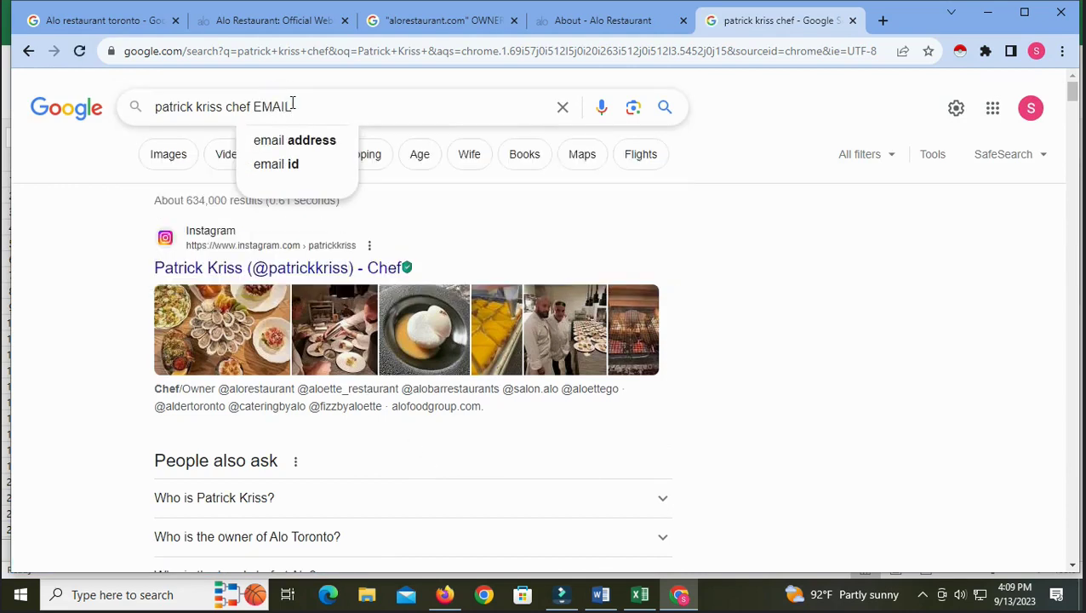
left_click(300, 145)
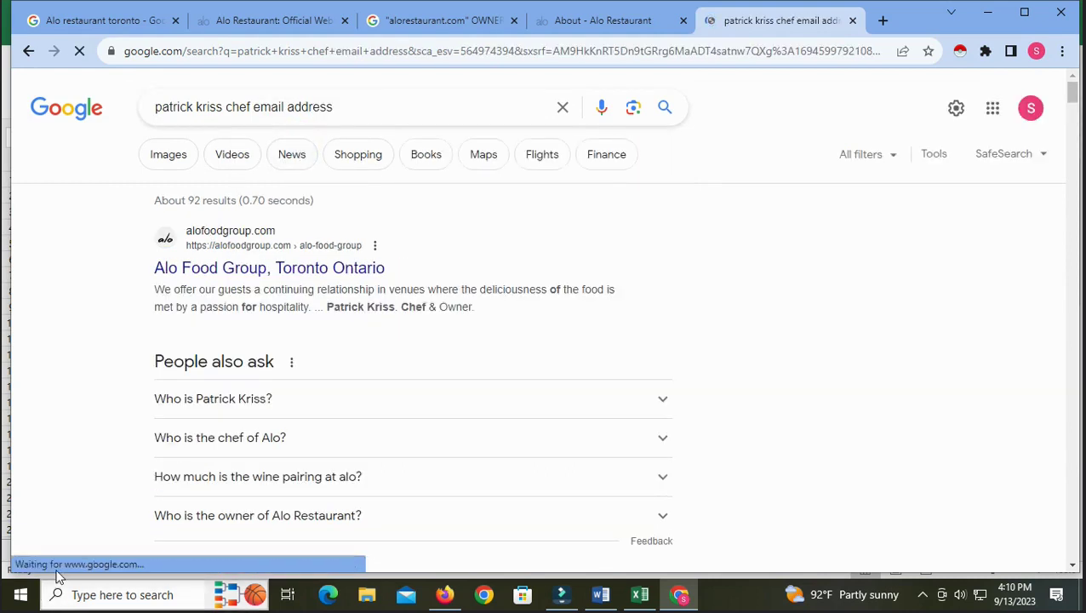
Open the Relais & Châteaux and The Spotlight Agency results about the chef in new tabs and browse the further results
scroll(287, 491, "down", 3)
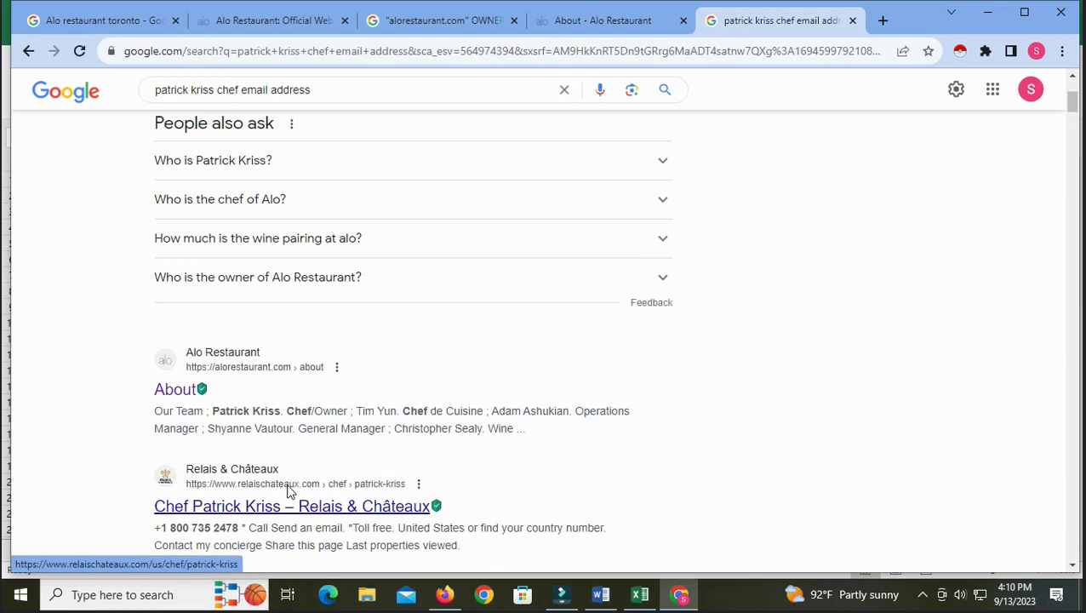
scroll(289, 491, "down", 1)
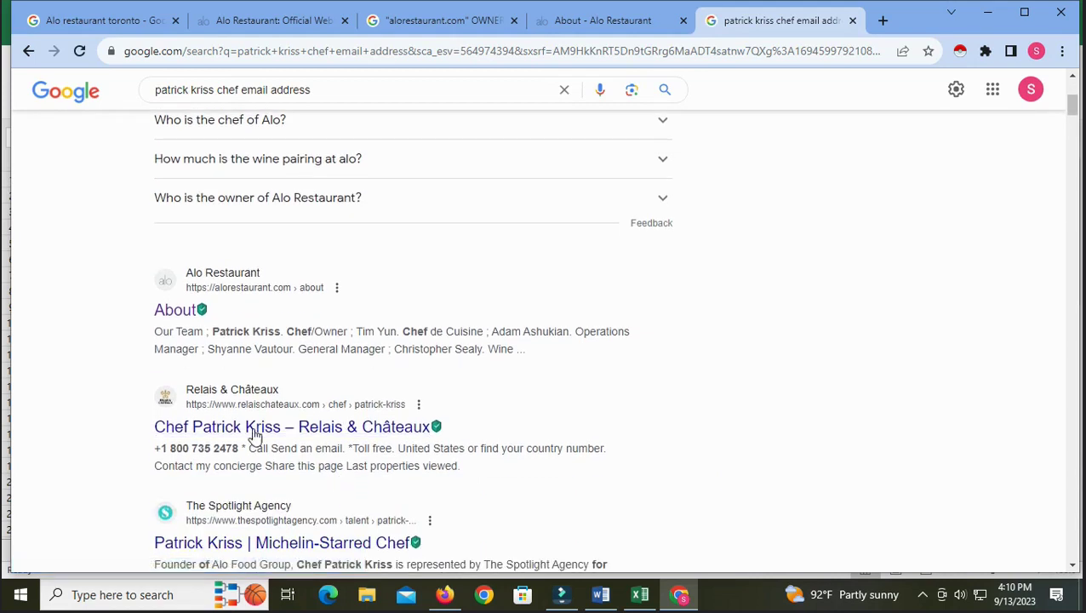
right_click(246, 434)
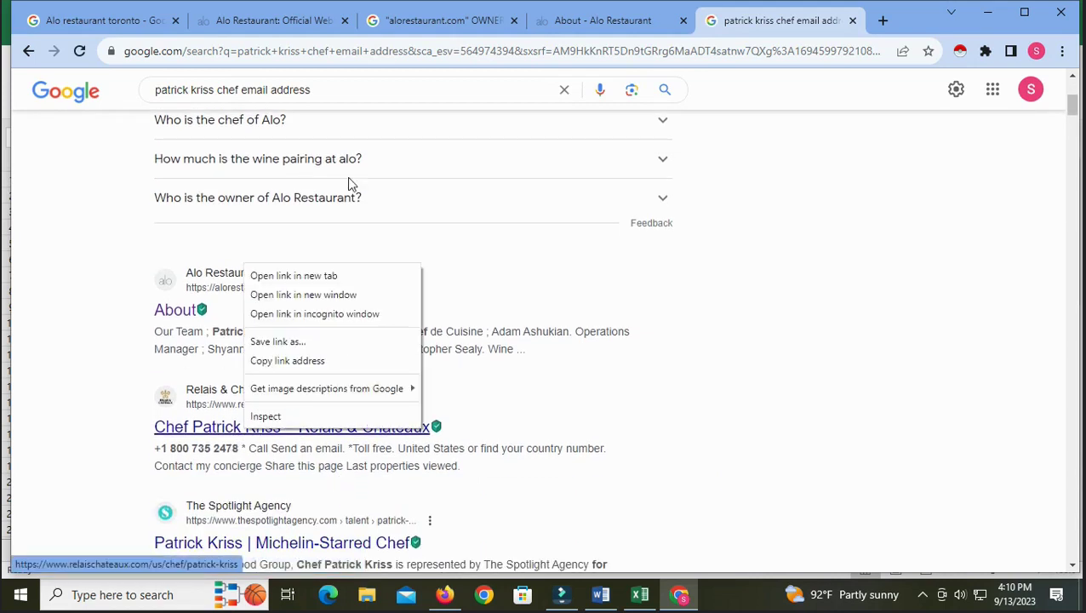
left_click(341, 278)
scroll(404, 565, "down", 3)
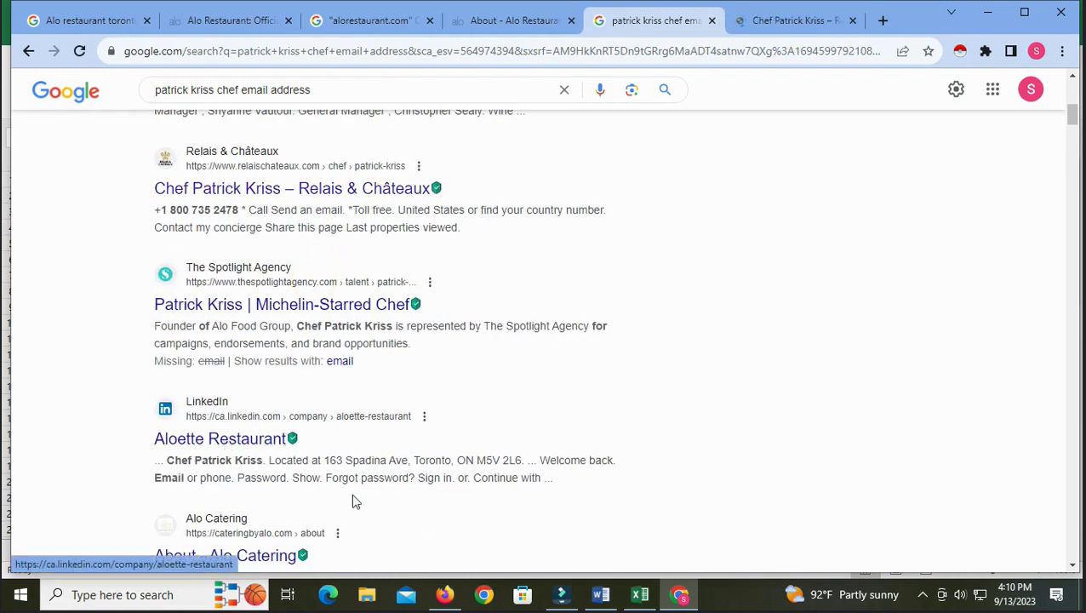
right_click(213, 315)
left_click(247, 317)
scroll(330, 495, "down", 2)
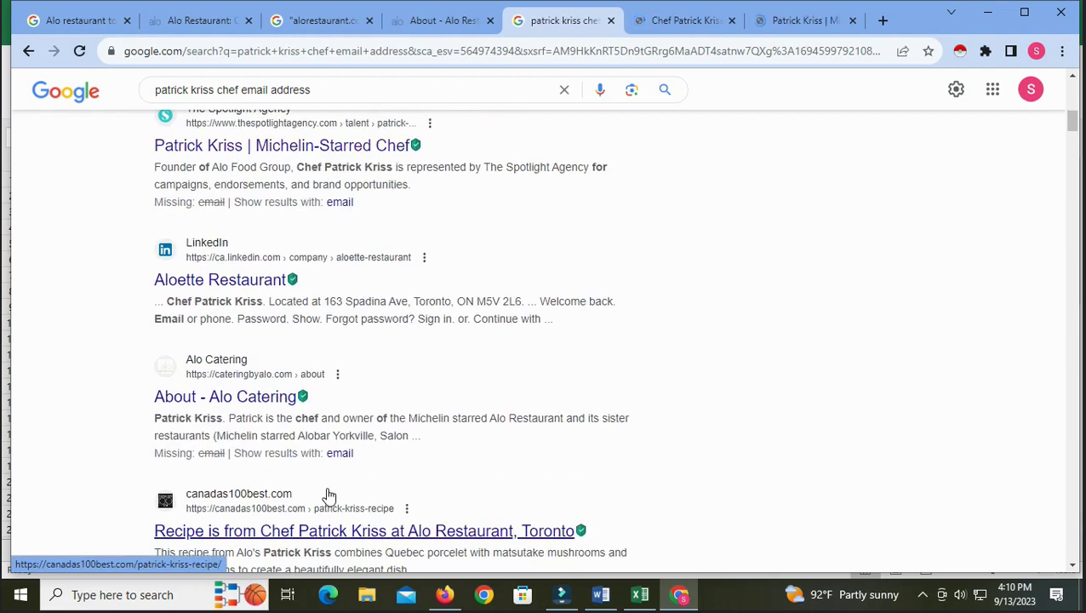
scroll(330, 495, "down", 3)
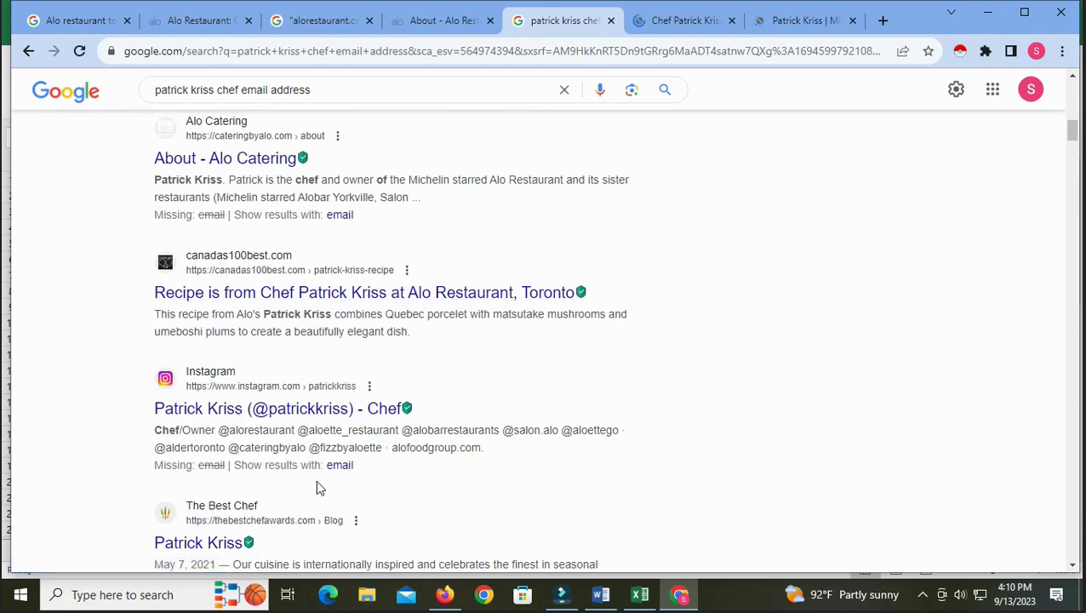
Copy the link of the chef's Instagram result and open it in Firefox
right_click(260, 417)
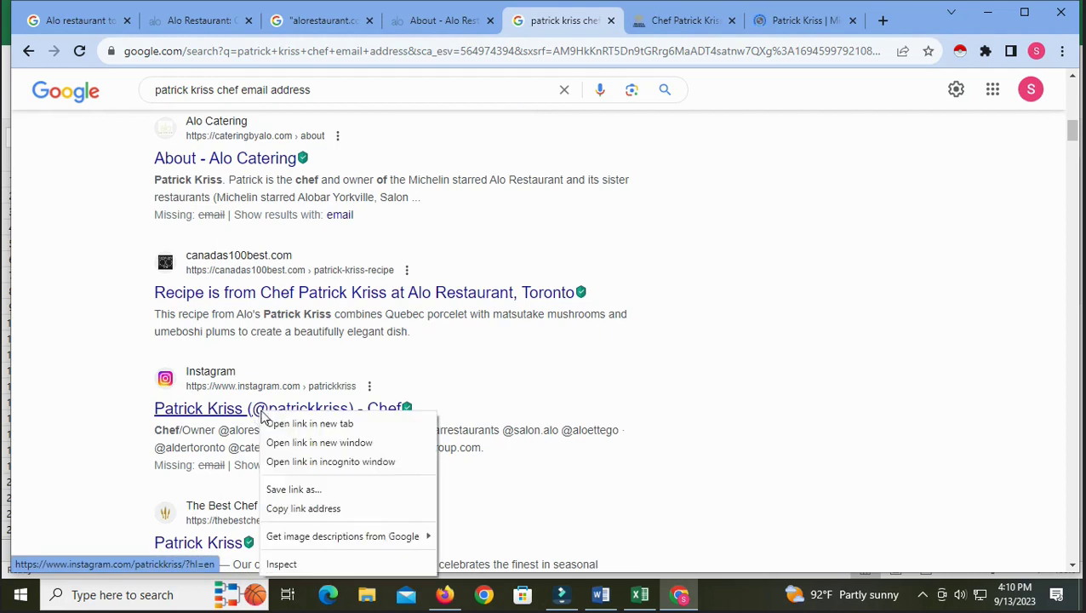
left_click(305, 511)
left_click(436, 596)
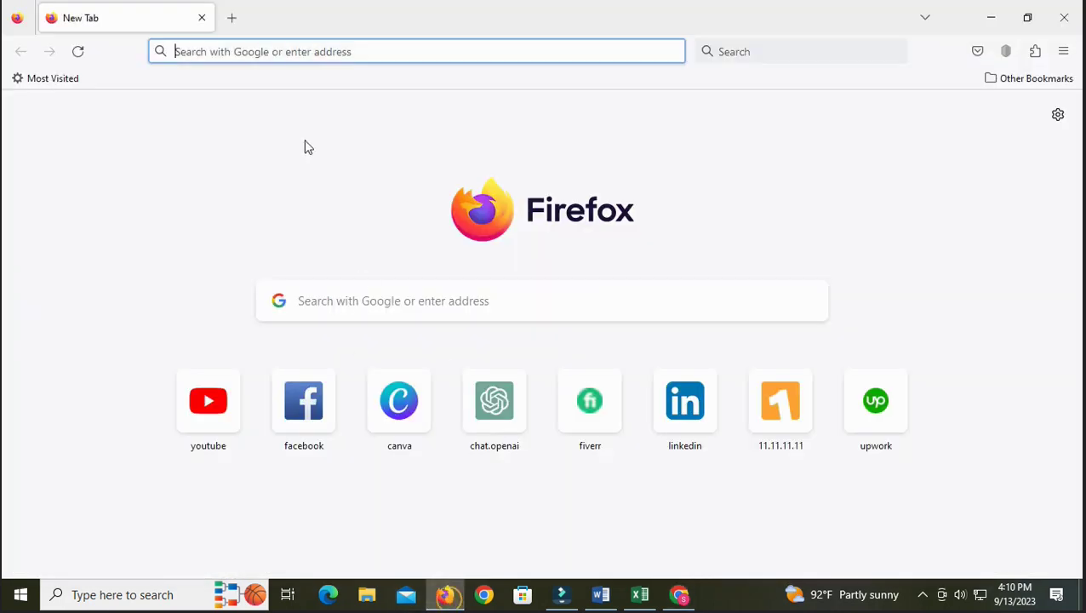
right_click(261, 49)
left_click(302, 167)
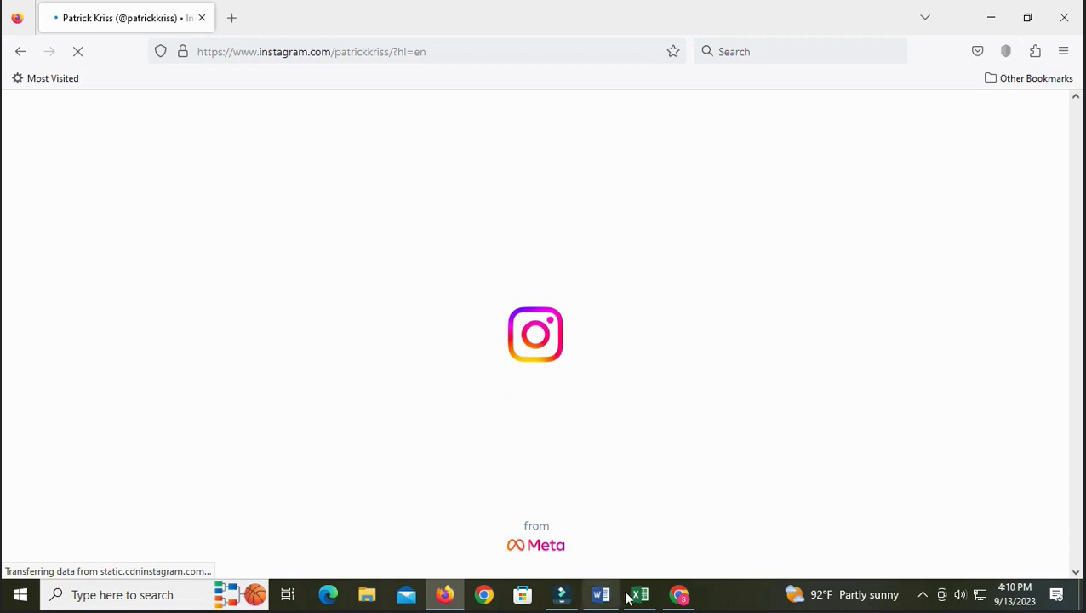
Return to Chrome, accept all cookies on the chef's Relais & Châteaux page and look through it for an email address
left_click(679, 594)
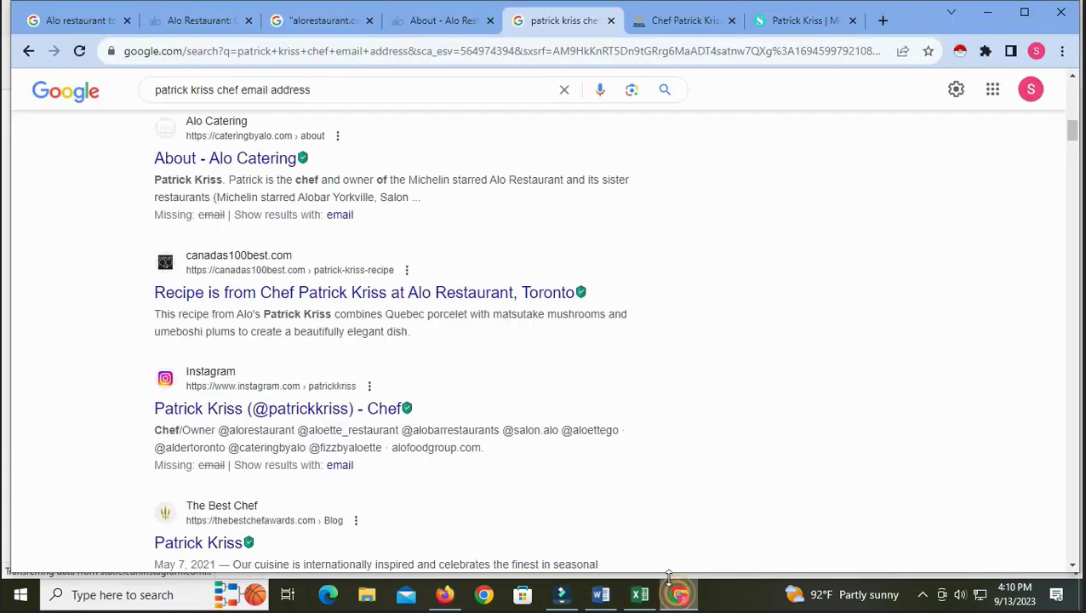
left_click(678, 22)
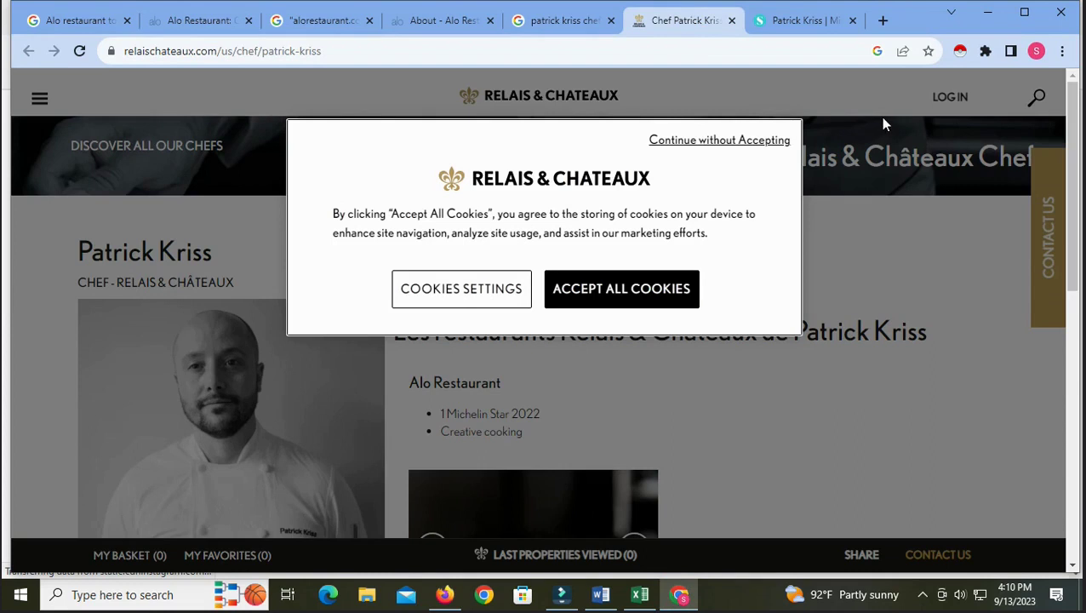
left_click(607, 301)
scroll(589, 327, "down", 3)
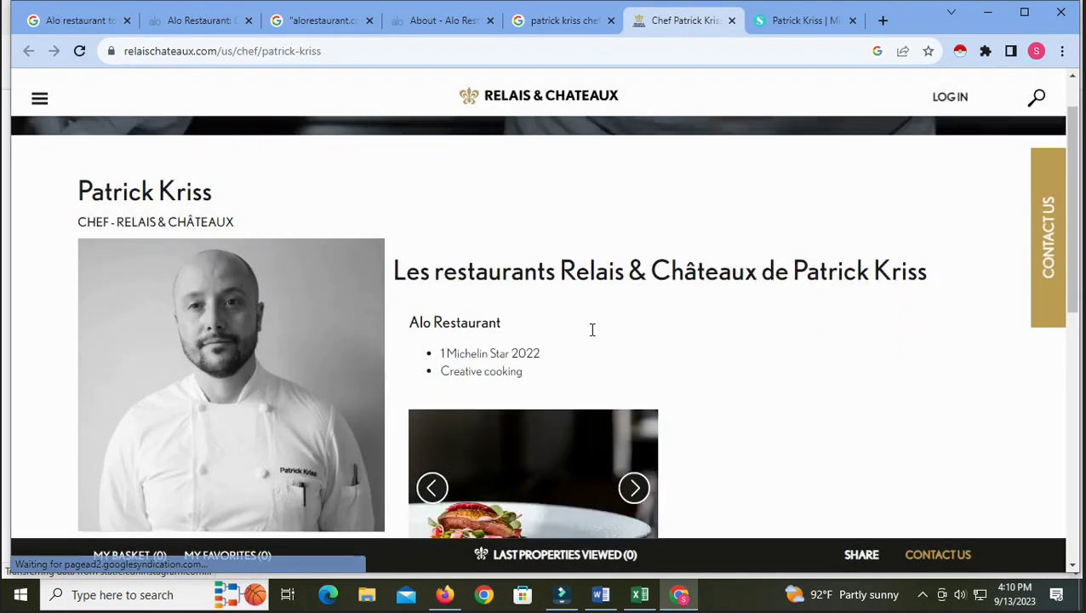
scroll(593, 336, "down", 3)
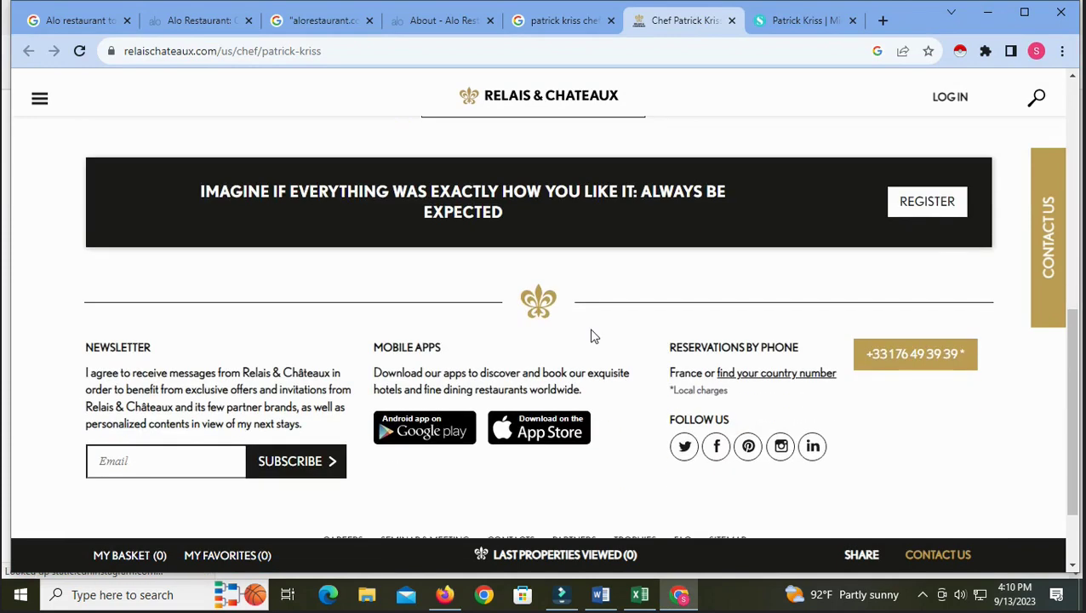
scroll(593, 337, "down", 2)
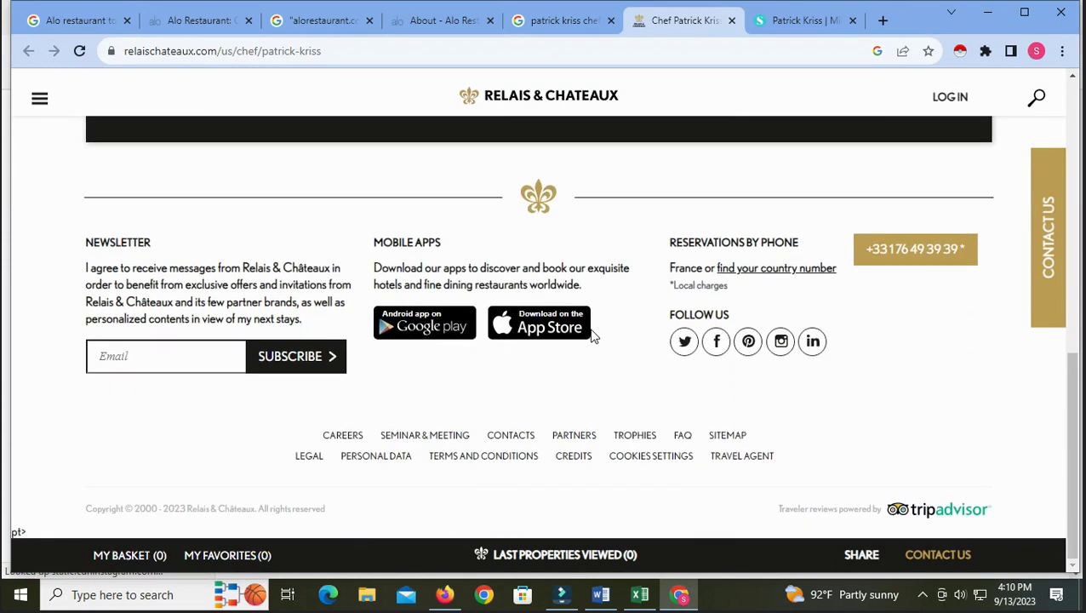
scroll(593, 337, "up", 8)
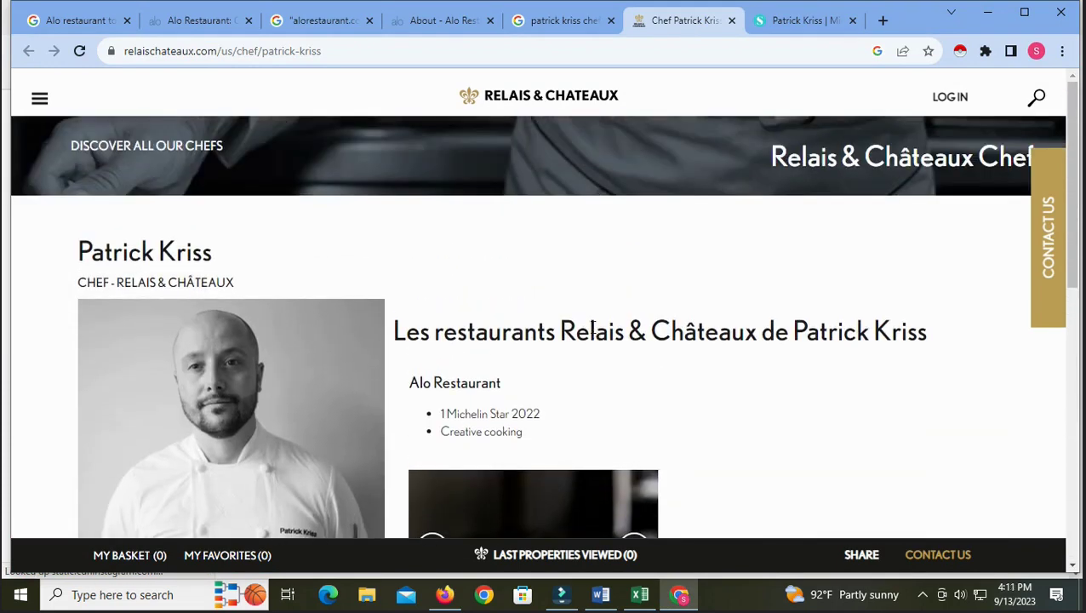
scroll(594, 330, "down", 8)
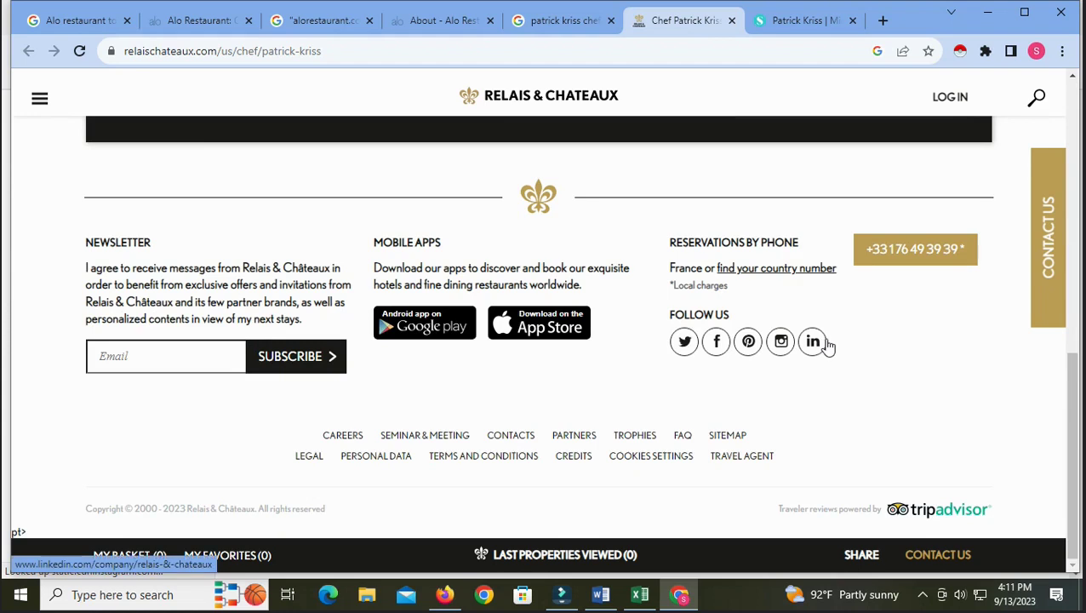
scroll(827, 344, "up", 8)
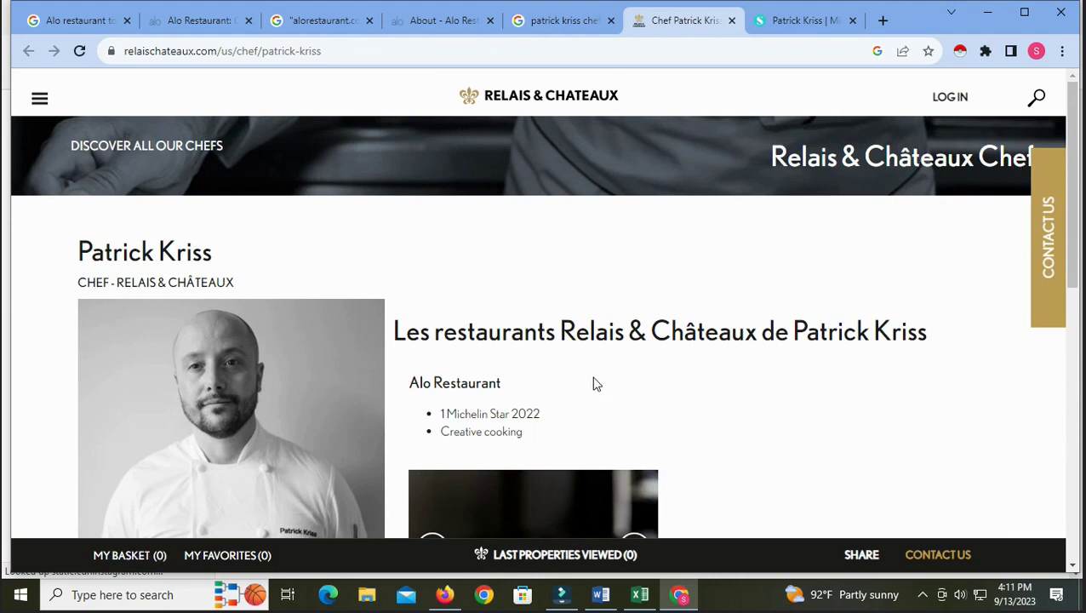
Examine the chef's Spotlight Agency profile for contact details and check the Instagram page in Firefox
left_click(804, 20)
scroll(473, 426, "down", 3)
scroll(470, 423, "down", 5)
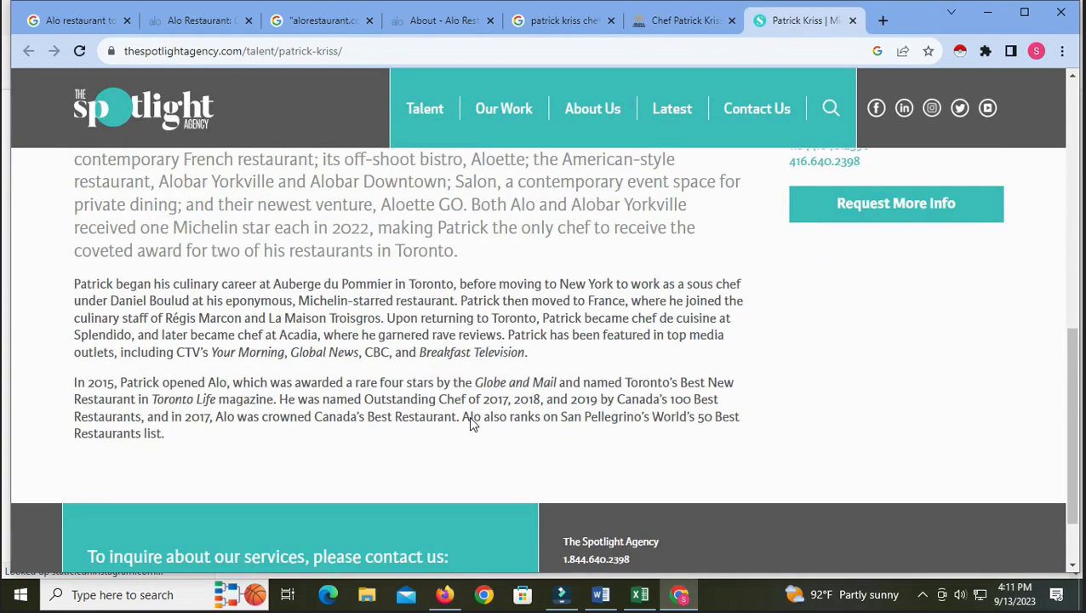
scroll(469, 423, "up", 4)
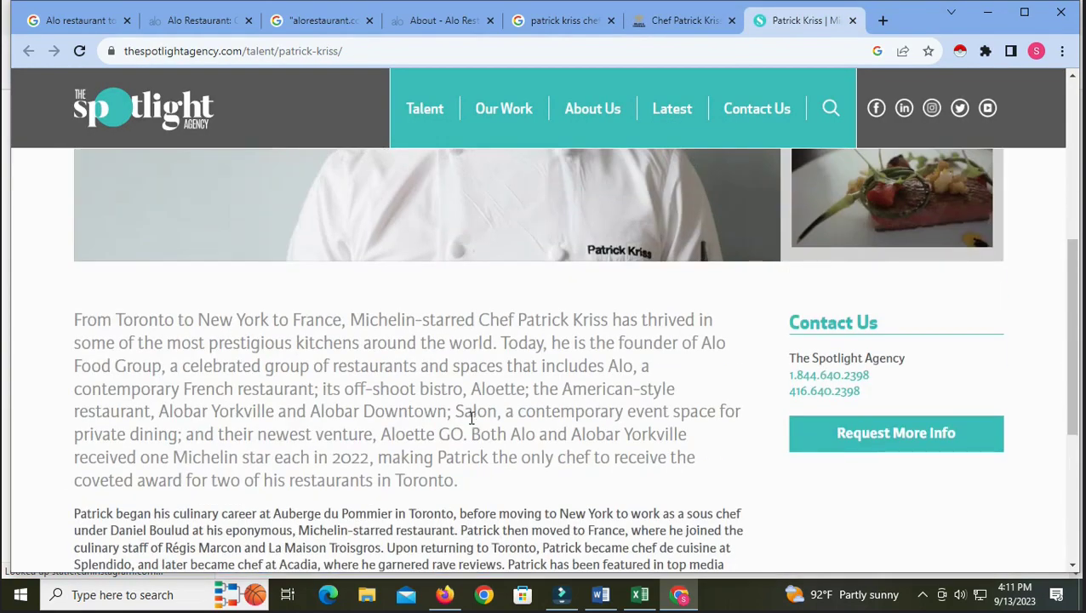
scroll(472, 418, "down", 4)
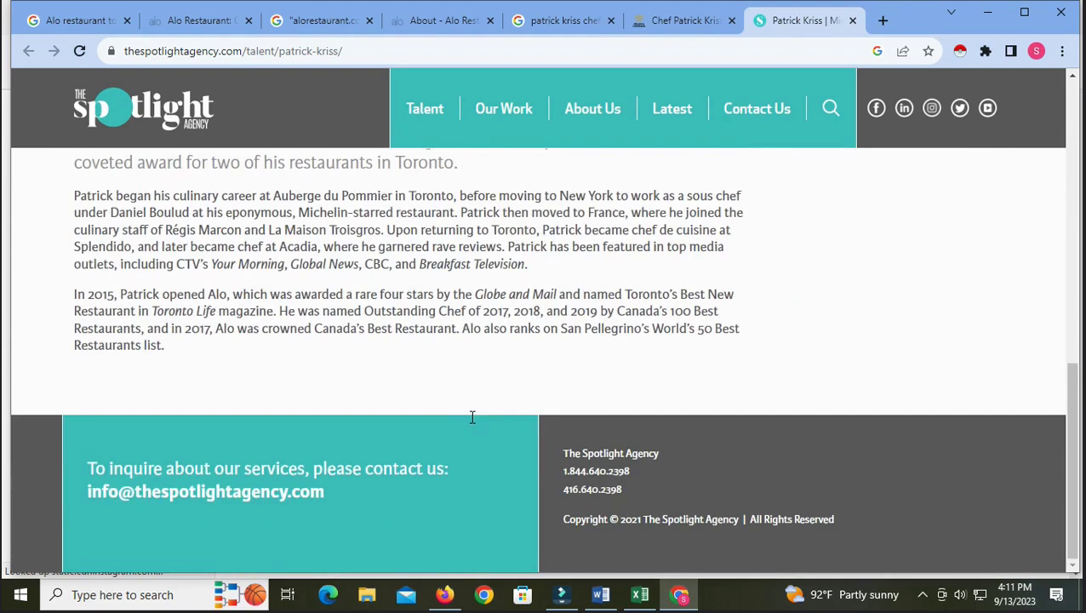
scroll(474, 421, "up", 4)
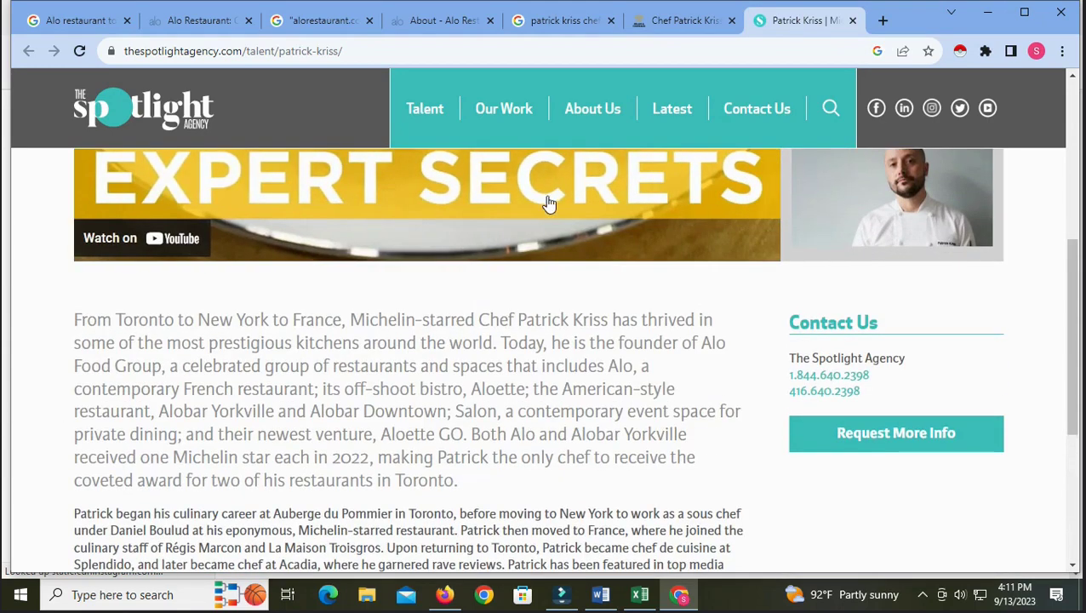
scroll(571, 343, "up", 2)
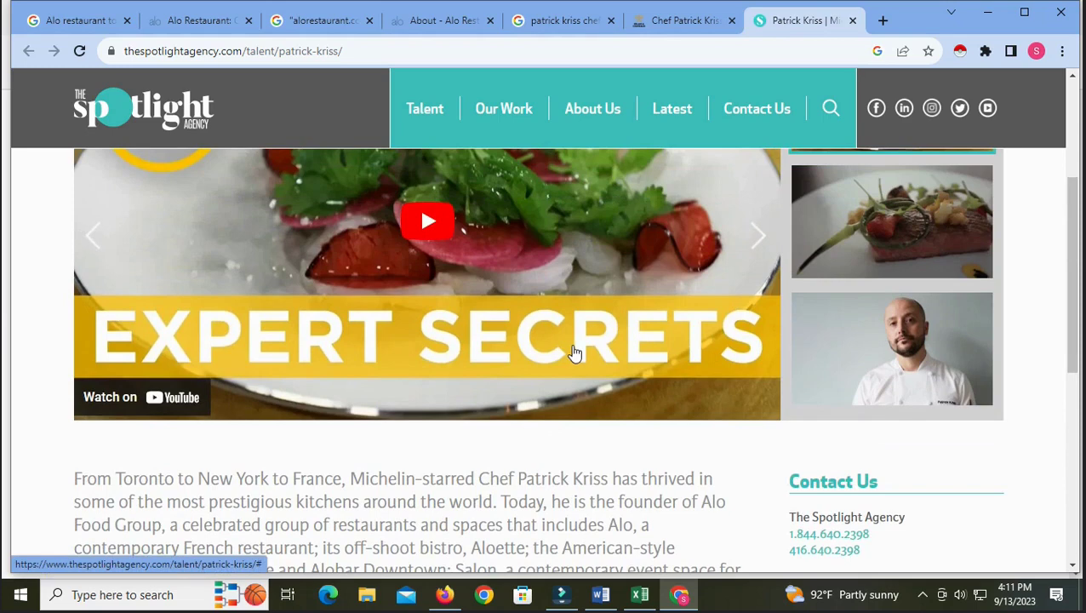
scroll(575, 353, "up", 3)
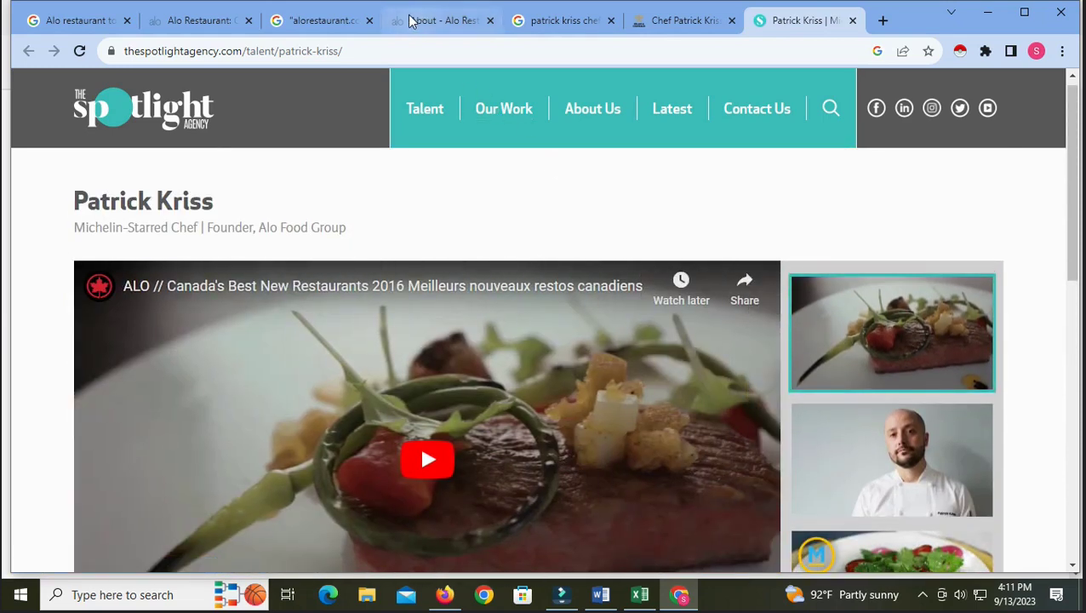
mouse_move(412, 20)
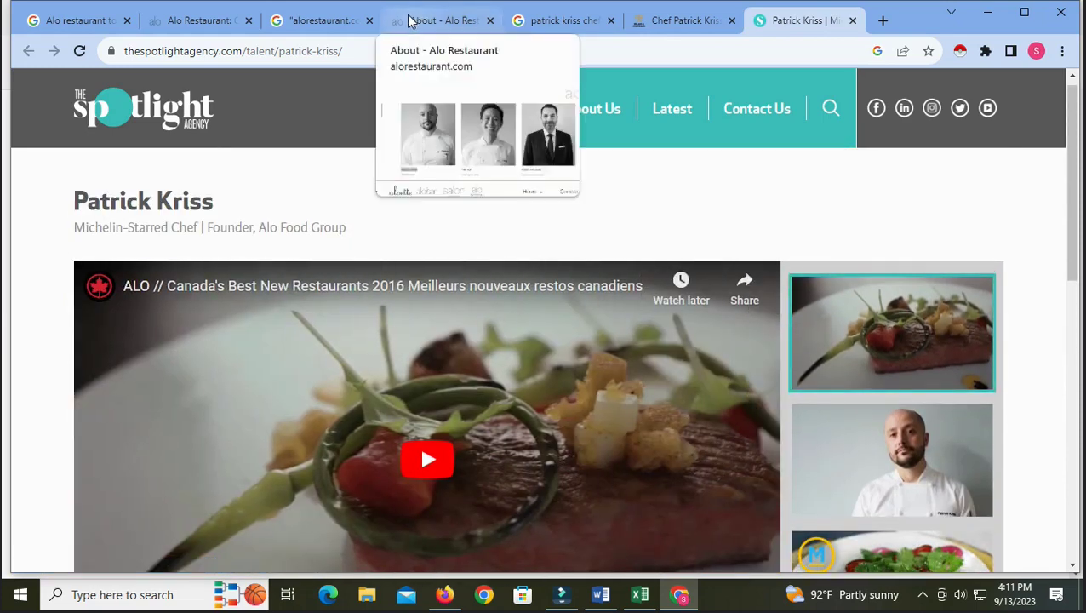
left_click(446, 593)
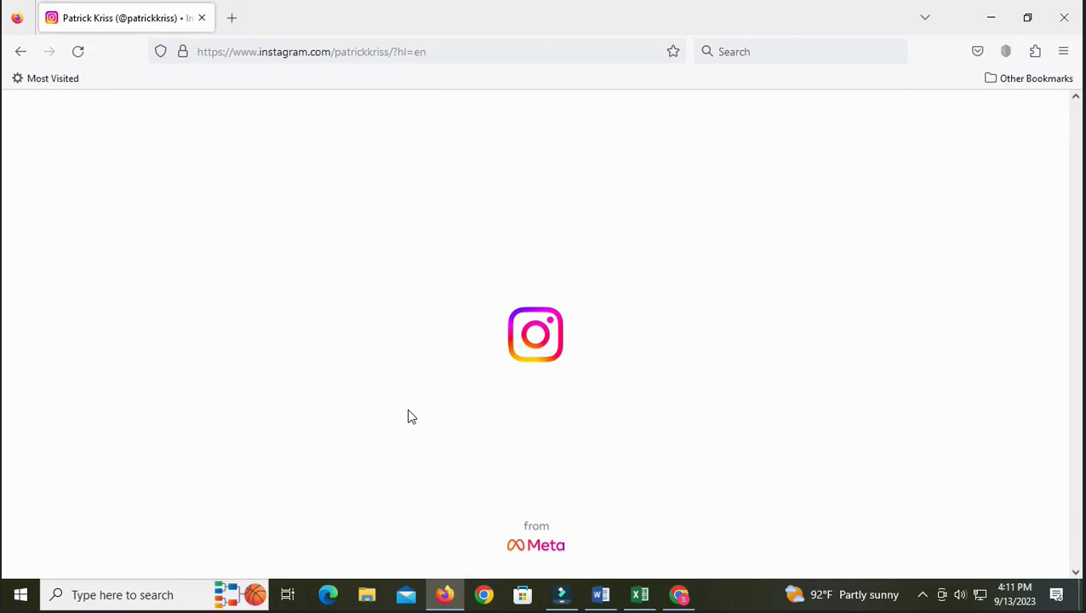
Switch to the google.csv workbook in Excel and delete the entire Alo row
left_click(649, 594)
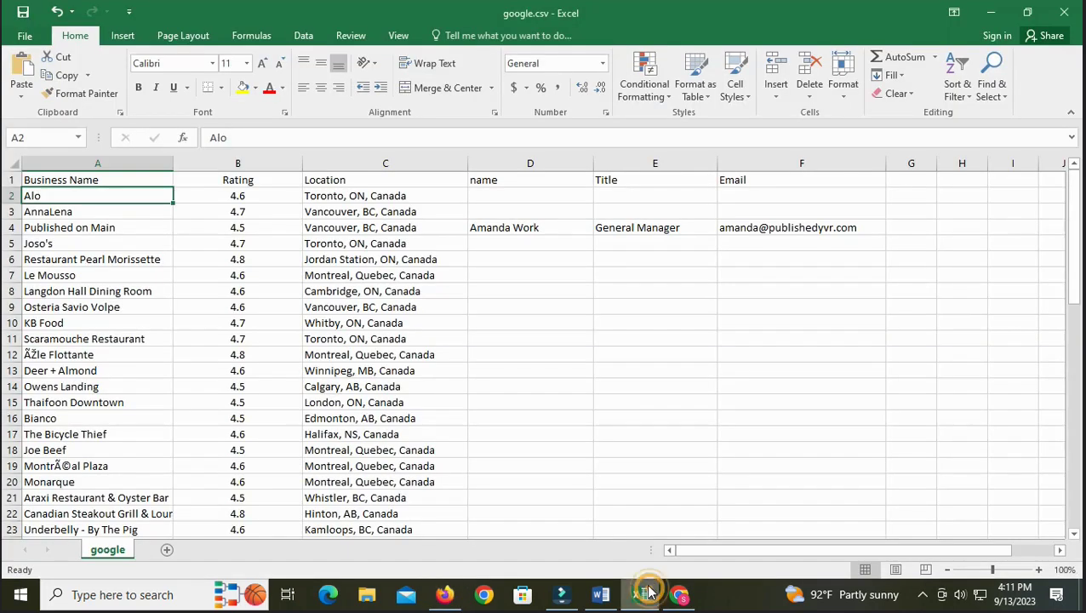
left_click(11, 196)
right_click(17, 196)
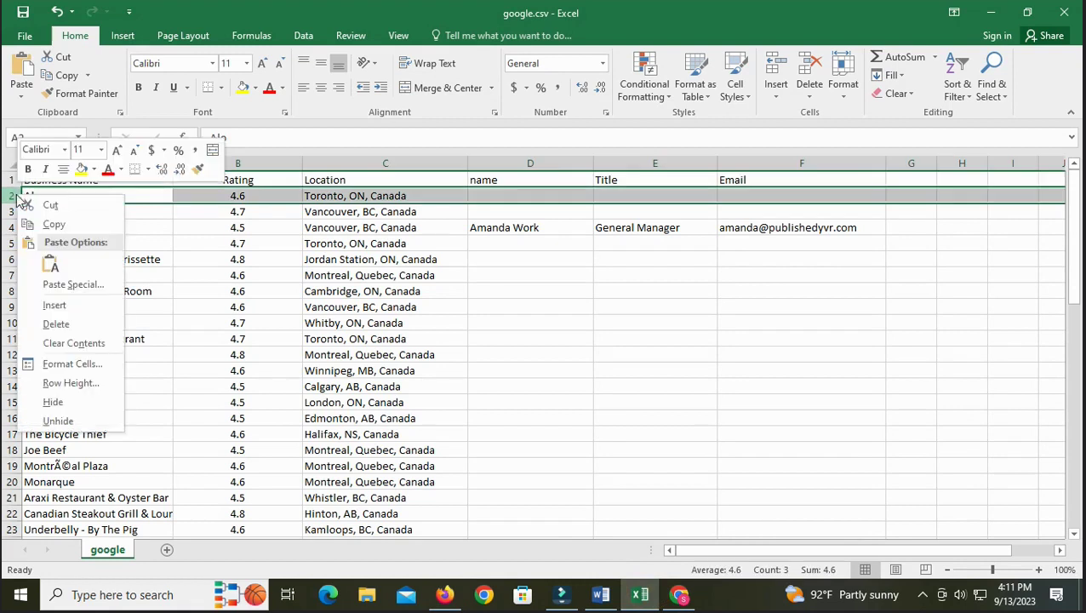
left_click(55, 324)
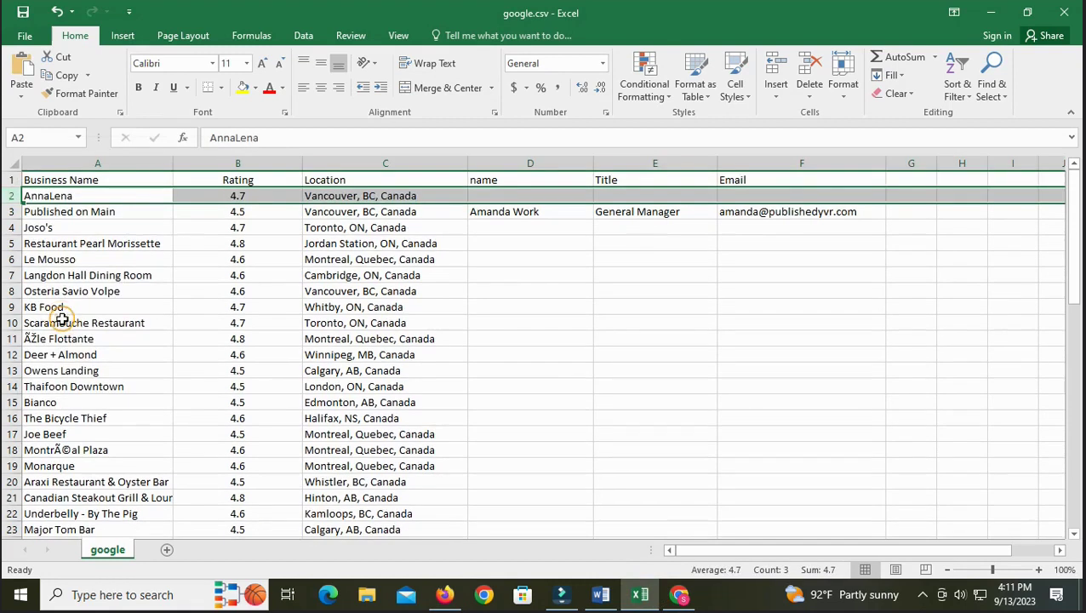
Copy the business name AnnaLena from cell A2
left_click(75, 197)
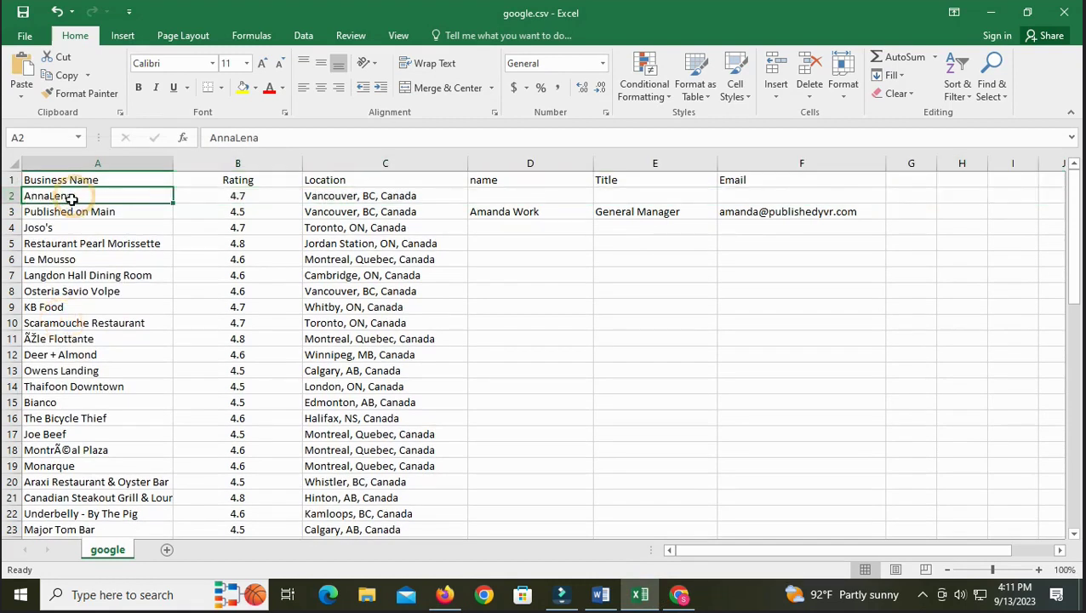
right_click(75, 197)
key("Escape")
key("ctrl+c")
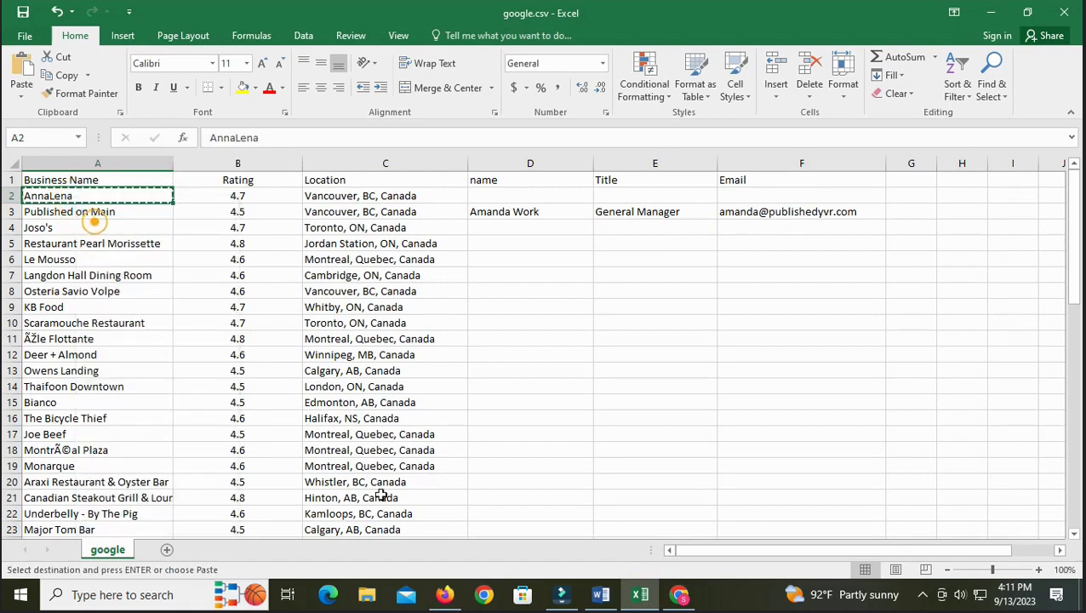
Replace Alo with AnnaLena in Chrome's restaurant toronto Google search, run it and complete the robot check
left_click(683, 597)
left_click(75, 20)
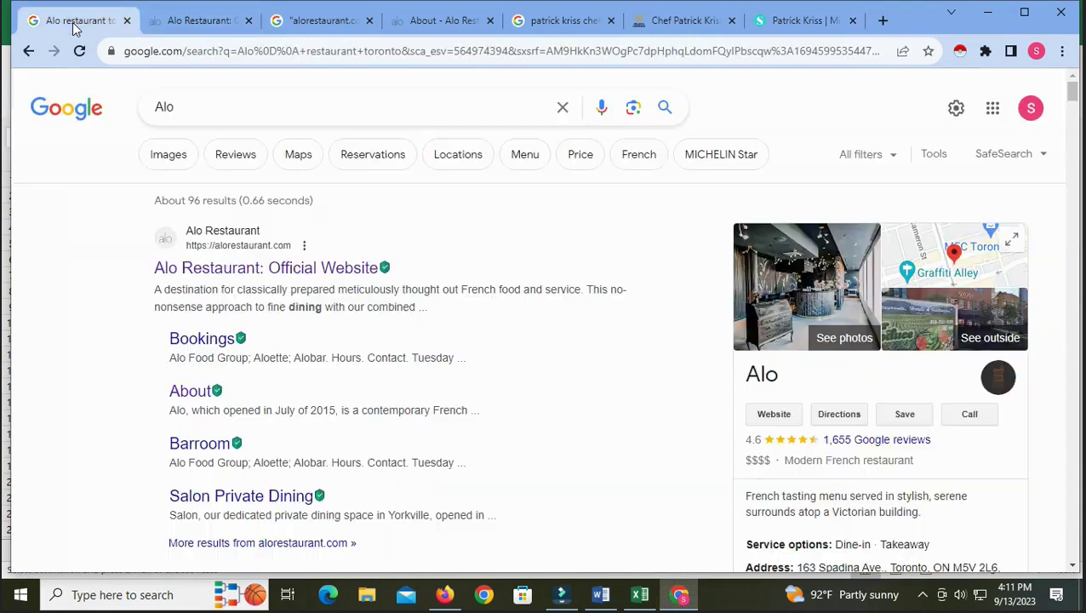
left_click_drag(176, 107, 134, 109)
right_click(161, 107)
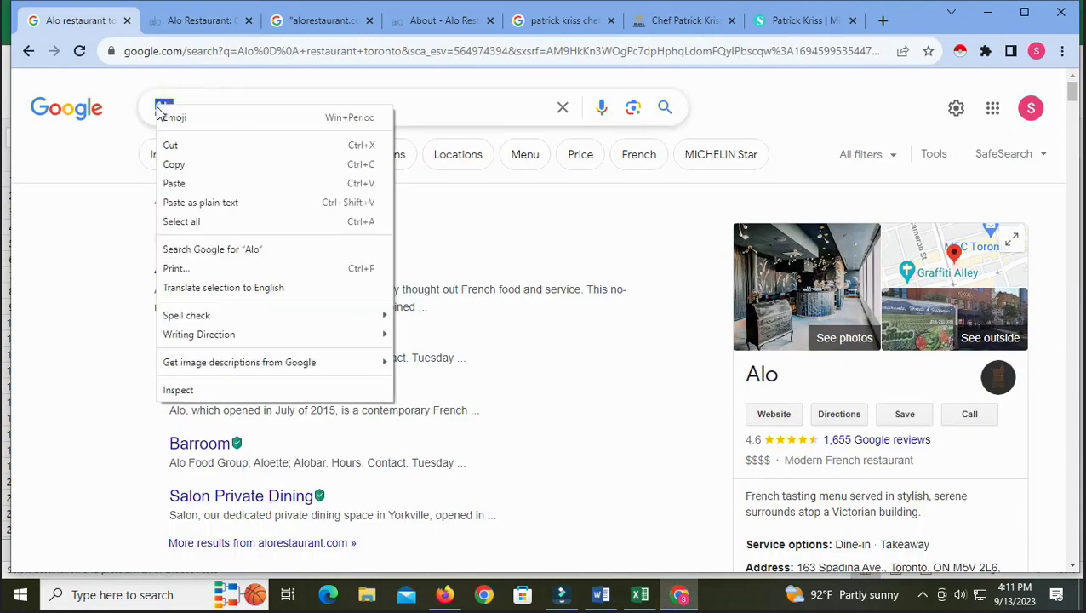
left_click(193, 182)
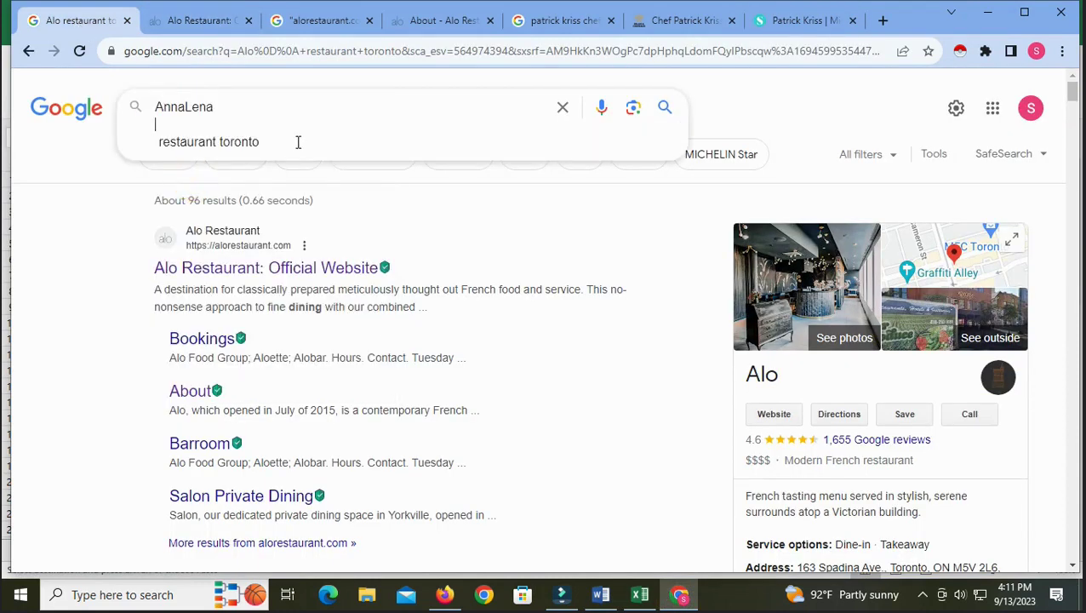
key("Return")
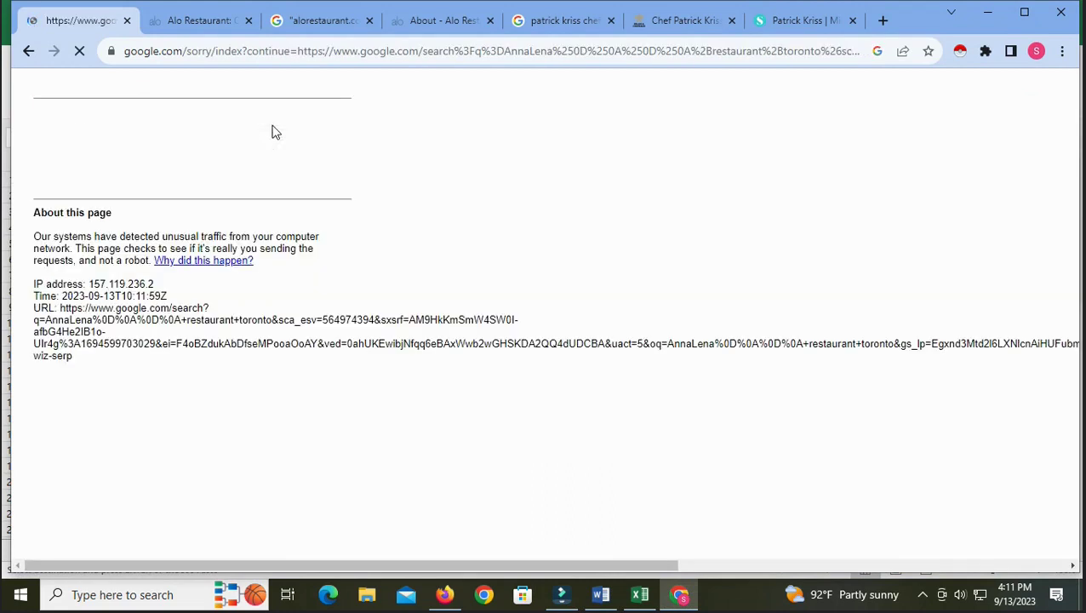
left_click(62, 155)
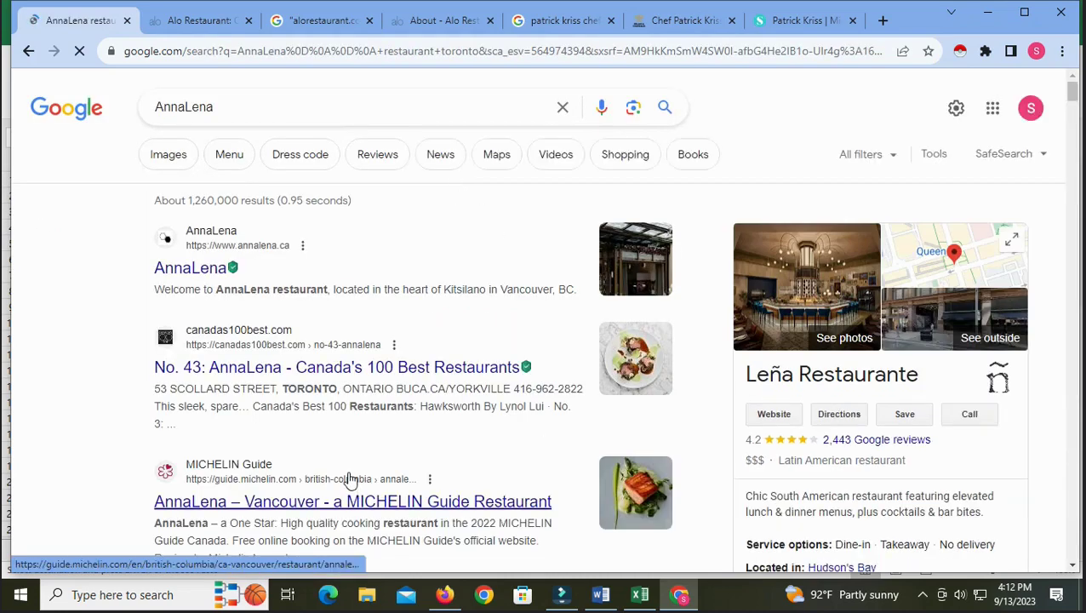
Open the official AnnaLena website from the results in a new tab and follow its Their There link
scroll(350, 478, "down", 3)
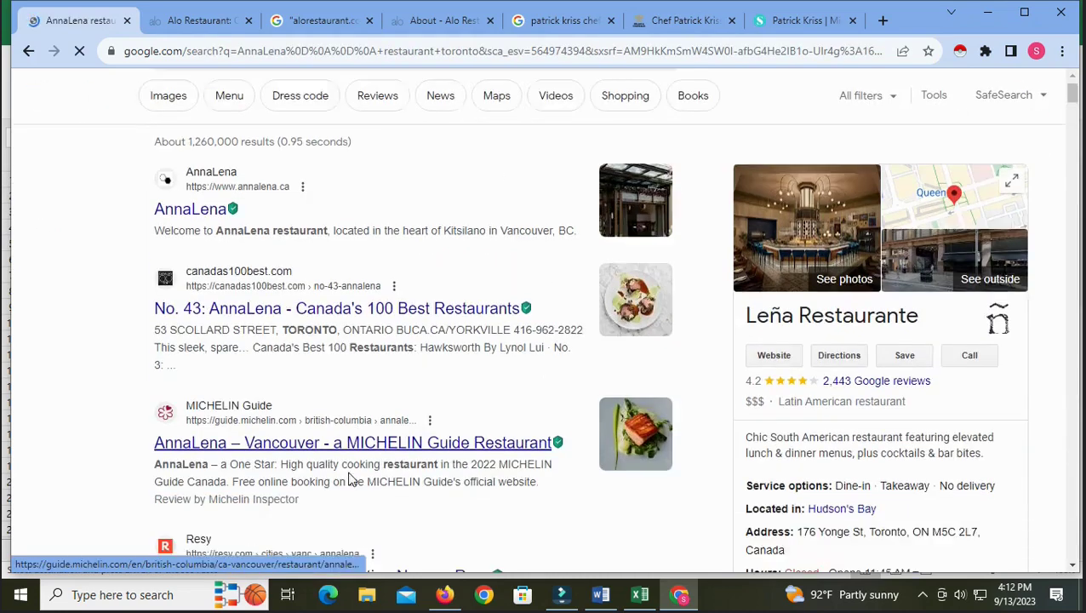
scroll(351, 474, "up", 3)
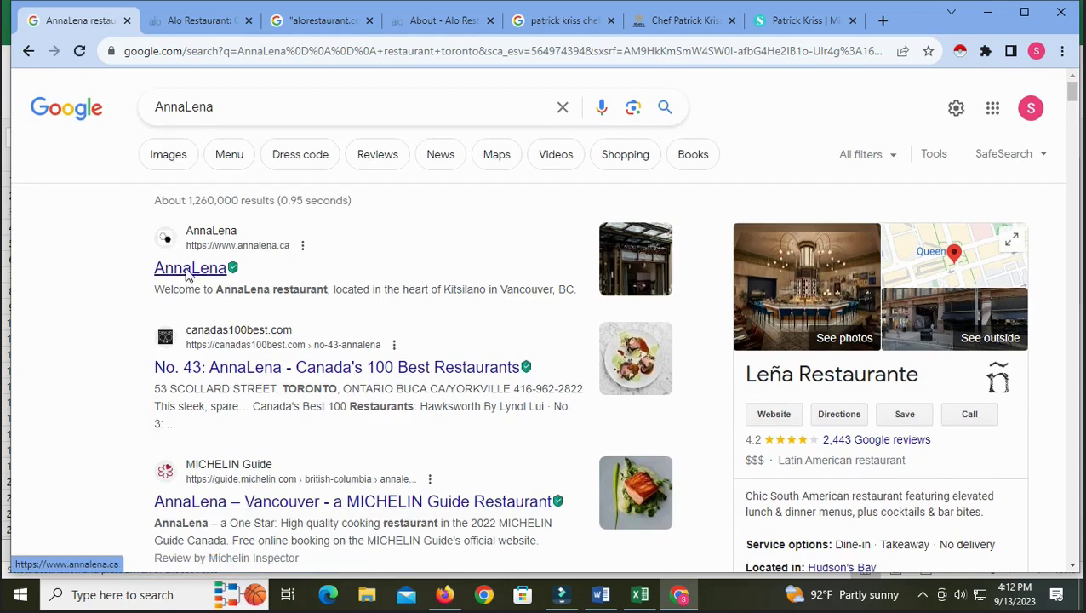
right_click(189, 274)
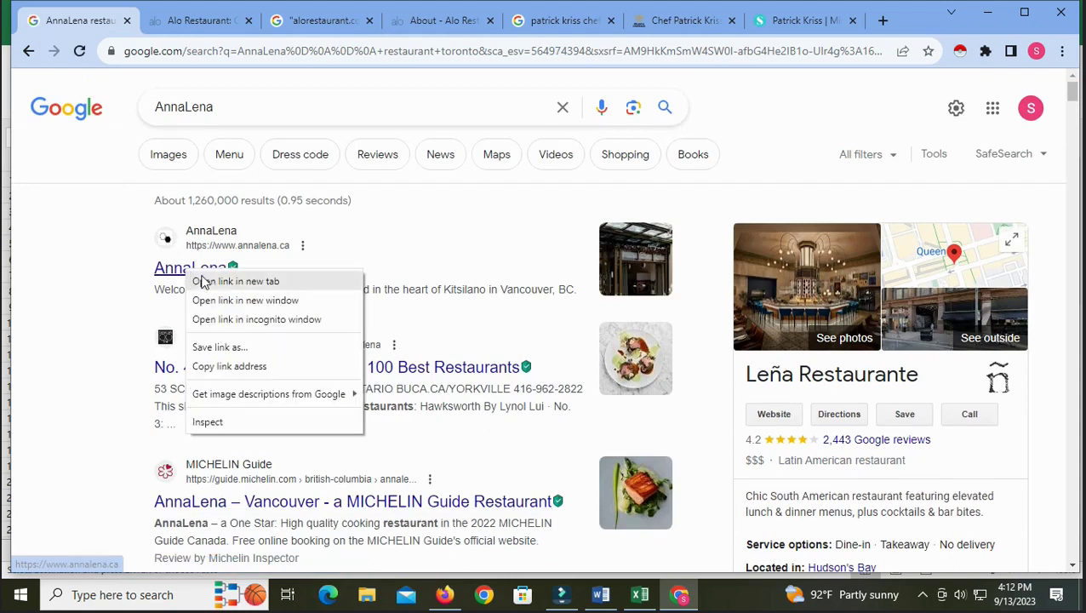
left_click(199, 283)
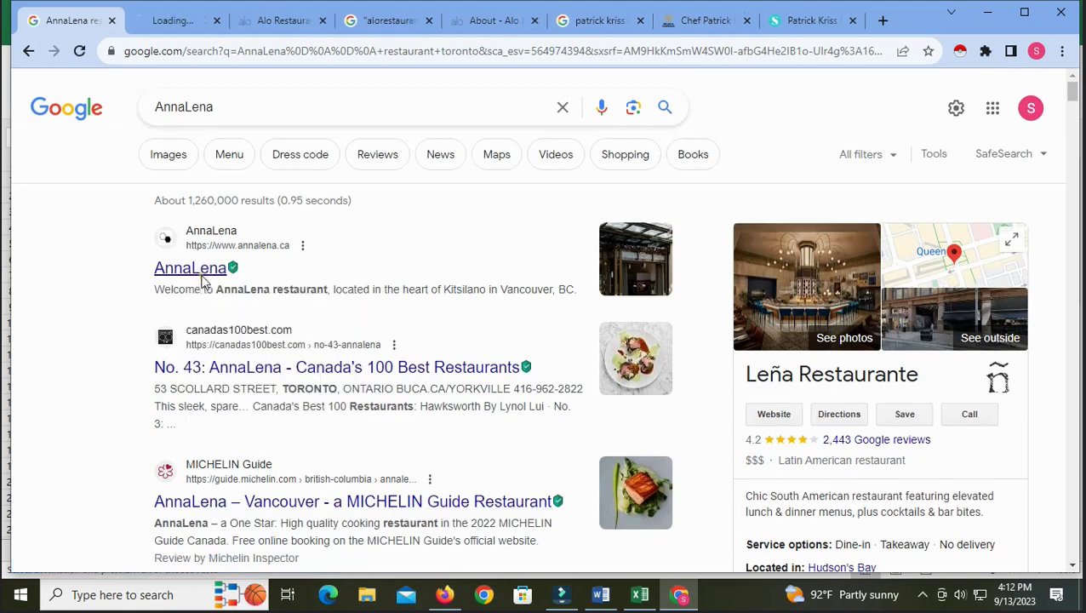
left_click(178, 22)
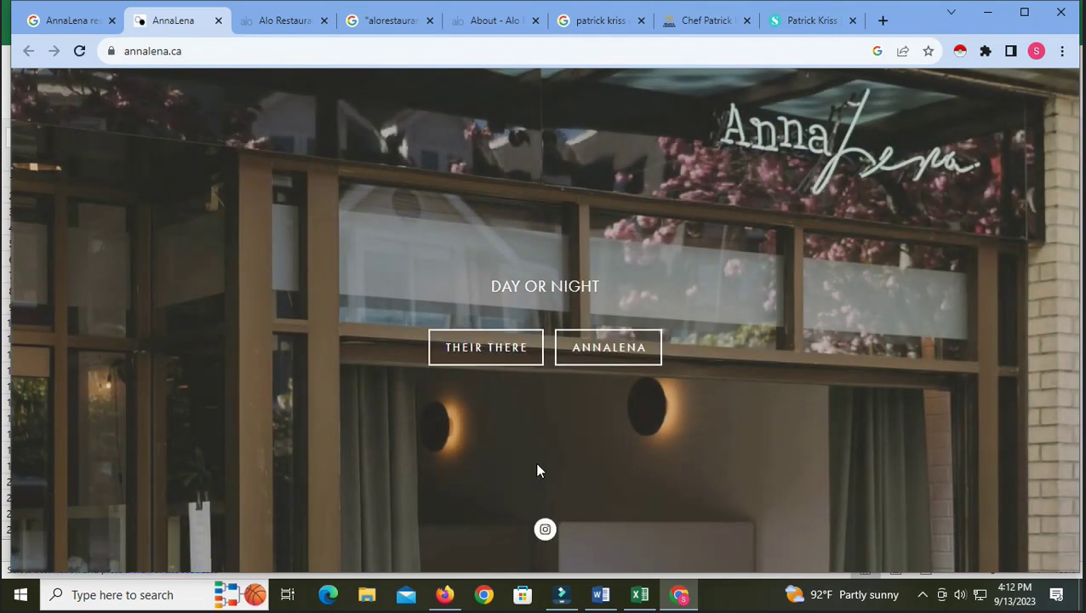
left_click(481, 354)
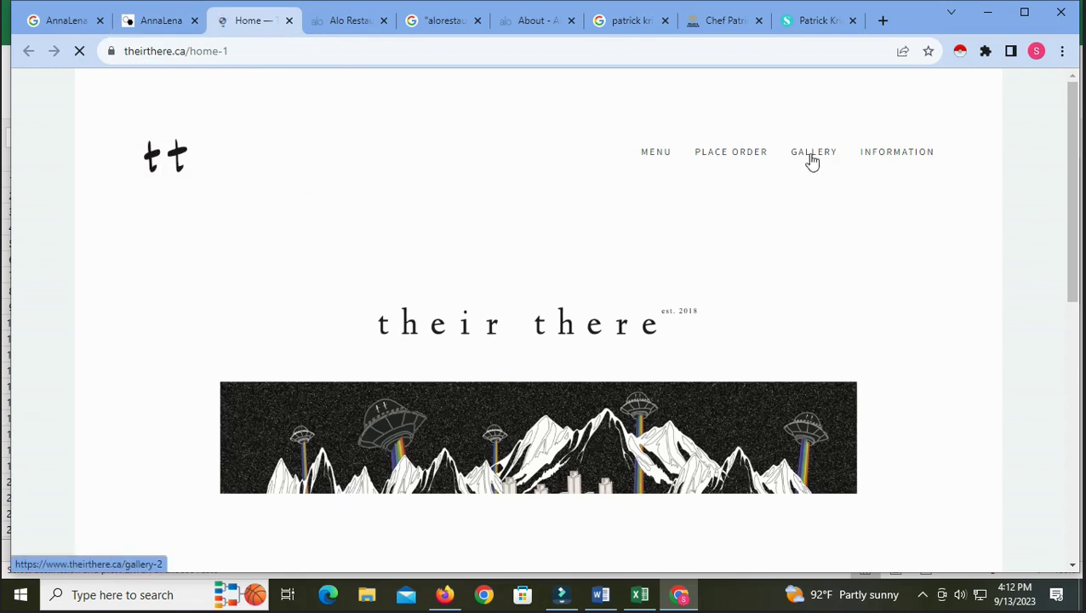
Examine the Their There home page, its information links and its footer for owner and contact details
mouse_move(907, 158)
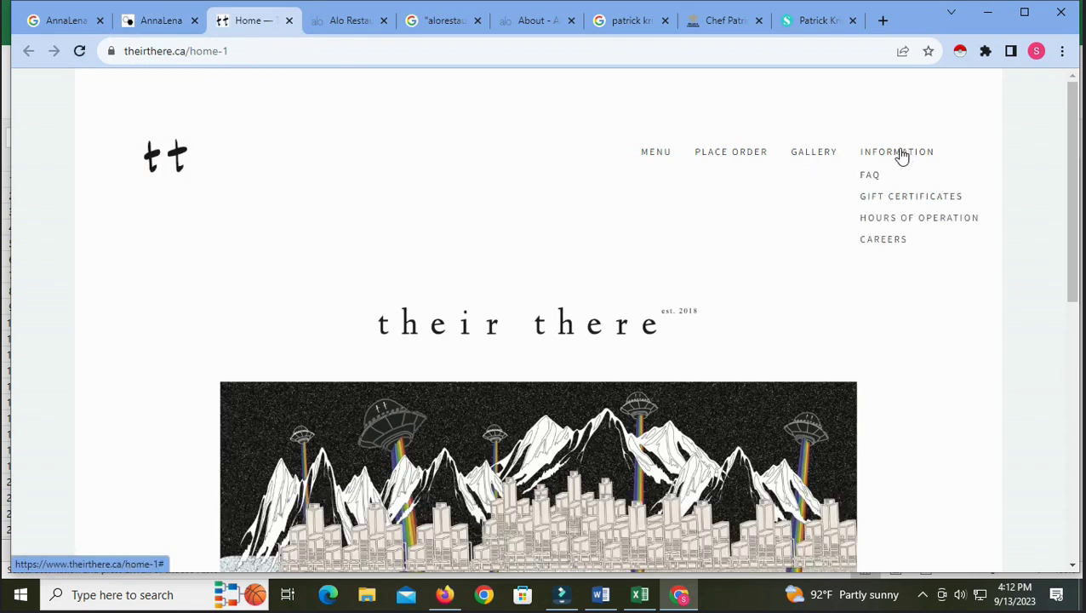
mouse_move(659, 167)
scroll(438, 320, "down", 7)
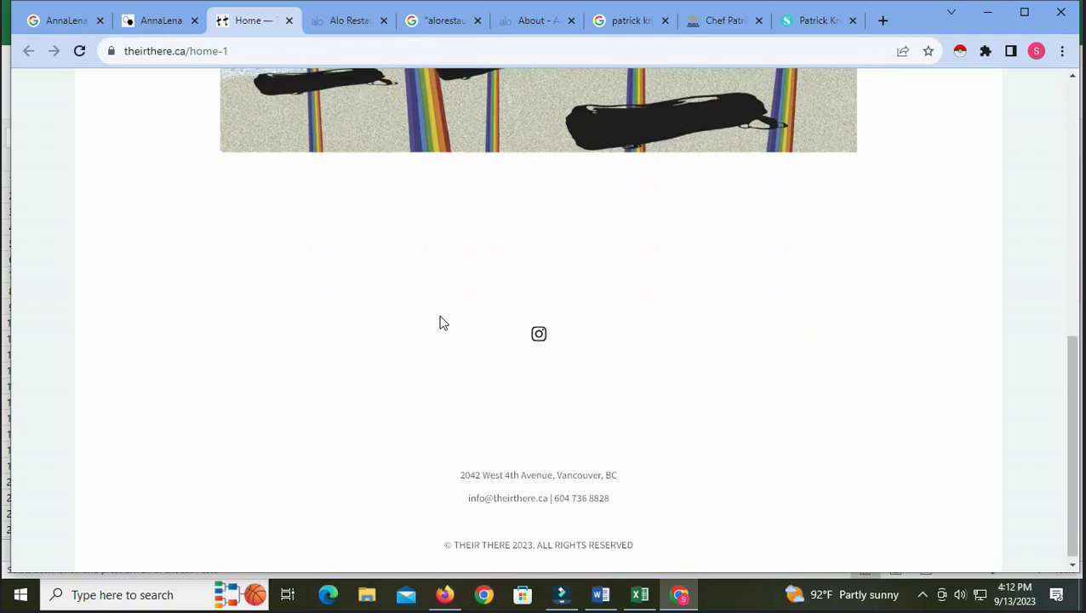
scroll(438, 320, "up", 5)
scroll(438, 320, "up", 3)
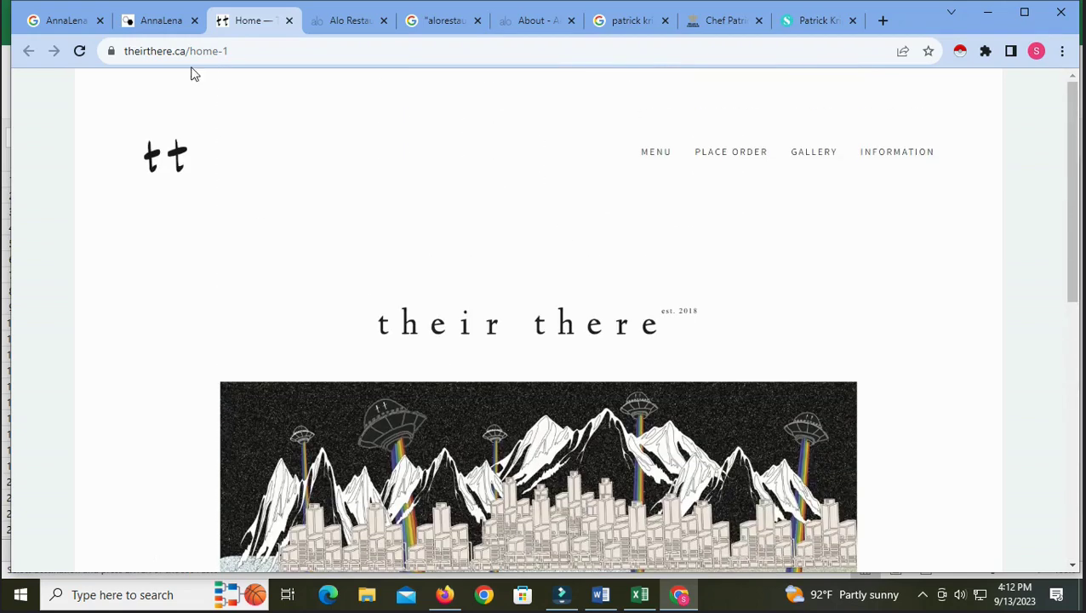
Return to the annalena.ca landing page, enter the AnnaLena site and find the owner's entry on its Team page
left_click(164, 23)
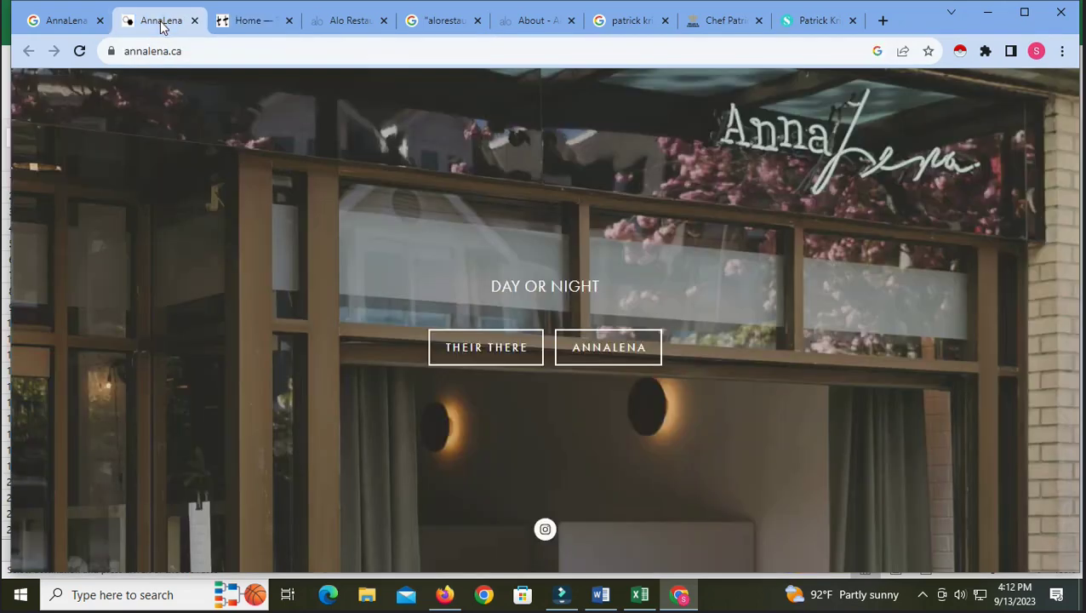
left_click(602, 354)
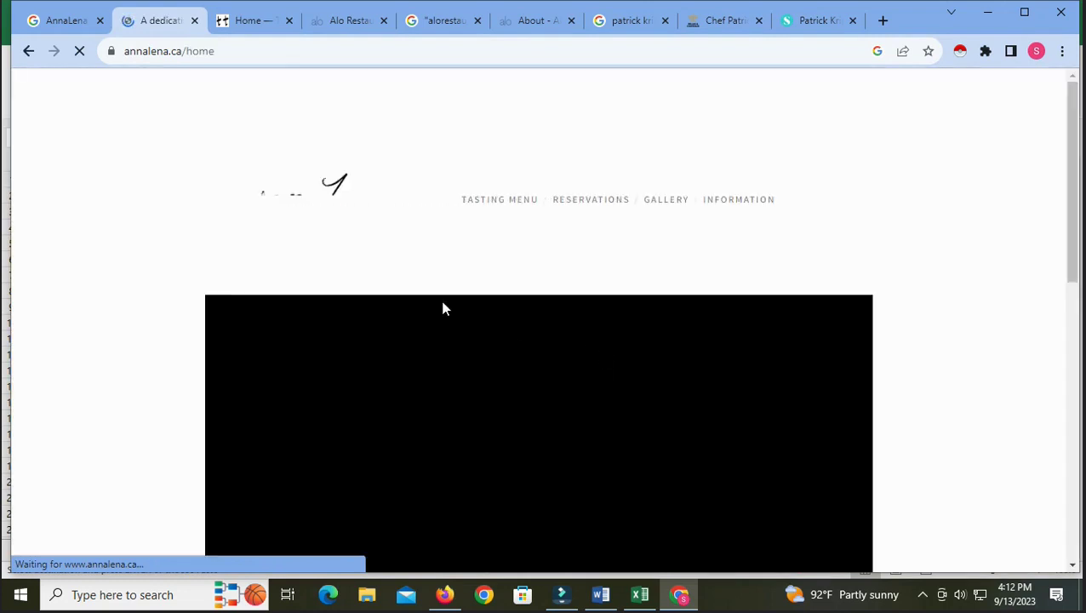
mouse_move(749, 213)
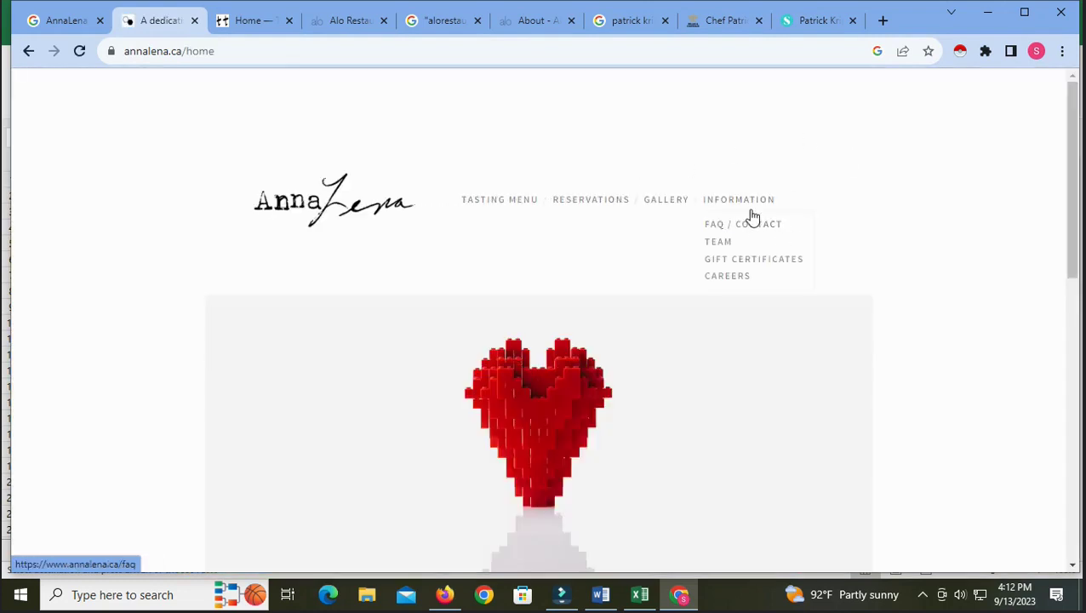
left_click(718, 245)
scroll(720, 251, "down", 5)
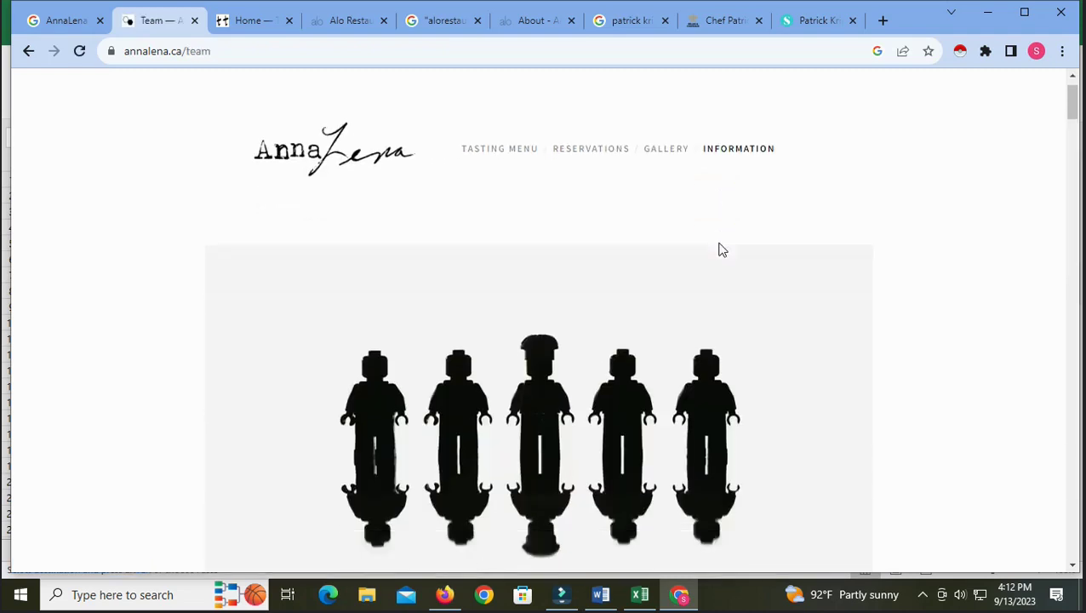
scroll(720, 251, "down", 7)
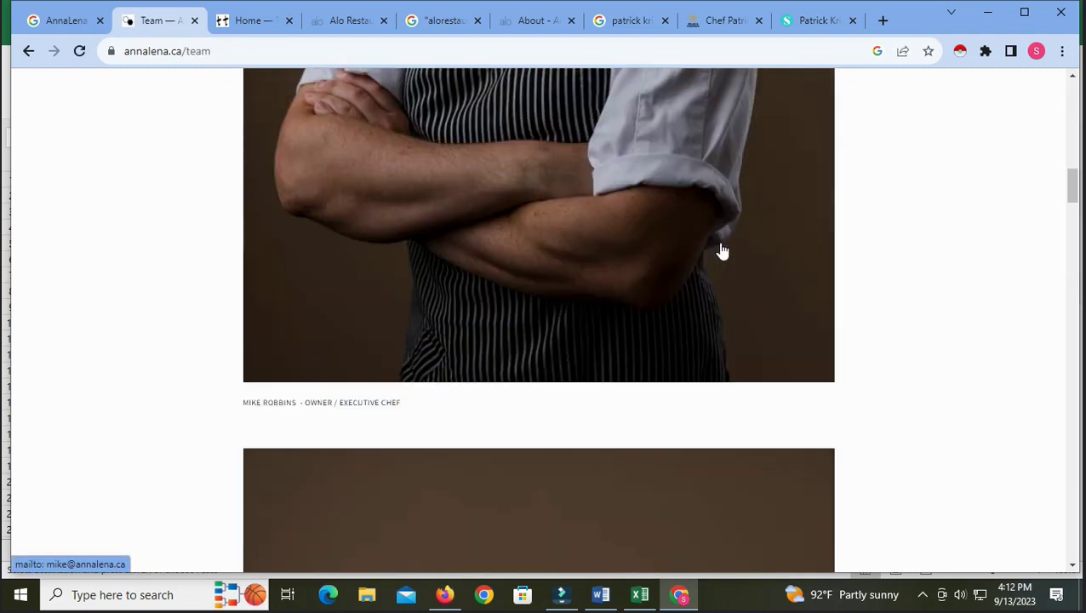
Check the owner photo's e-mail link, dismiss the app chooser and copy the caption with the owner / executive chef's name and title
left_click(317, 347)
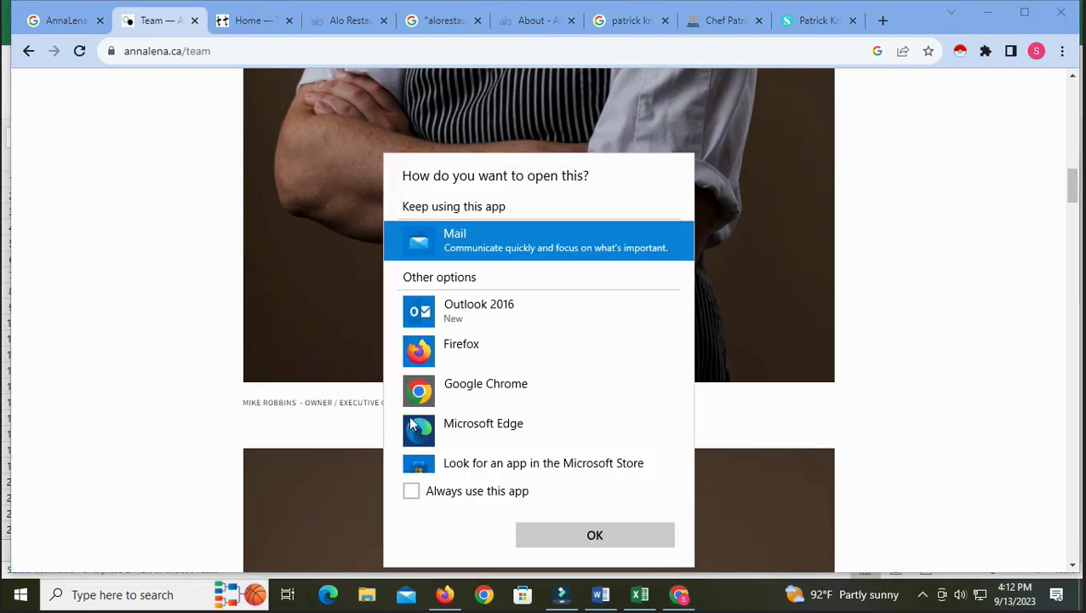
left_click(805, 100)
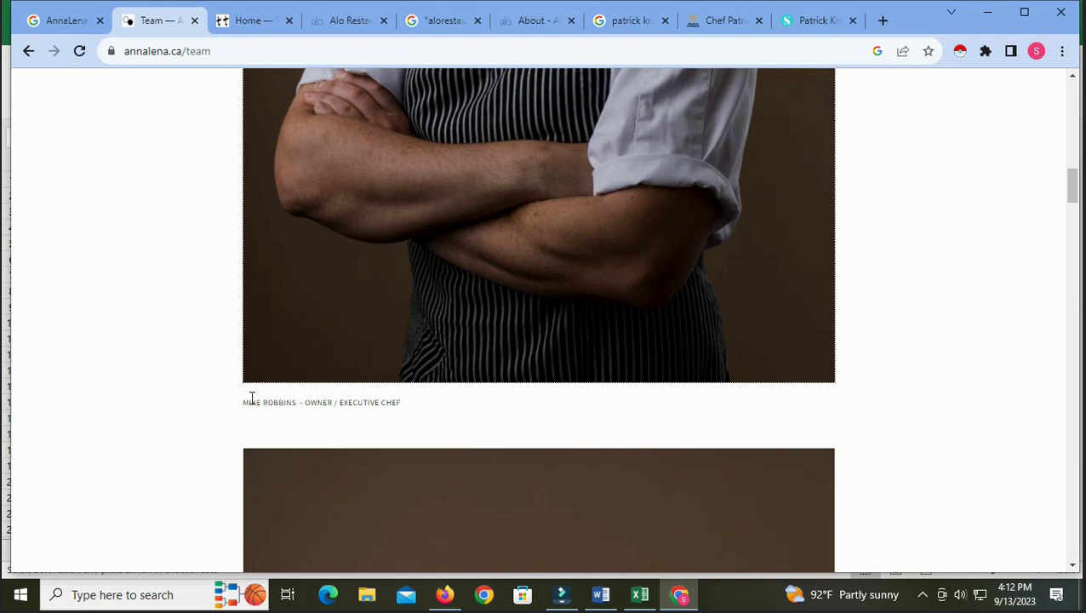
mouse_move(243, 402)
left_mouse_down()
mouse_move(403, 409)
mouse_move(376, 402)
mouse_move(239, 420)
left_mouse_up()
left_click(434, 407)
right_click(298, 401)
left_click(332, 415)
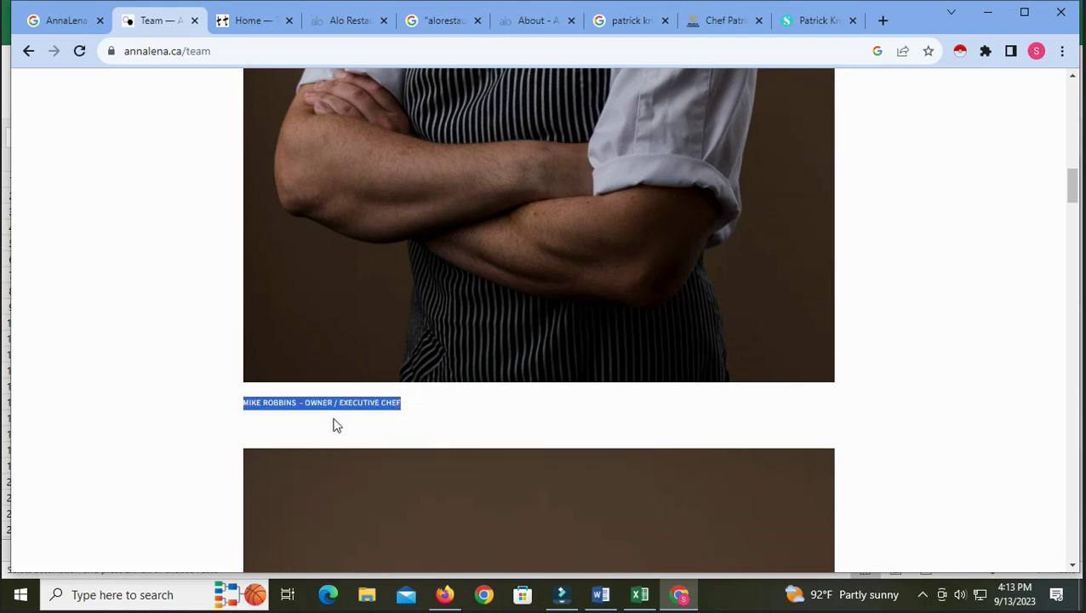
In the earlier chef email address Google search, replace the previous chef's name with the copied name and title and run it
left_click(441, 25)
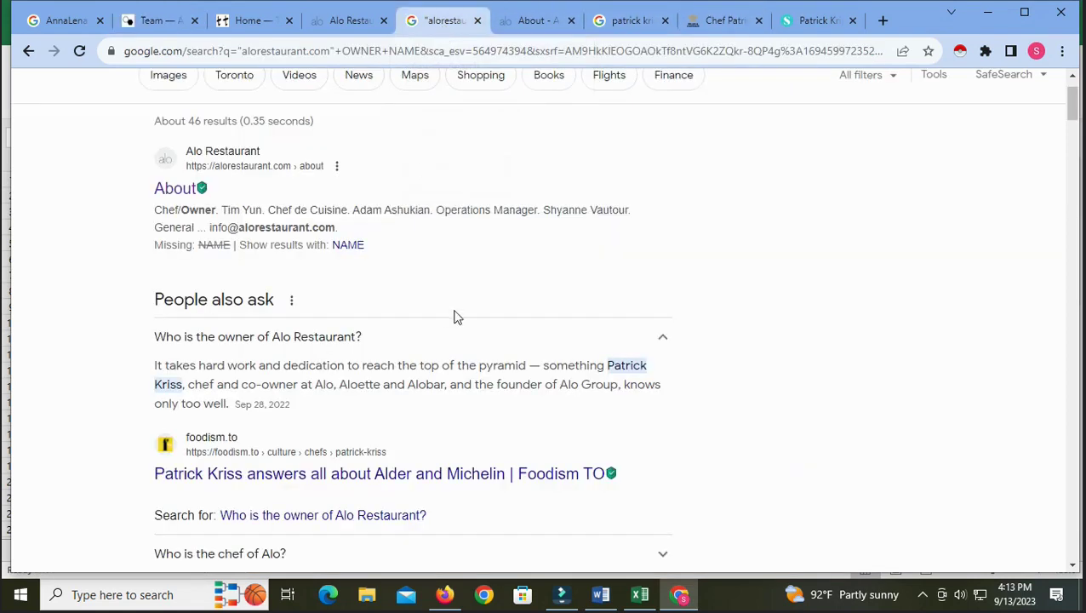
scroll(454, 316, "up", 1)
left_click(536, 20)
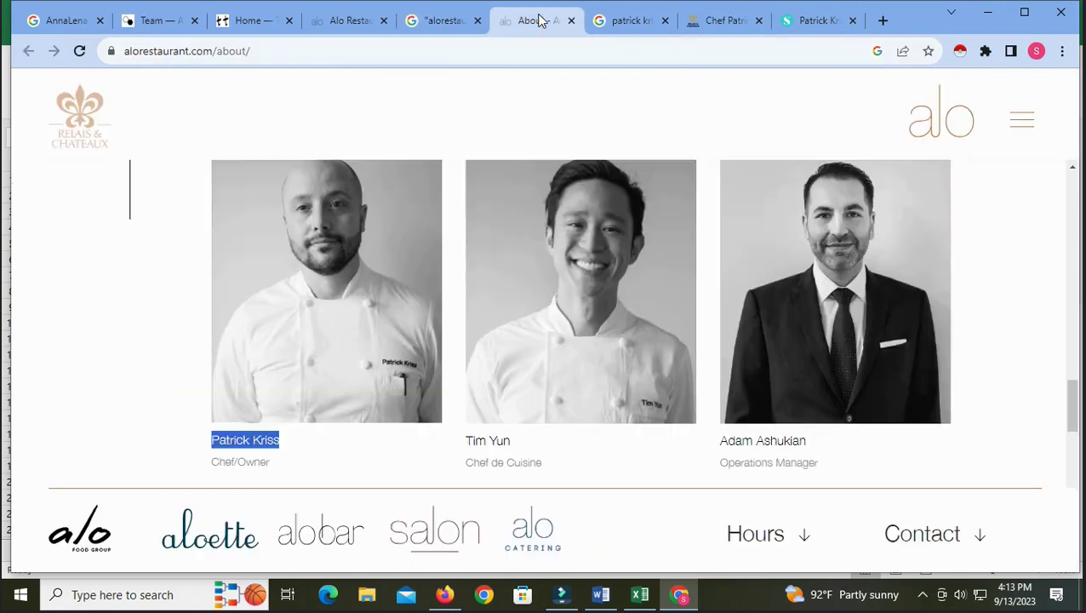
left_click(631, 20)
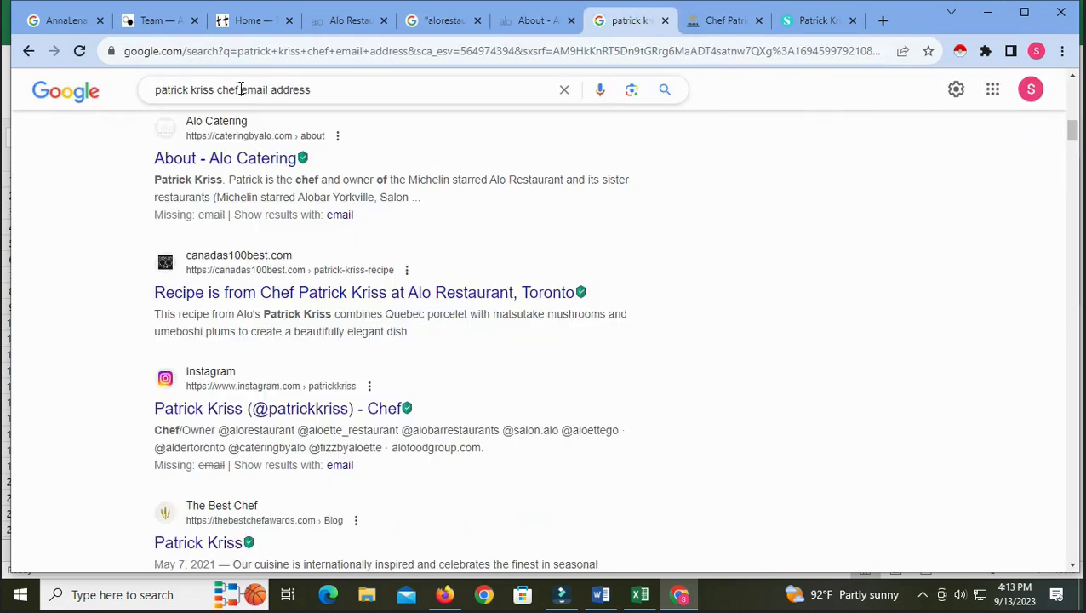
left_click_drag(241, 89, 152, 92)
right_click(182, 90)
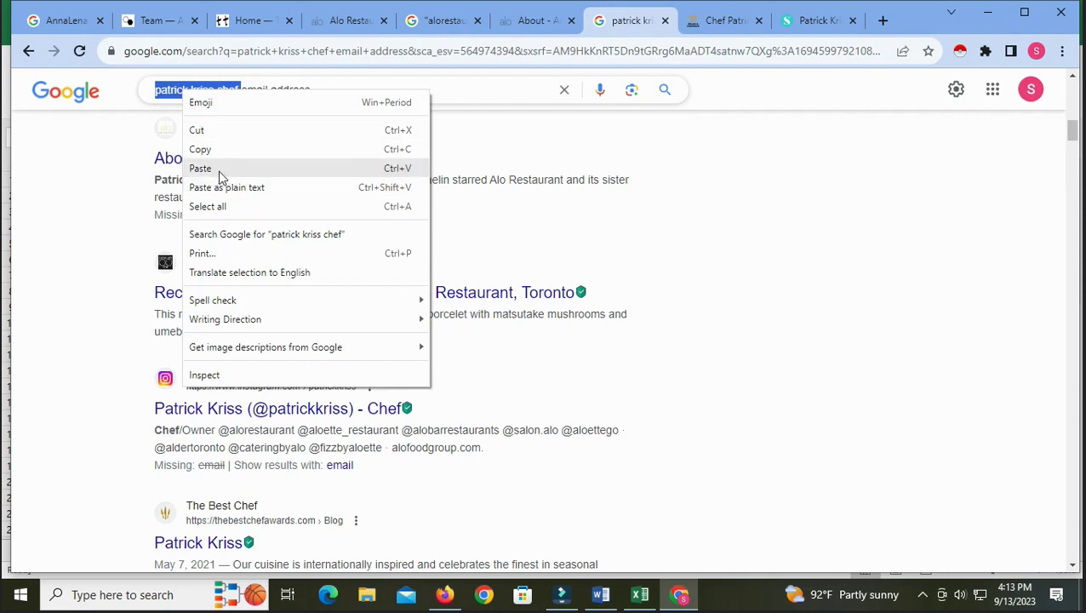
left_click(218, 170)
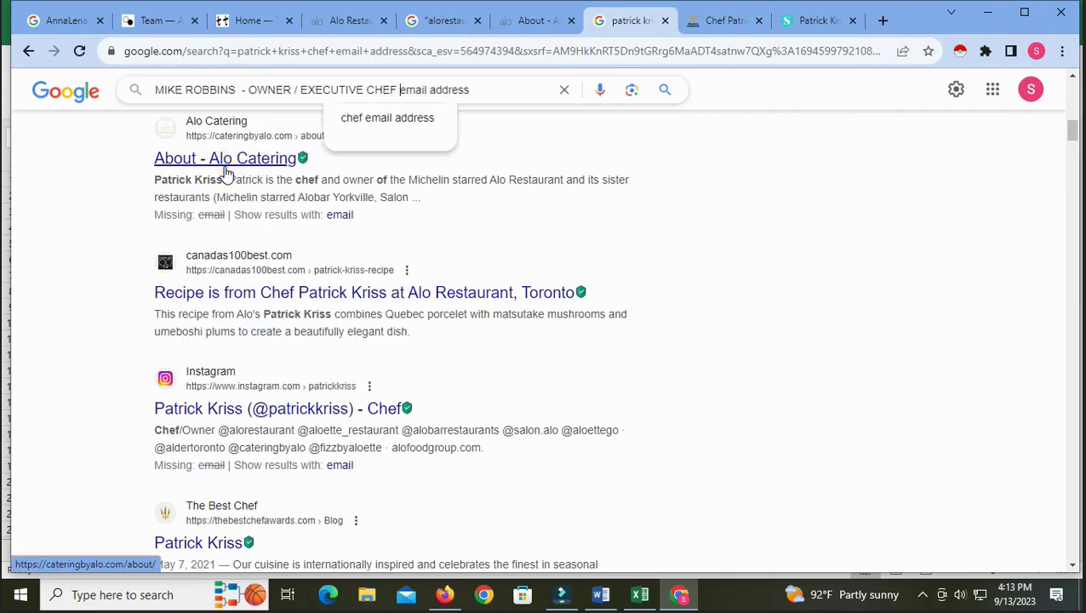
key("Return")
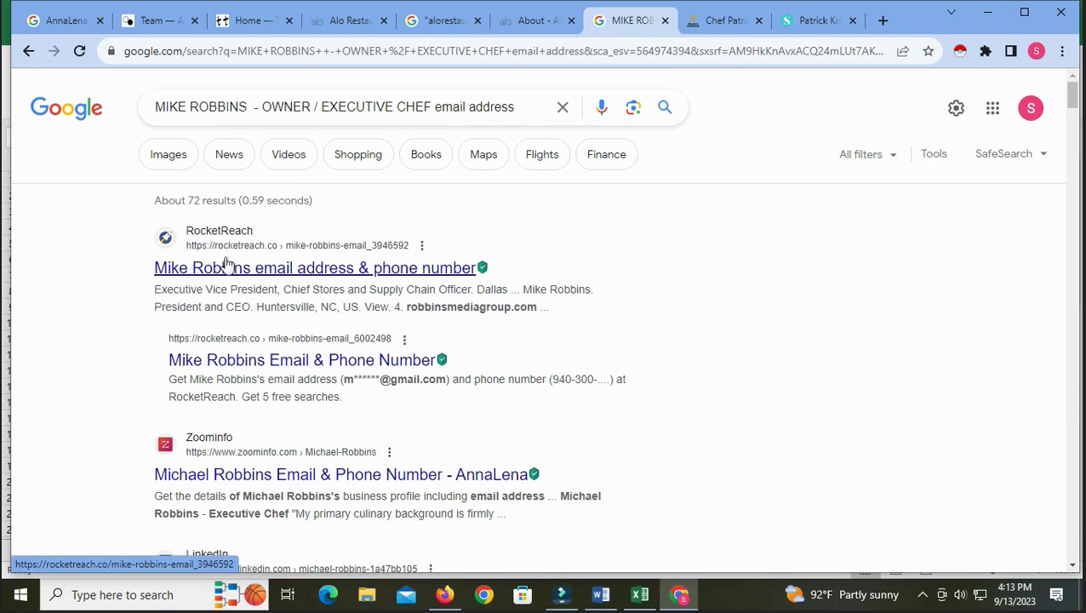
Review the search results for the owner's e-mail, open the Radaris result in a new tab and clear the Memory Saver prompt
scroll(354, 448, "down", 2)
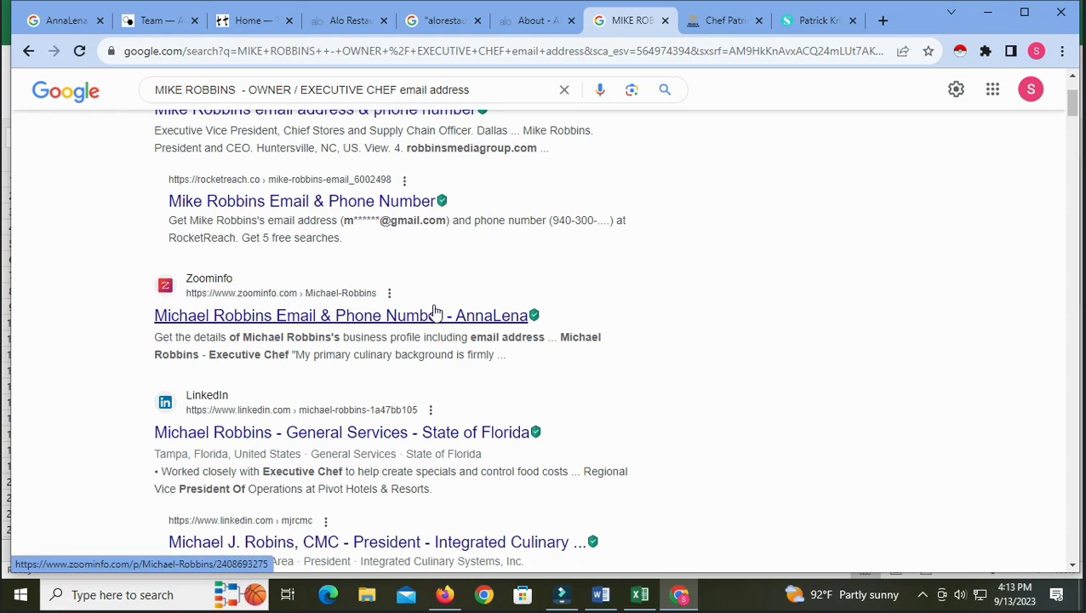
scroll(471, 387, "down", 3)
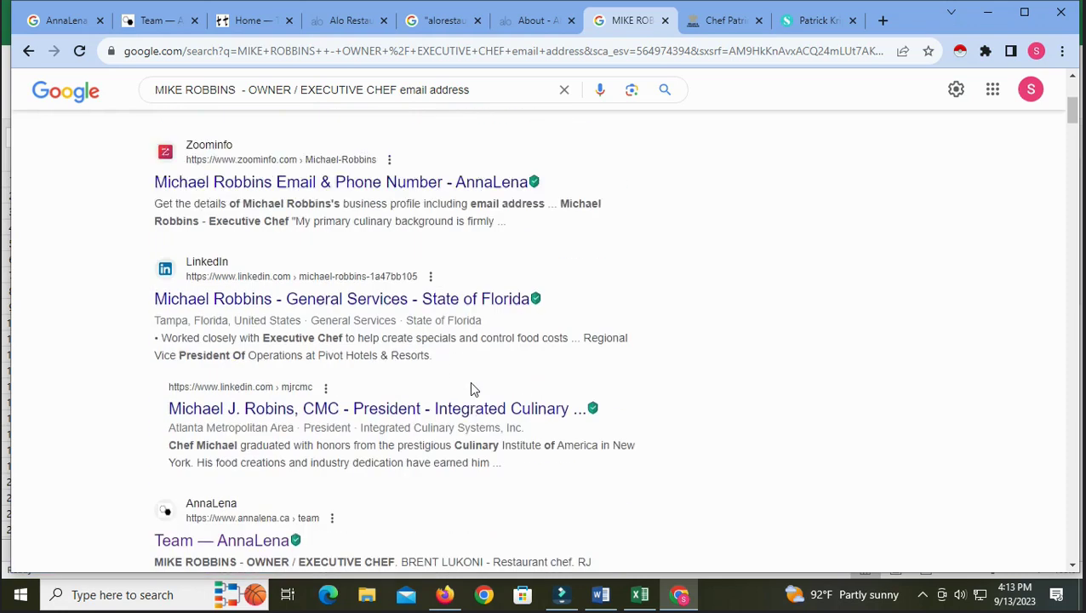
scroll(473, 391, "down", 3)
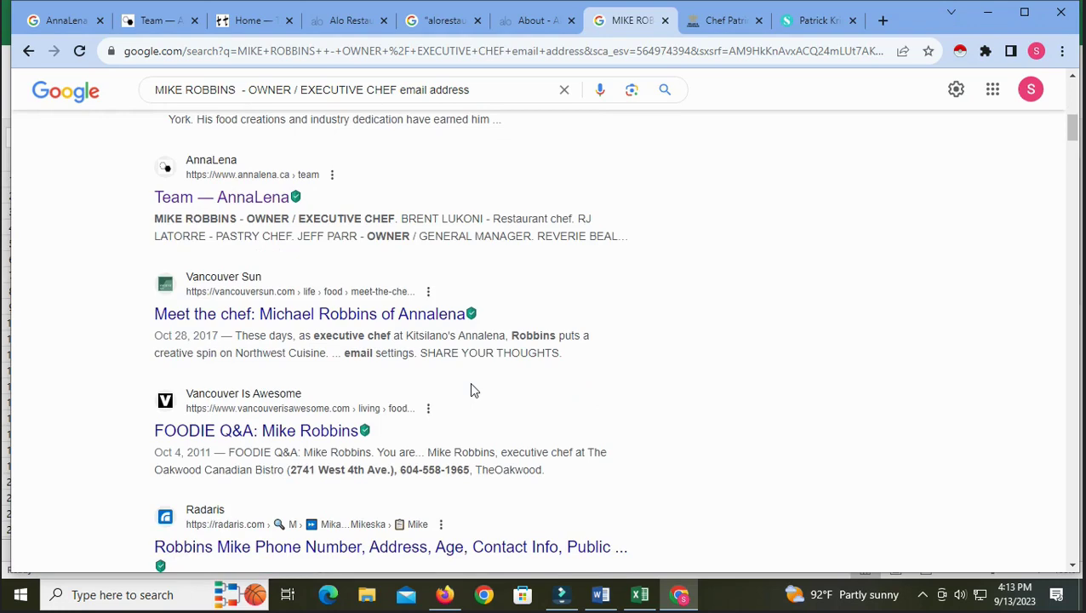
scroll(515, 442, "down", 3)
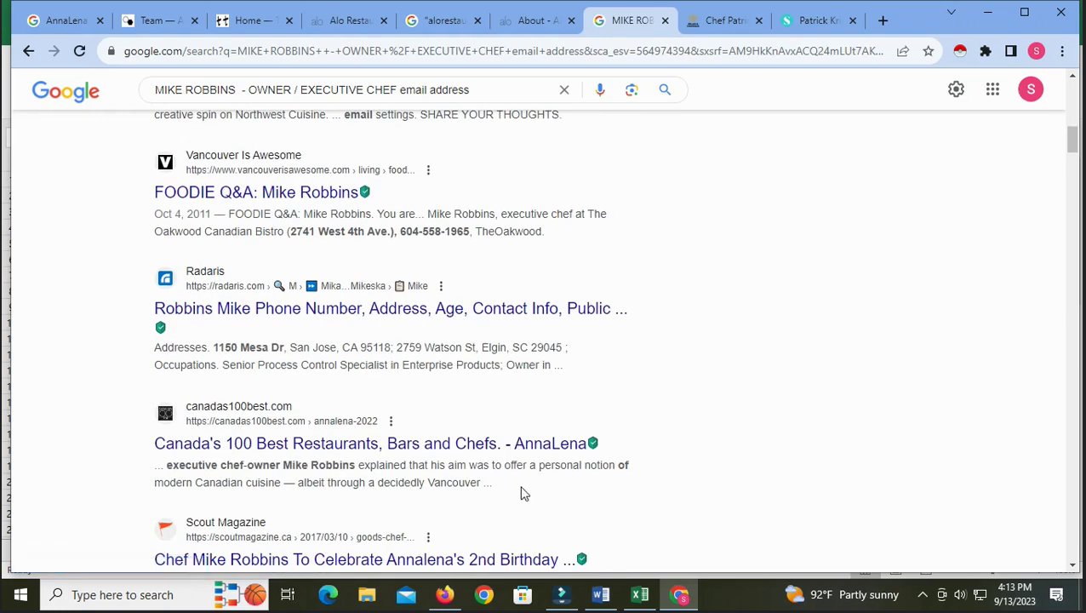
scroll(522, 492, "up", 4)
scroll(524, 494, "down", 3)
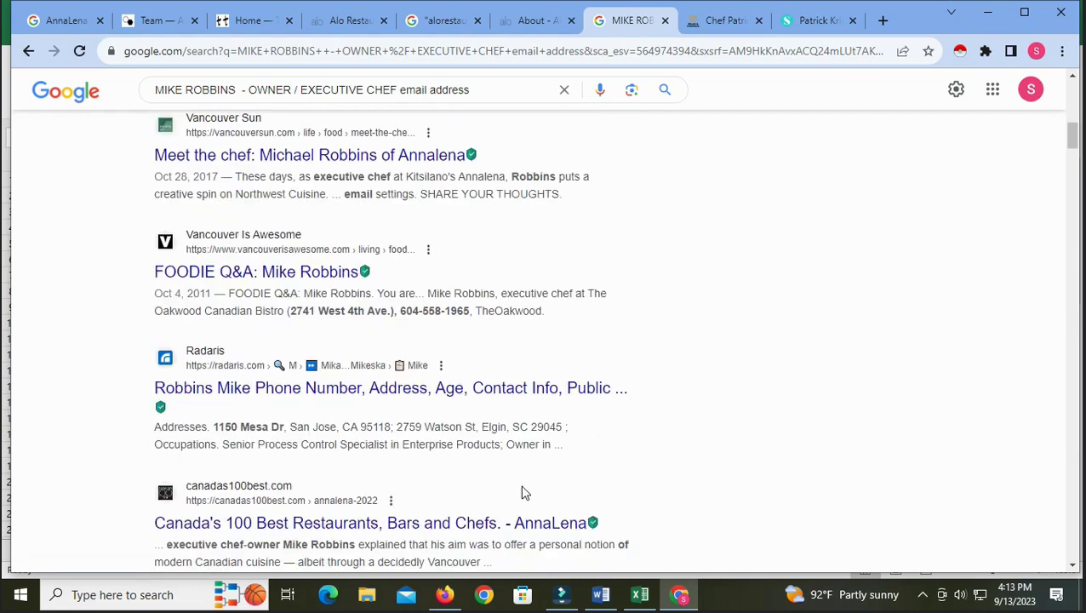
right_click(354, 398)
left_click(387, 411)
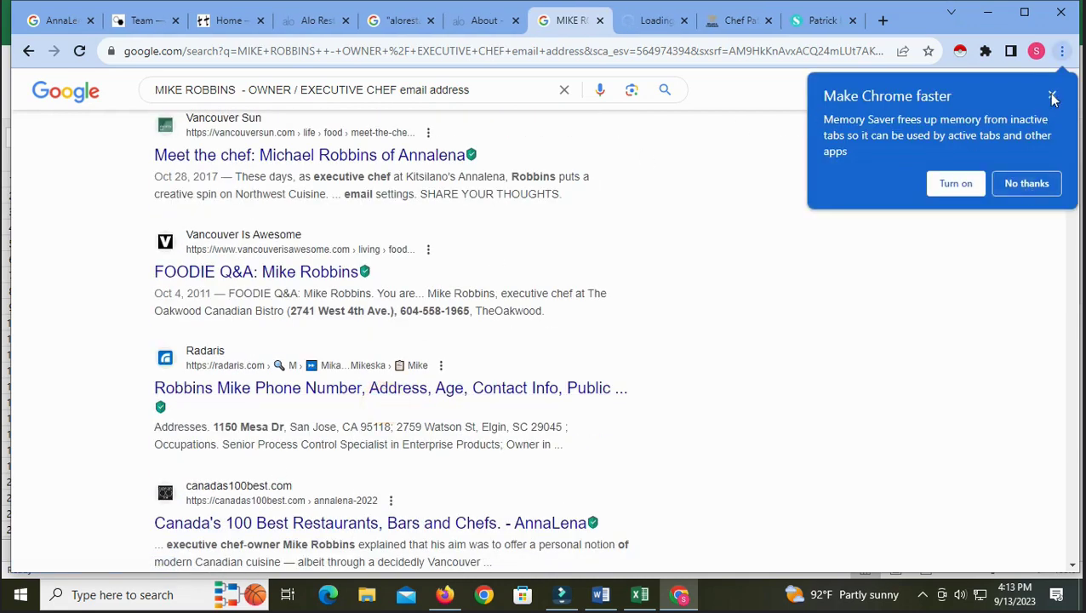
left_click(953, 183)
left_click(660, 21)
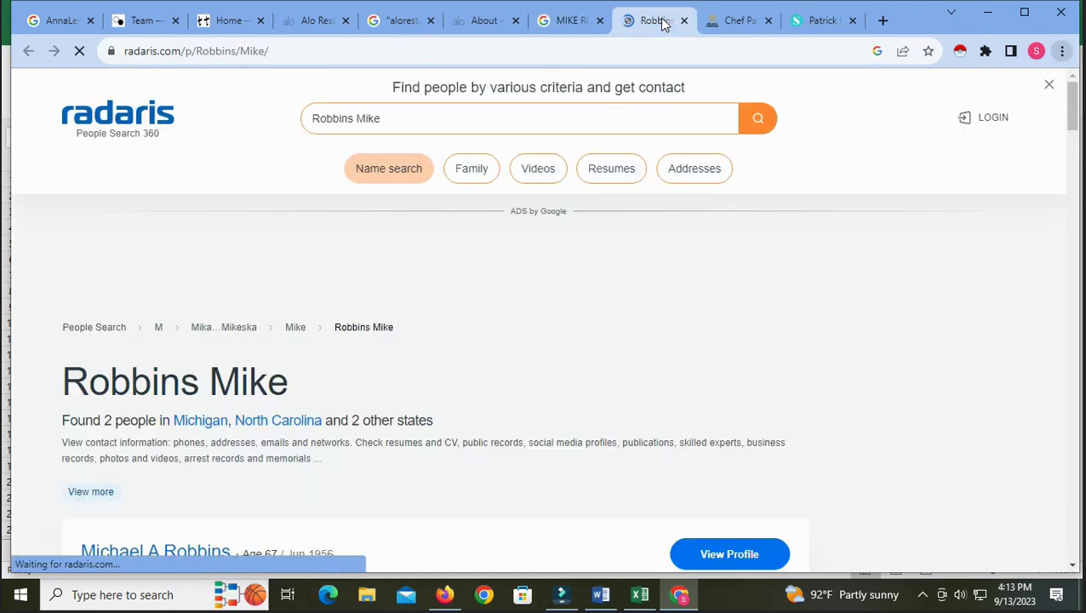
Examine the Radaris people listings, map and public records for a match with the AnnaLena owner
scroll(446, 446, "down", 2)
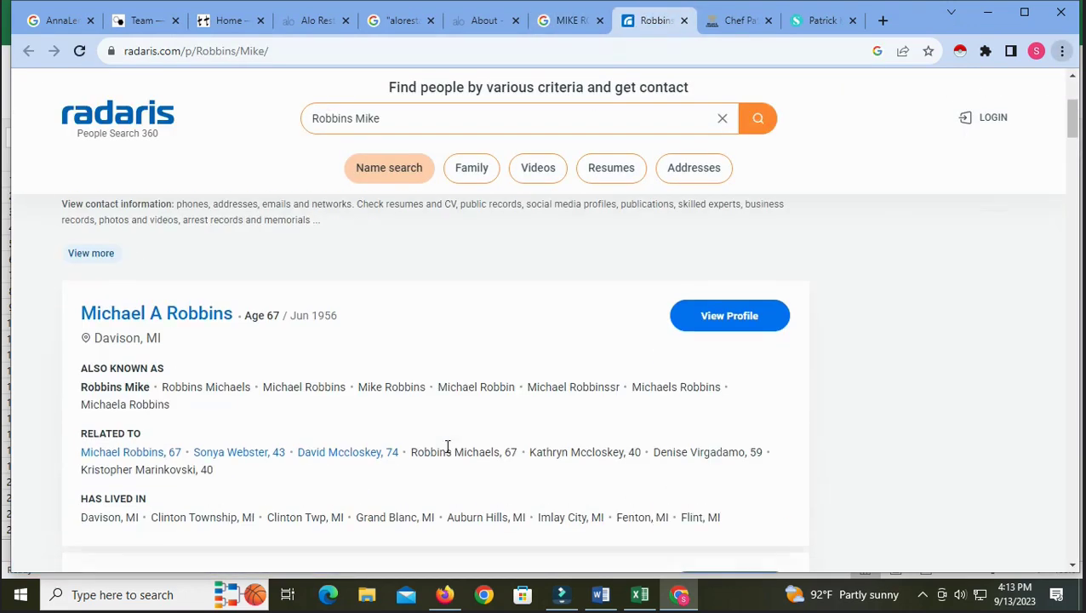
scroll(447, 452, "down", 10)
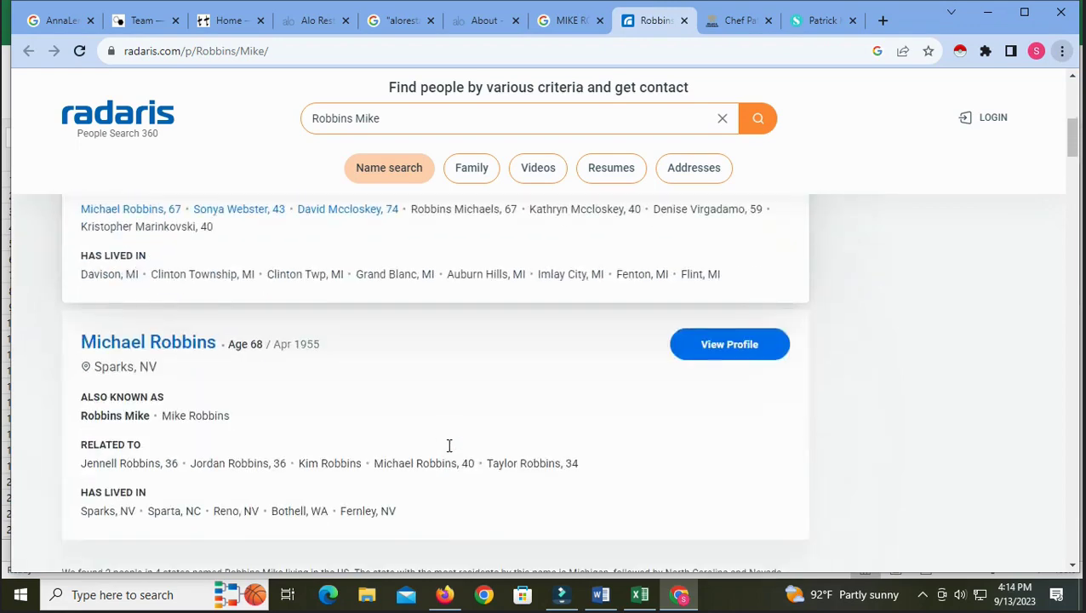
scroll(448, 451, "up", 4)
scroll(450, 452, "down", 15)
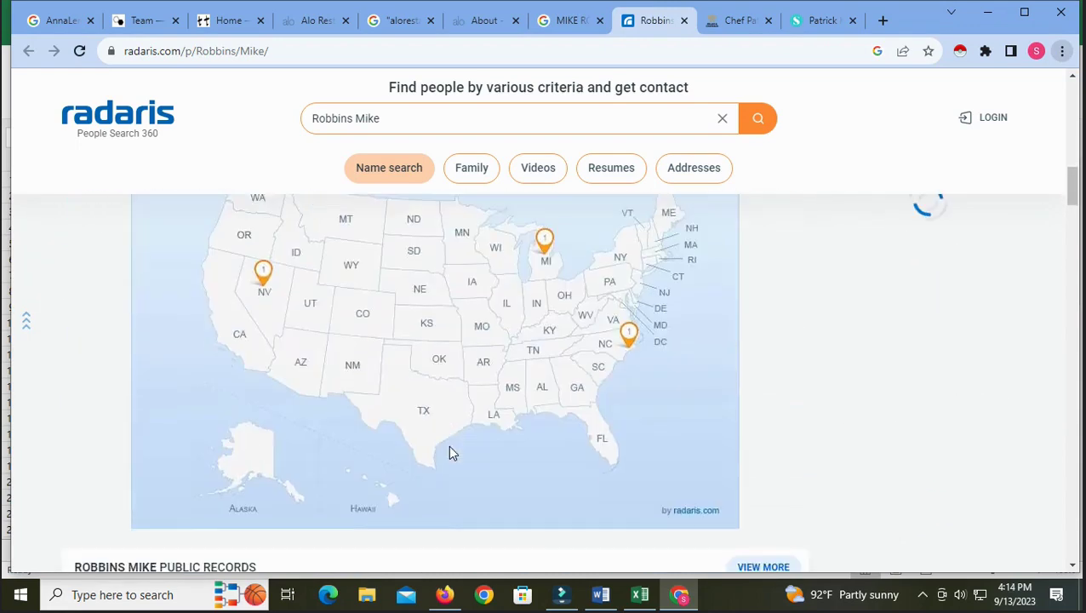
scroll(448, 453, "up", 4)
scroll(451, 453, "down", 8)
scroll(455, 457, "down", 12)
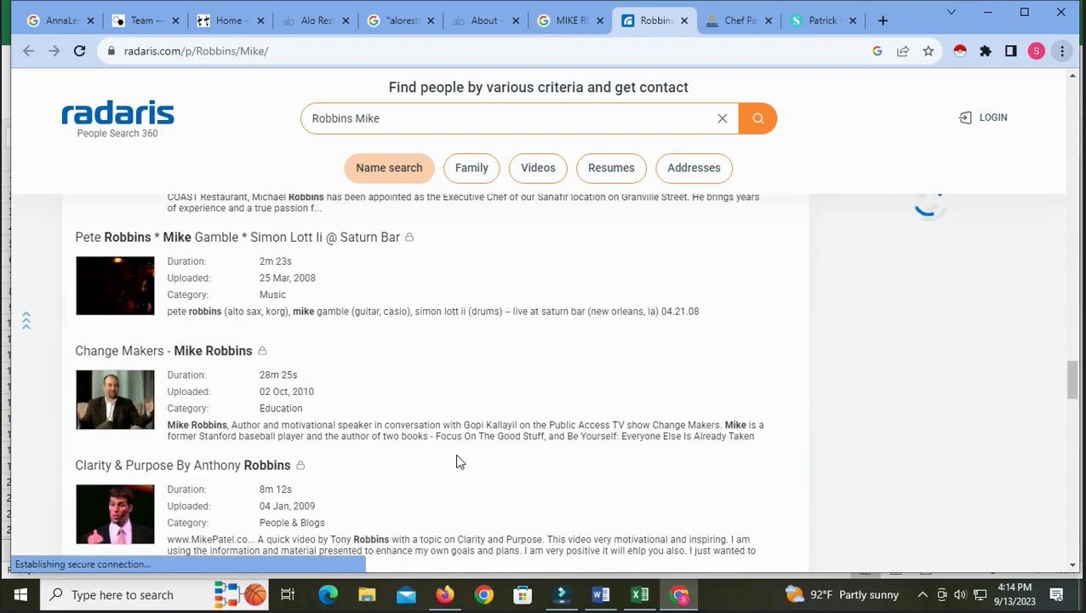
scroll(457, 462, "up", 8)
scroll(457, 464, "up", 15)
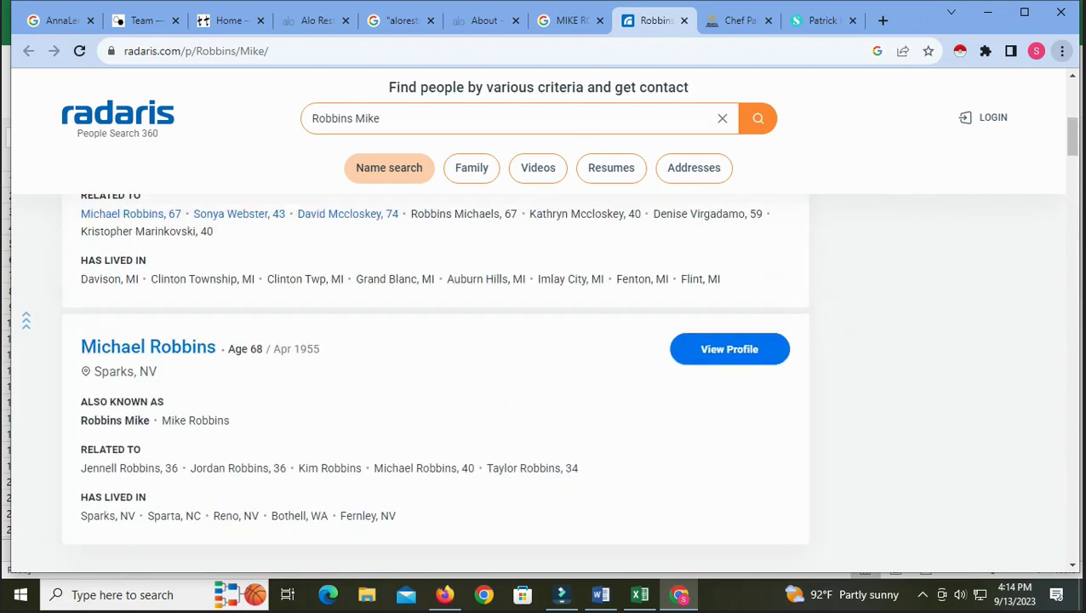
Close the Radaris tab, the two previous chef's profile tabs and the Alo About tab, keeping the owner's email search open
left_click(572, 21)
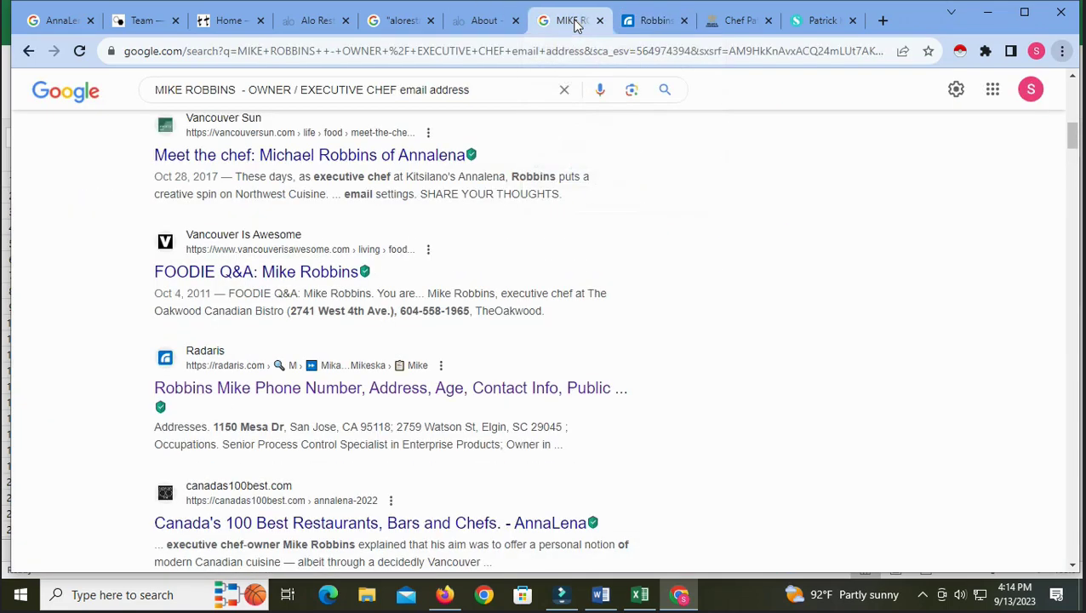
scroll(438, 309, "up", 10)
left_click(640, 23)
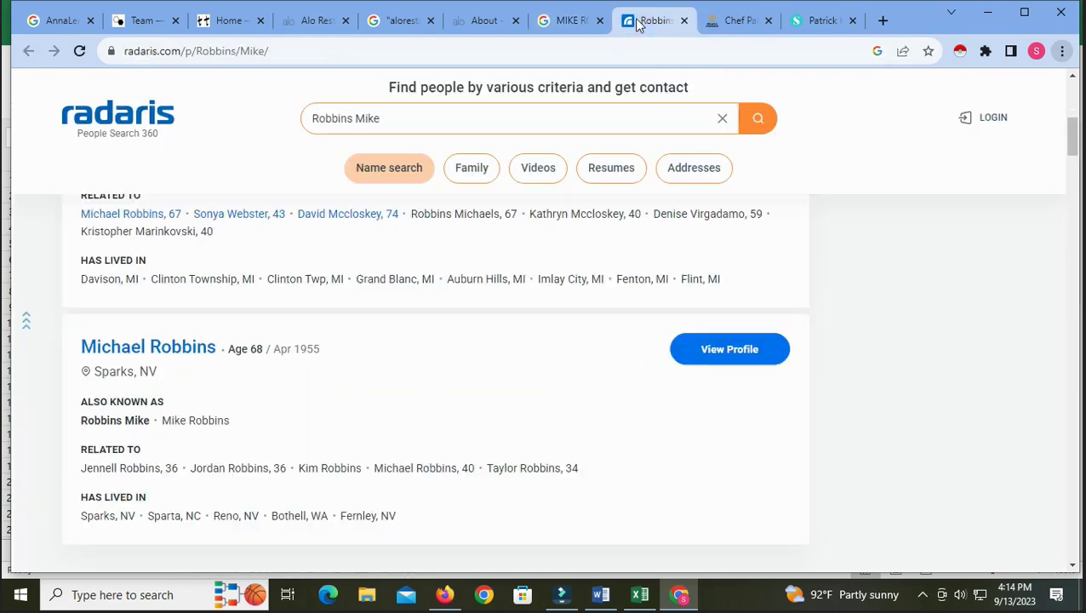
left_click(684, 20)
left_click(684, 21)
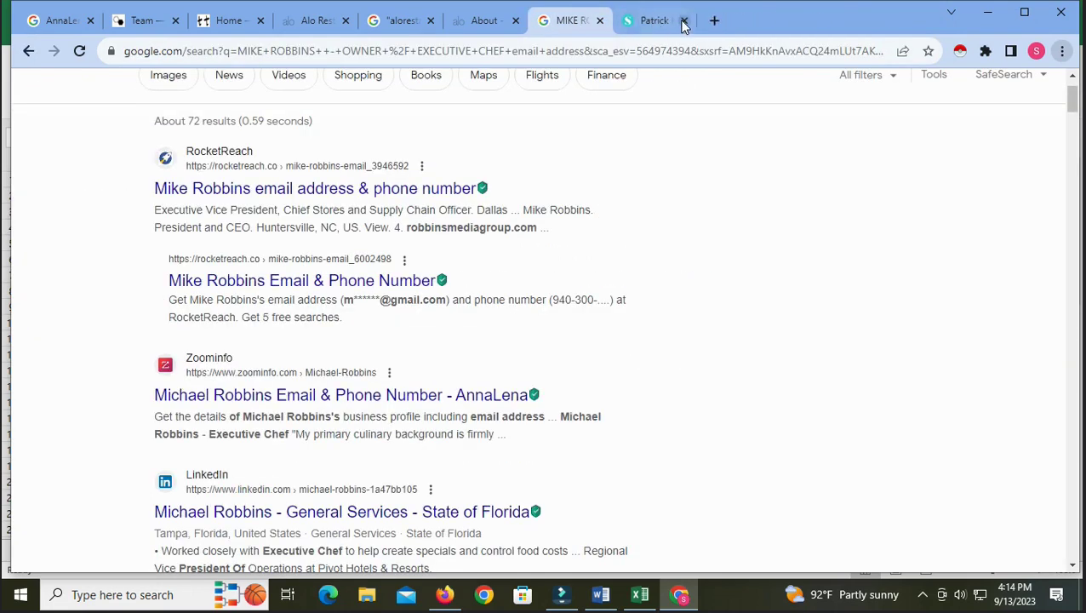
left_click(683, 20)
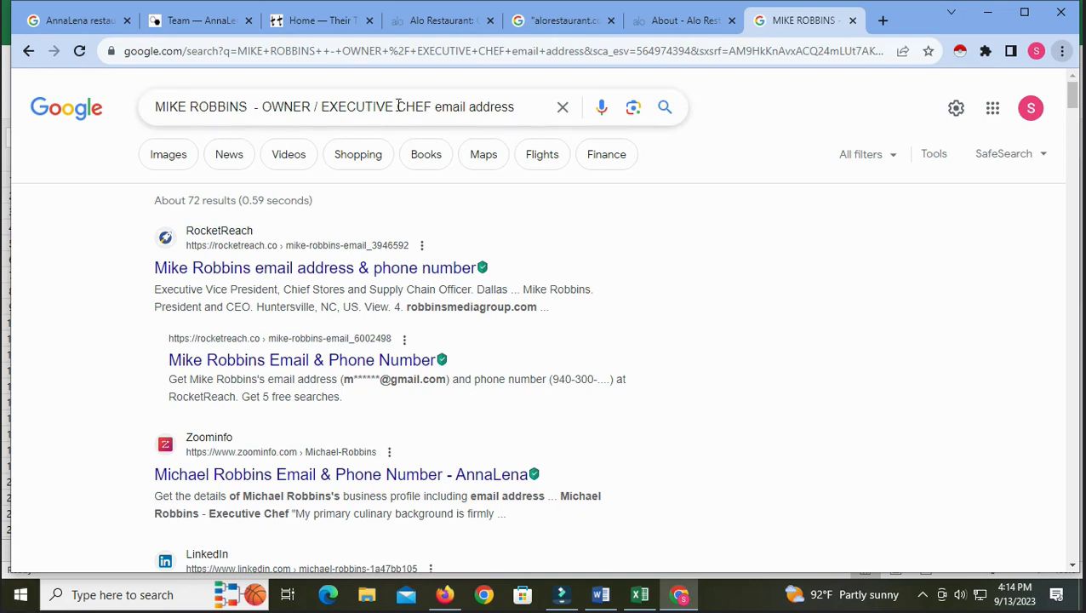
left_click(671, 21)
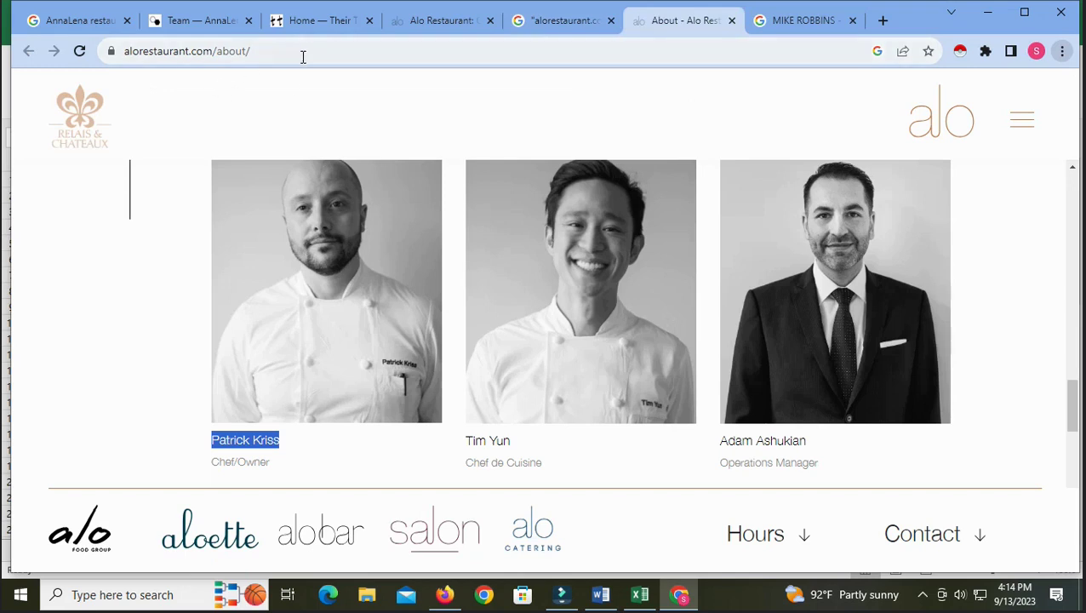
left_click(731, 23)
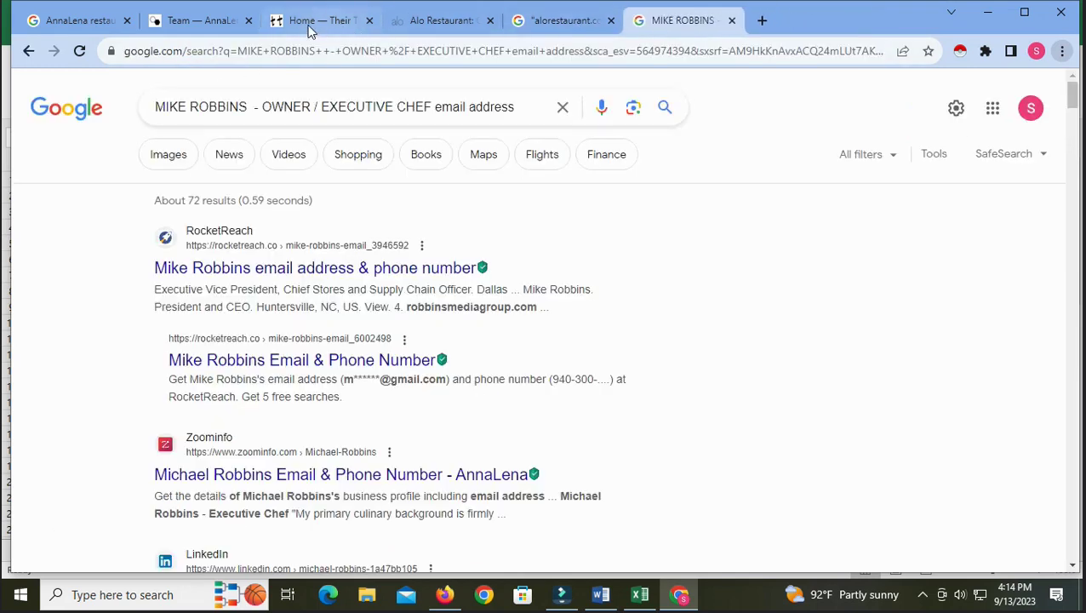
left_click(217, 28)
double_click(254, 53)
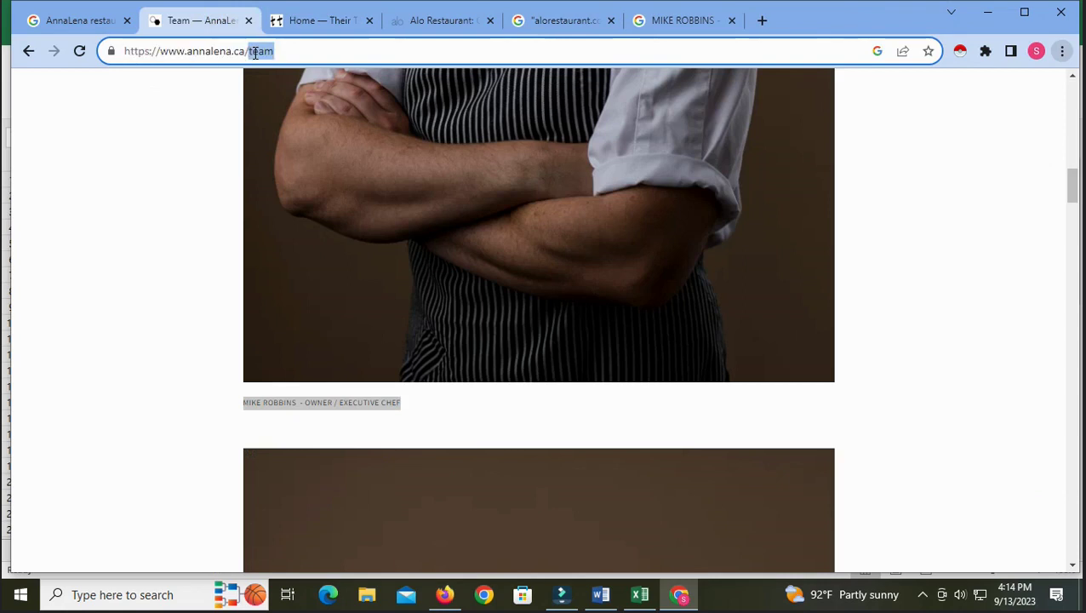
left_click_drag(160, 51, 243, 49)
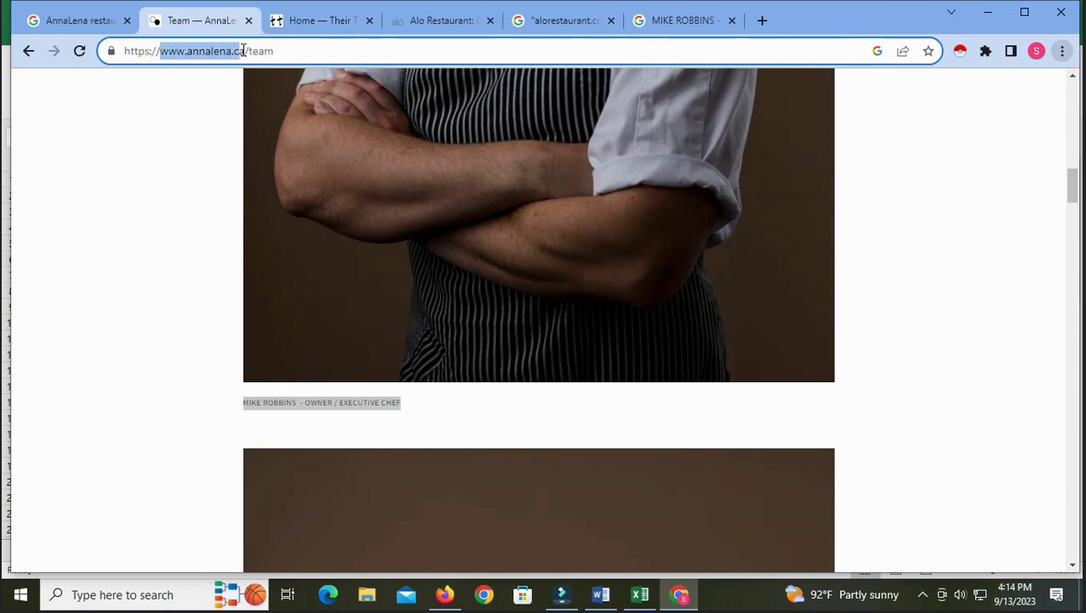
right_click(211, 53)
left_click(237, 133)
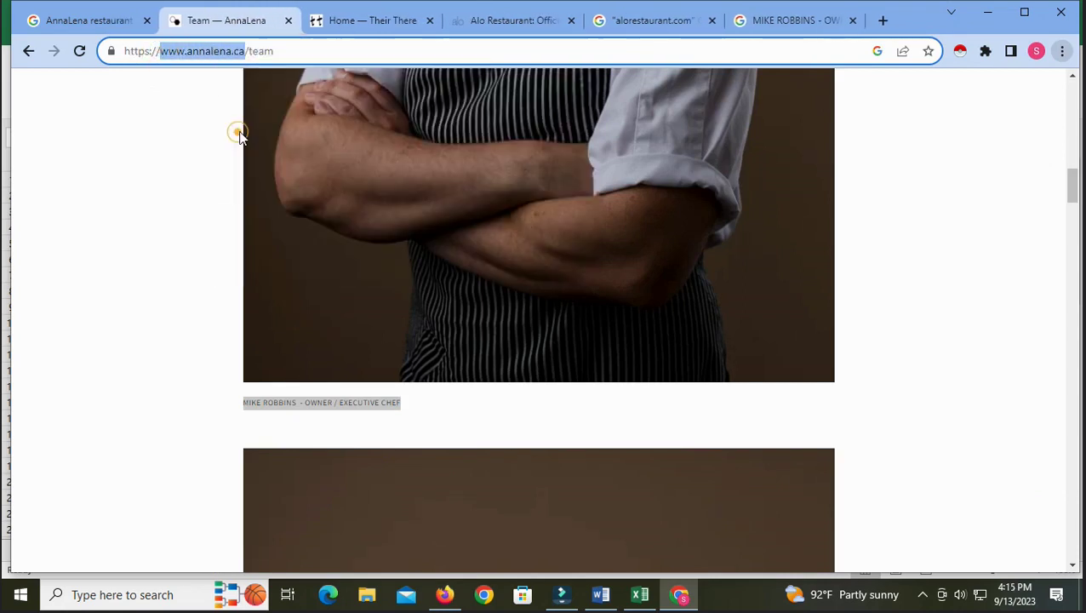
left_click(883, 20)
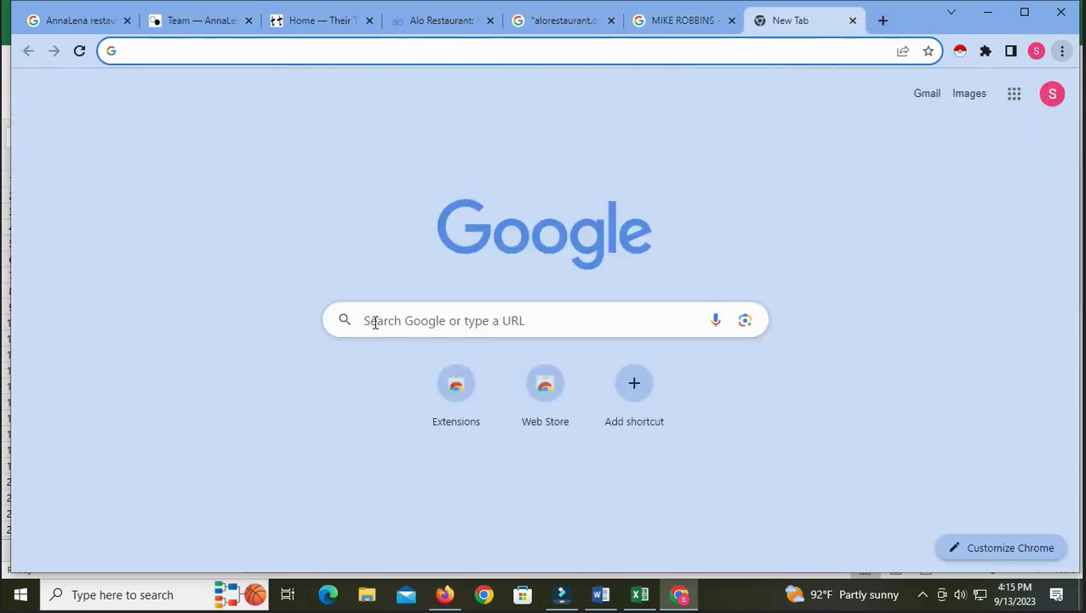
left_click(375, 320)
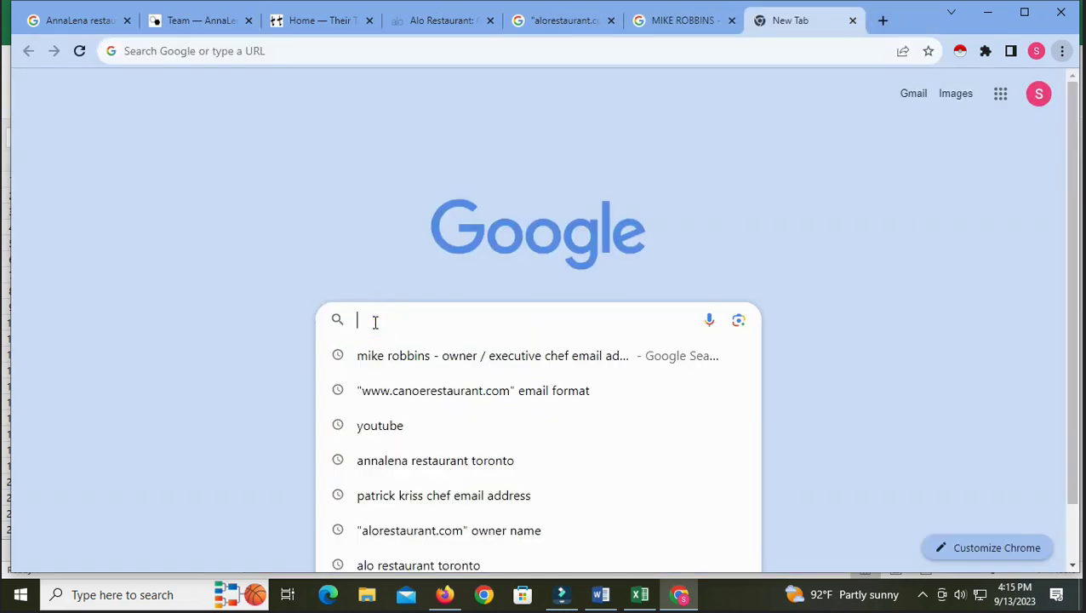
left_click(485, 385)
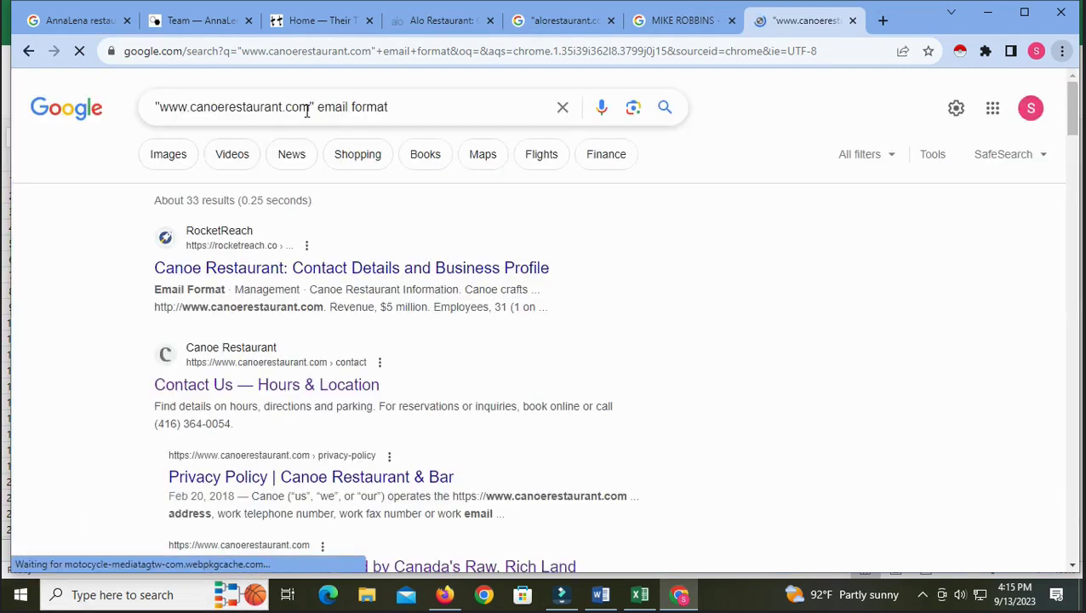
left_click_drag(308, 107, 160, 107)
right_click(202, 109)
left_click(230, 182)
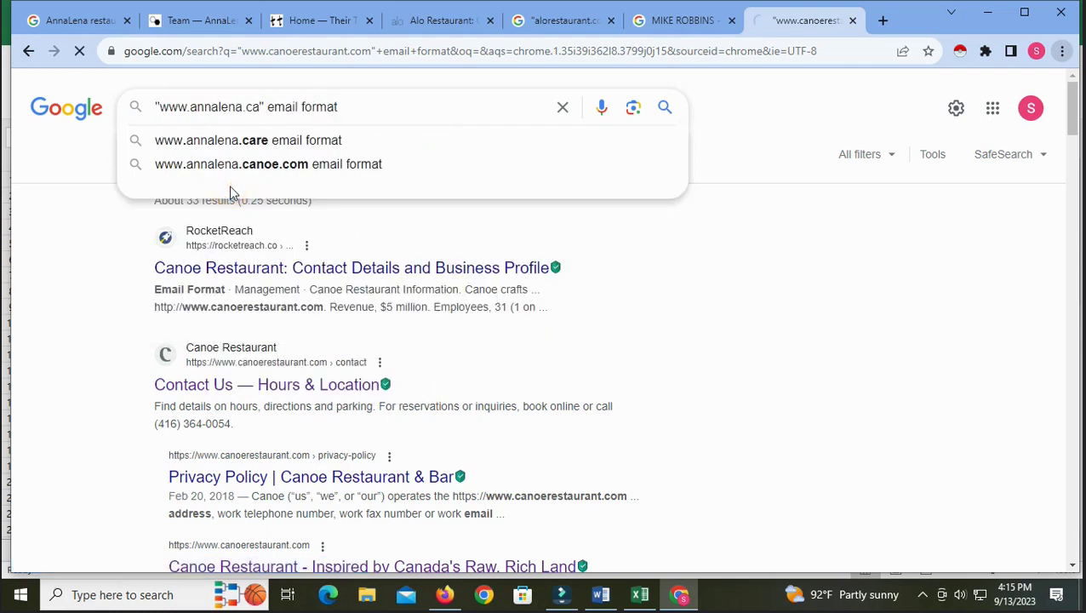
key("Return")
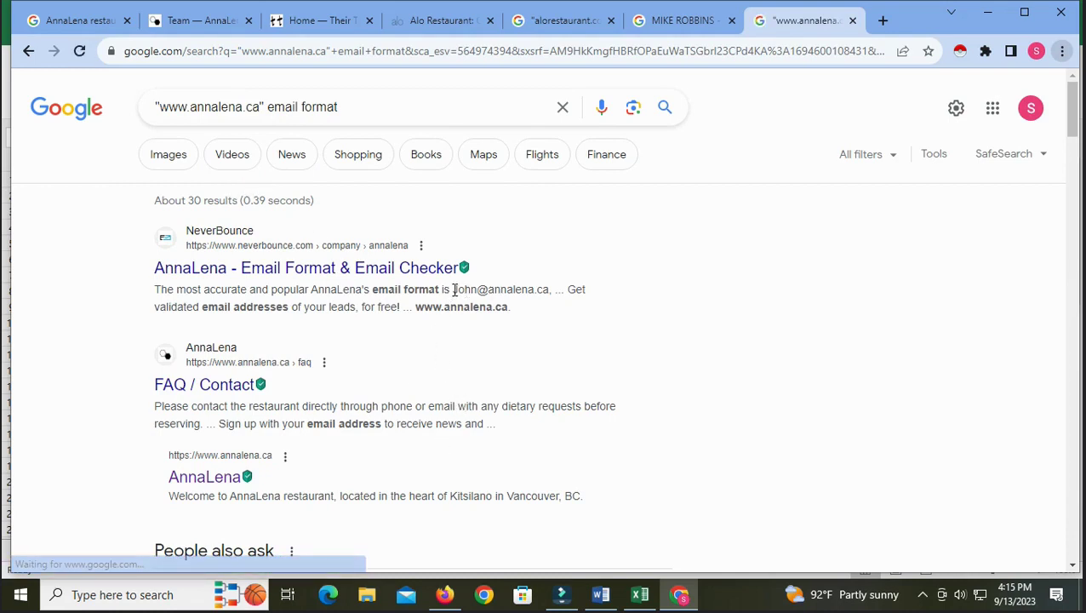
left_click_drag(452, 290, 477, 290)
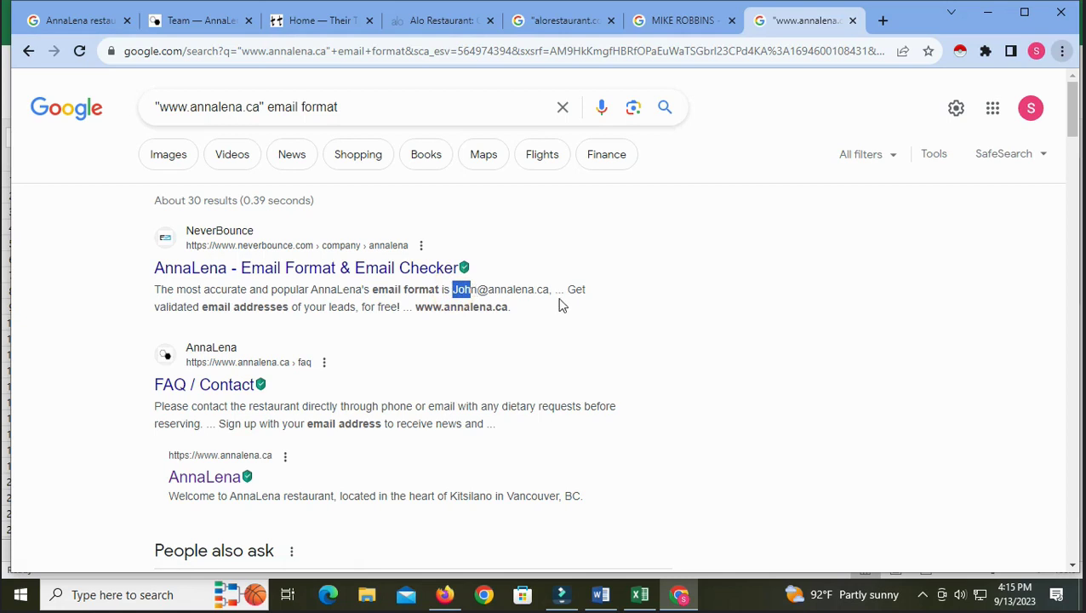
Search Google for name 2email in a new tab and open the Name2Email extension's Chrome Web Store page
left_click(886, 28)
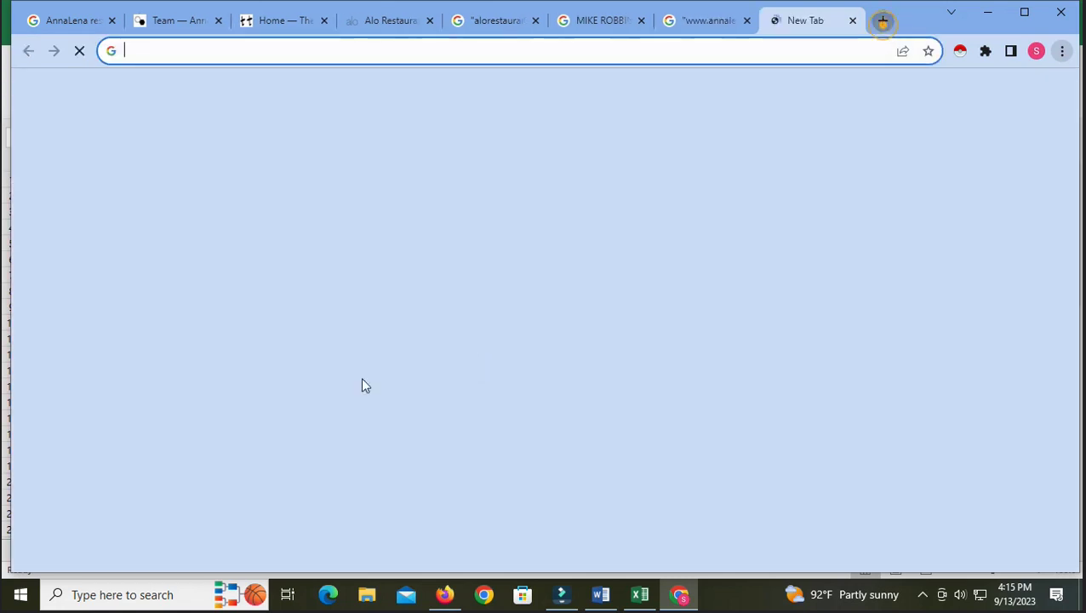
left_click(449, 318)
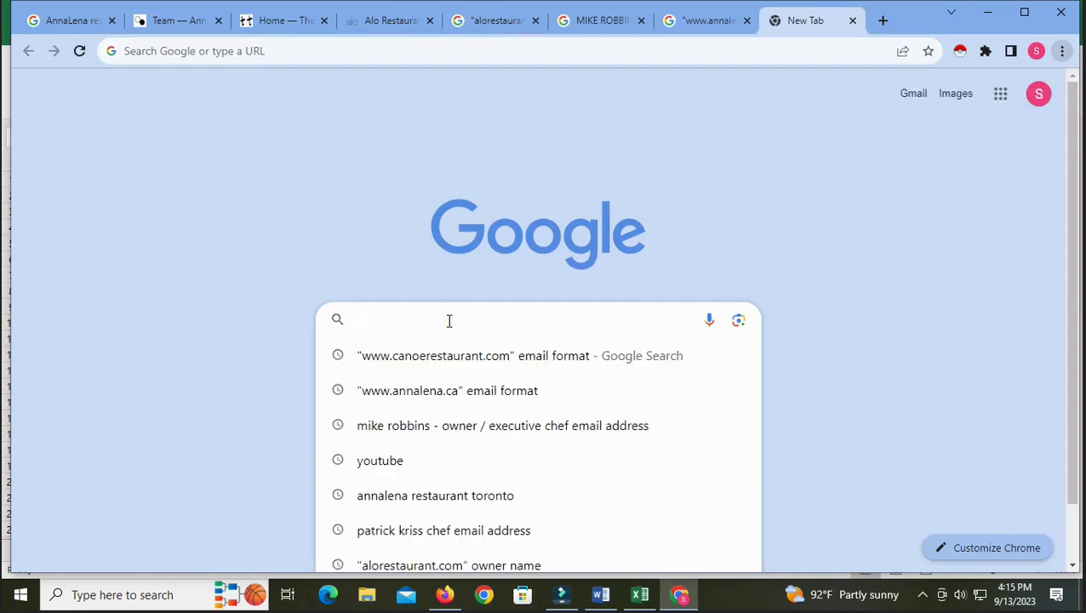
type("NAME")
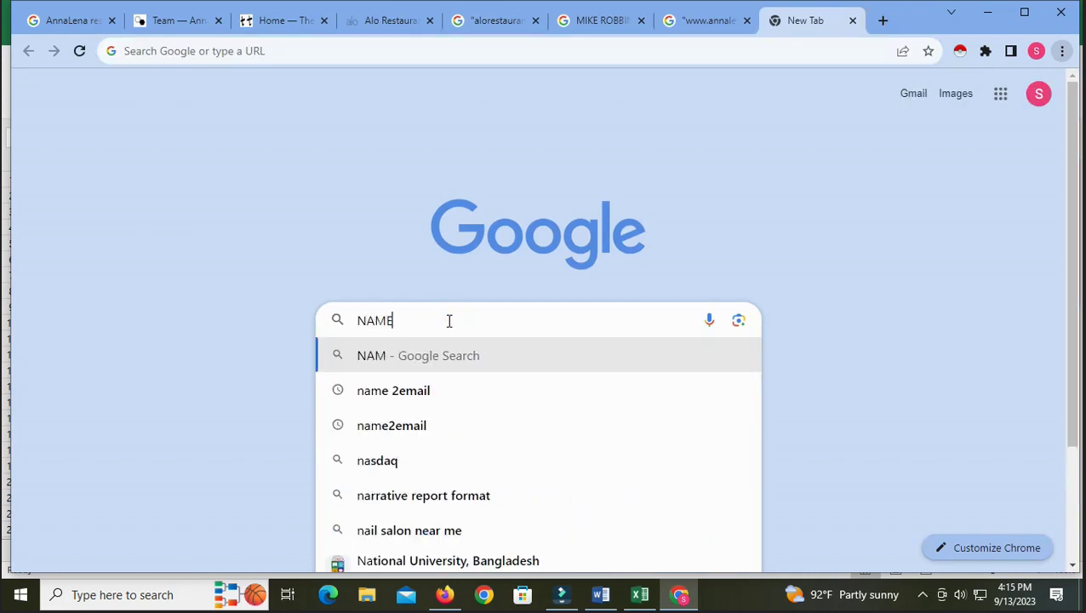
left_click(404, 389)
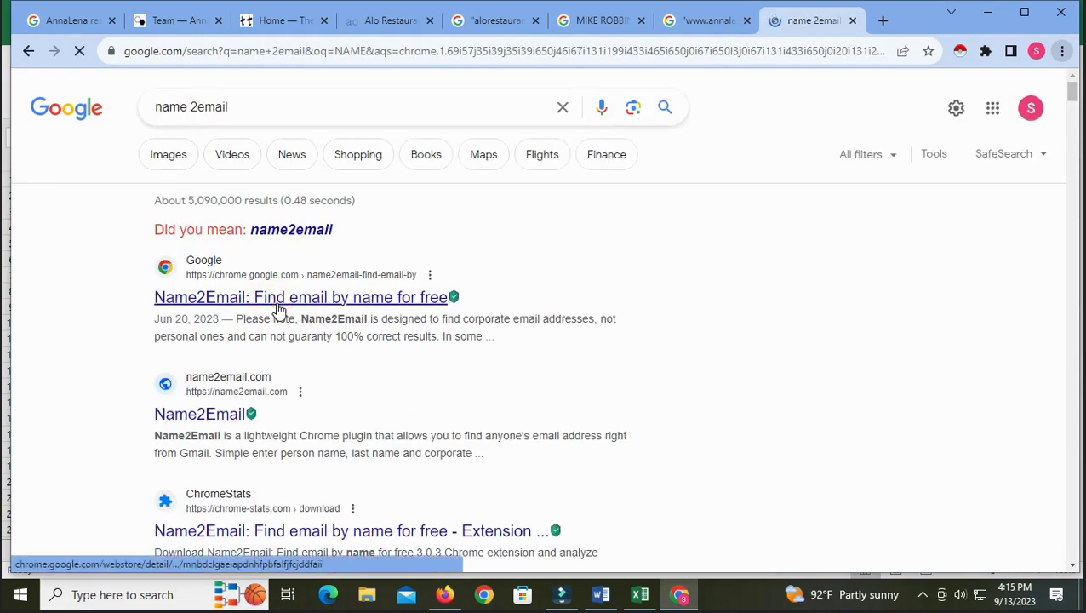
left_click(279, 306)
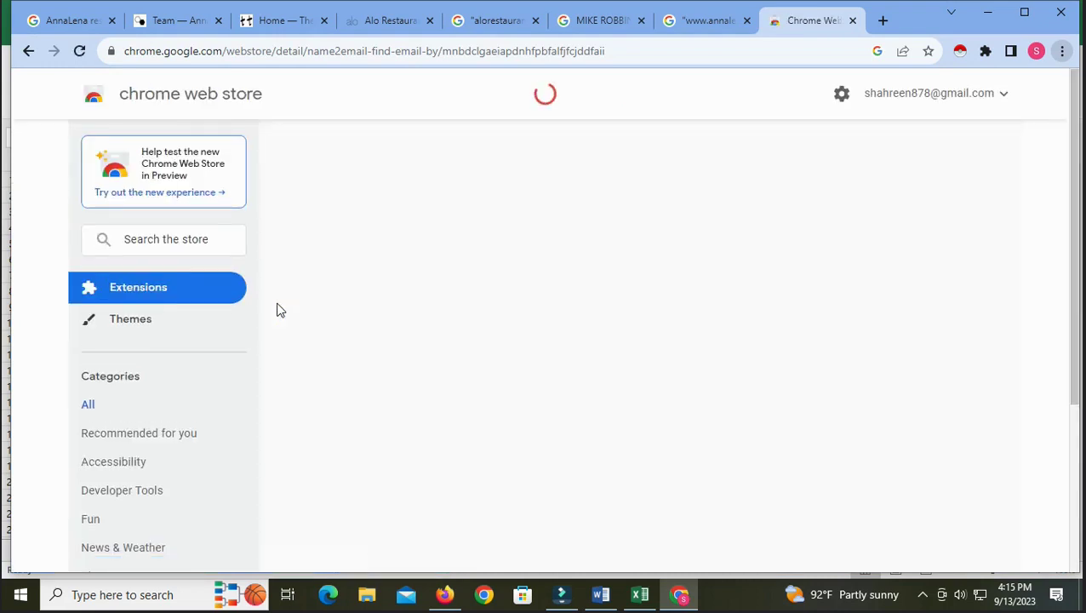
Add the Name2Email extension to Chrome and close the installation page it opens
left_click(877, 206)
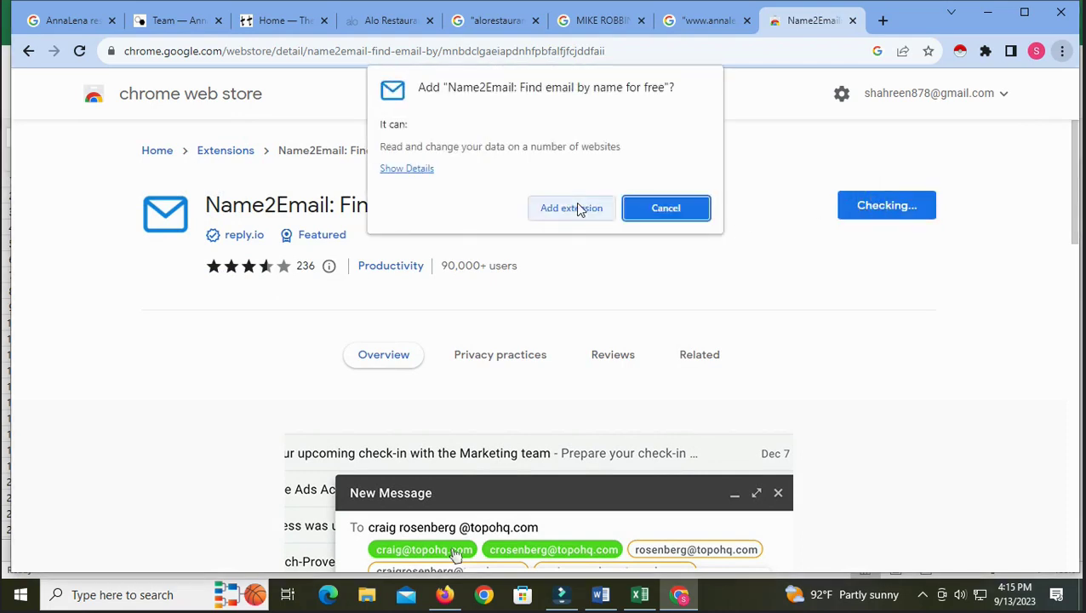
left_click(579, 208)
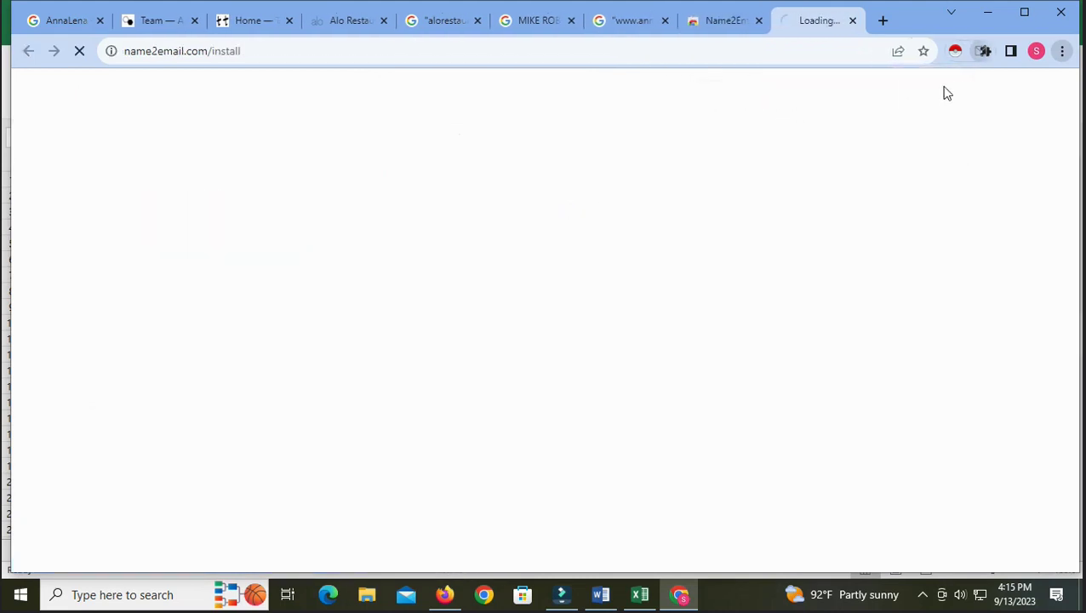
left_click(852, 21)
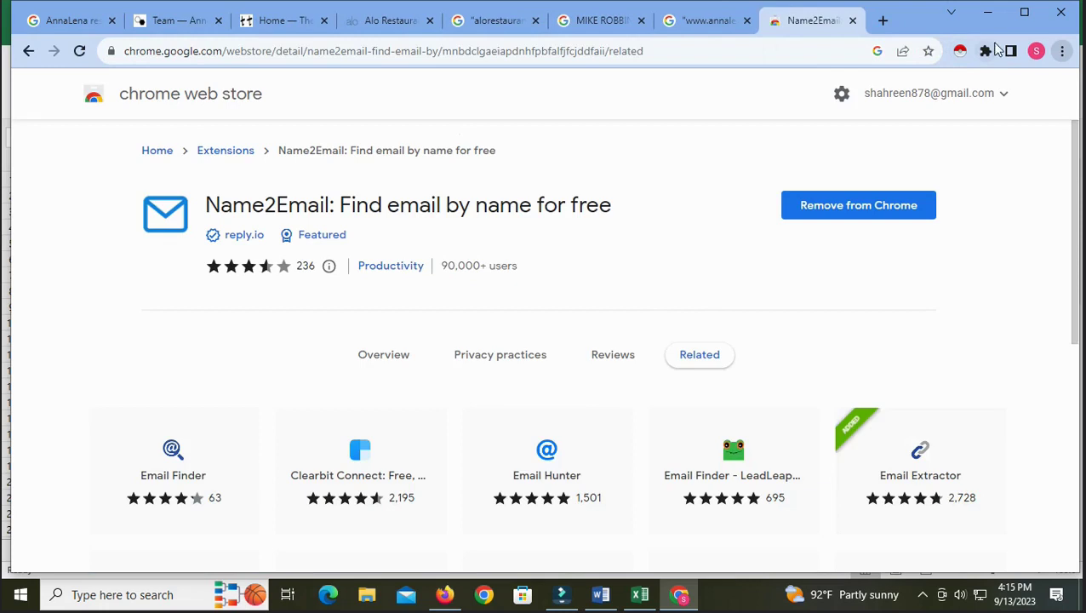
Pin the Name2Email extension to the browser toolbar and bring up a new Gmail message
left_click(984, 53)
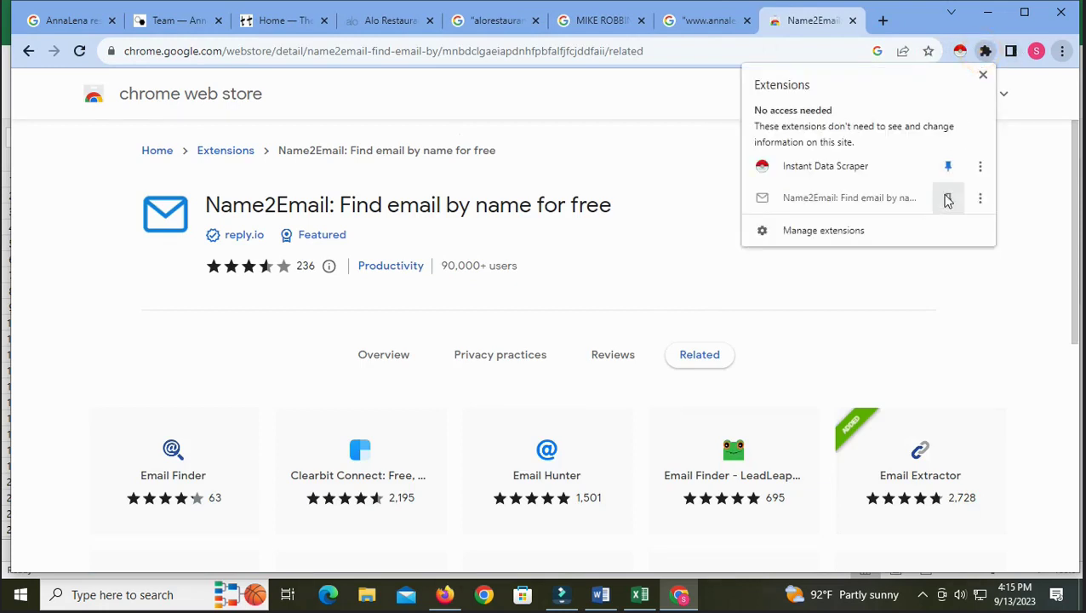
left_click(951, 197)
right_click(960, 52)
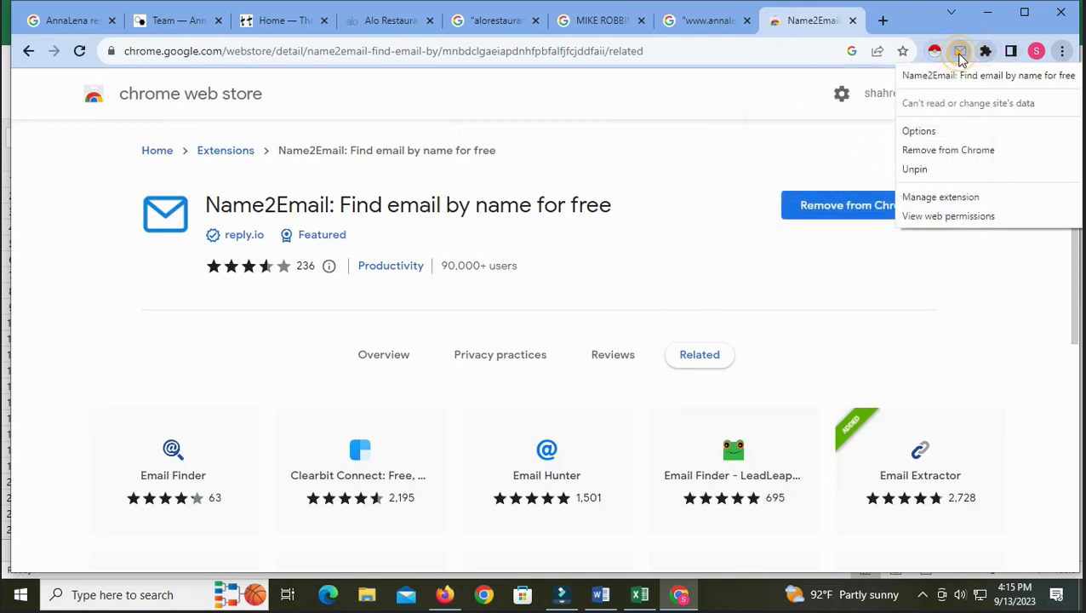
left_click(959, 75)
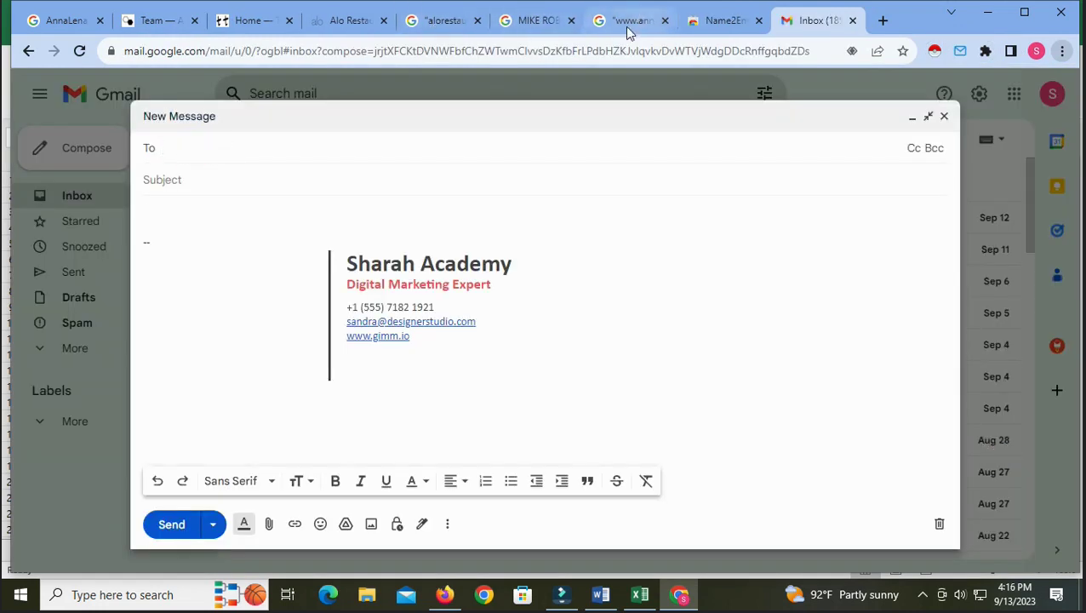
Copy the AnnaLena owner's first name from the query of the owner's email address search
left_click(534, 20)
left_click(160, 22)
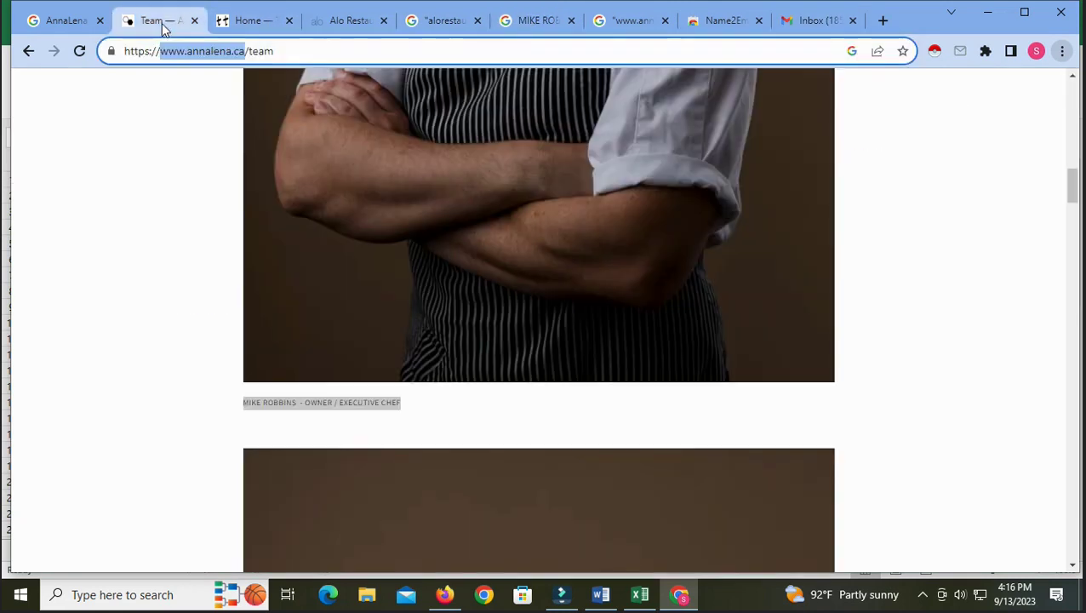
left_click(297, 431)
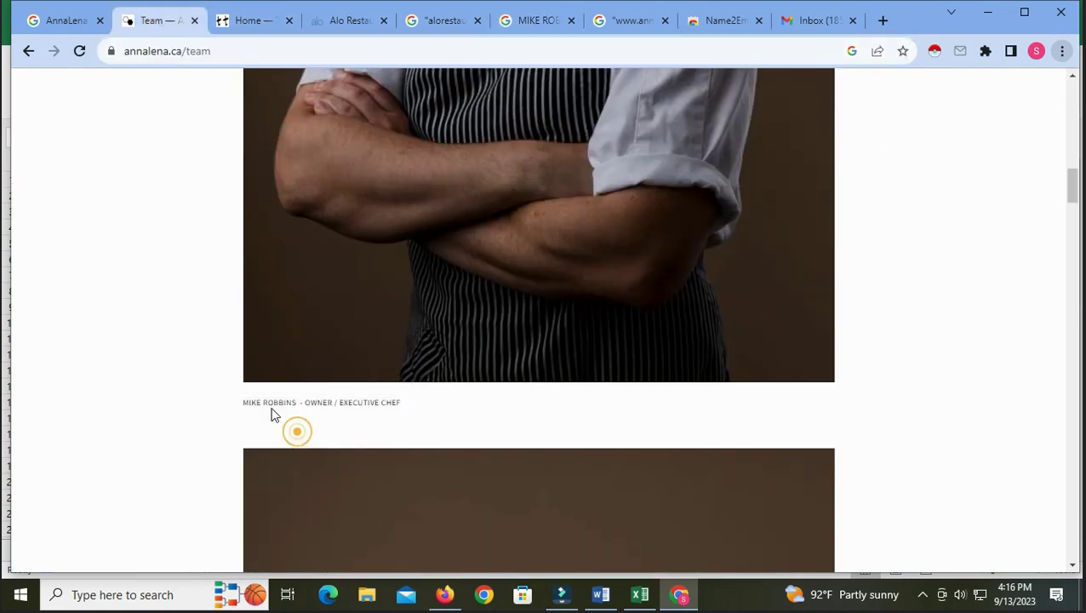
left_click(521, 24)
left_click_drag(155, 107, 186, 107)
right_click(175, 106)
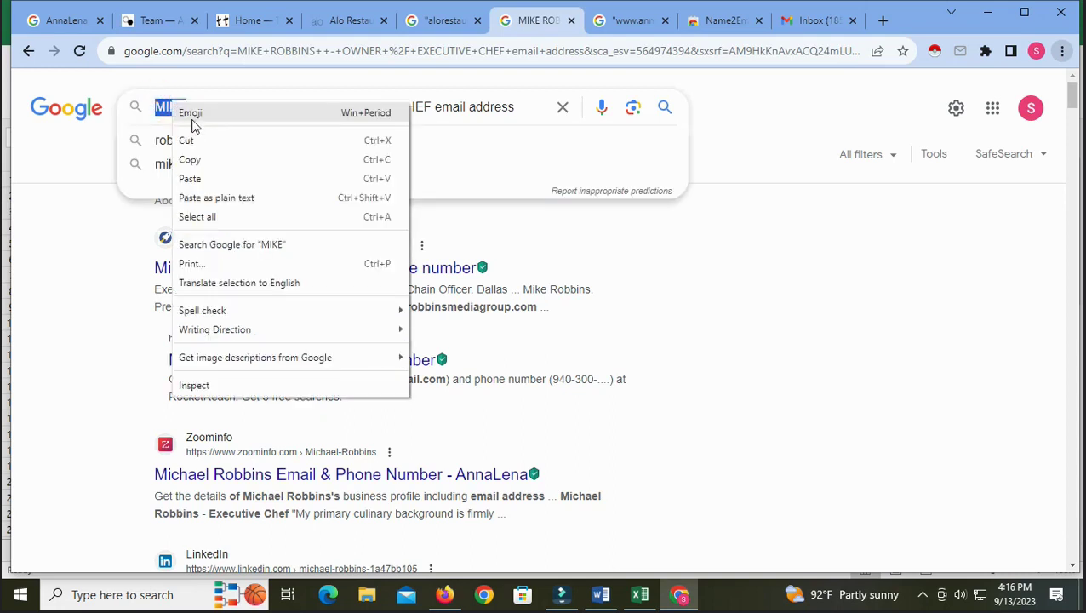
left_click(188, 158)
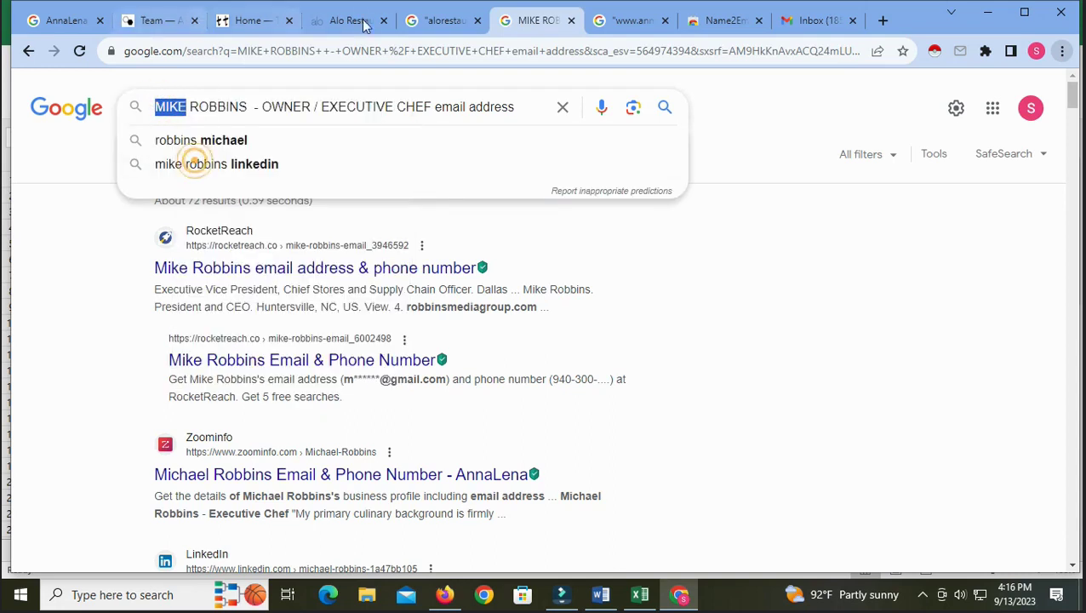
Paste the owner's first name as the recipient of the new Gmail message and add an @ sign
left_click(800, 23)
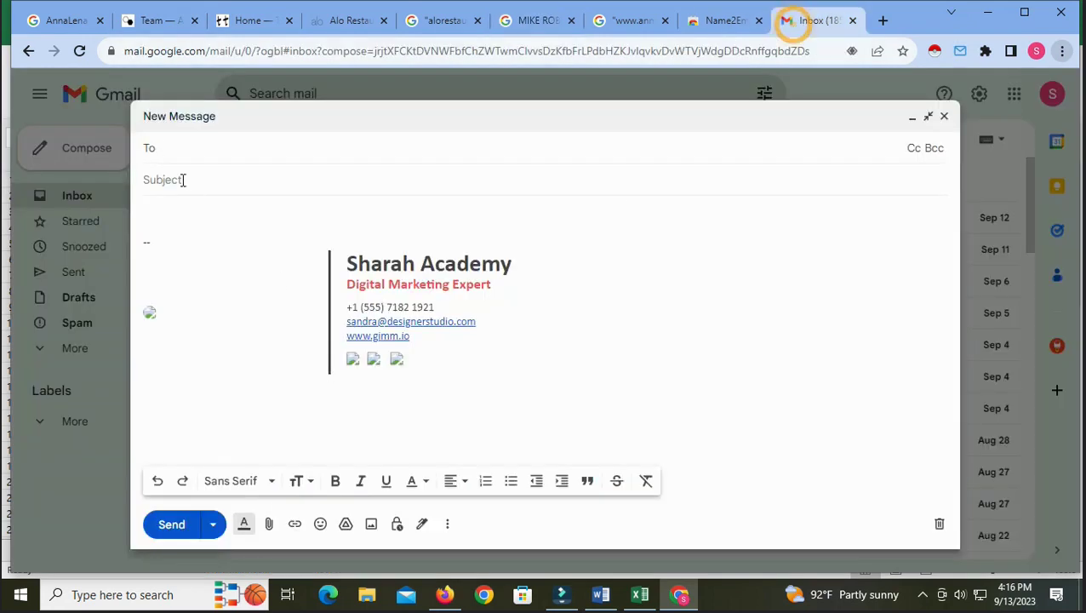
right_click(179, 150)
left_click(195, 278)
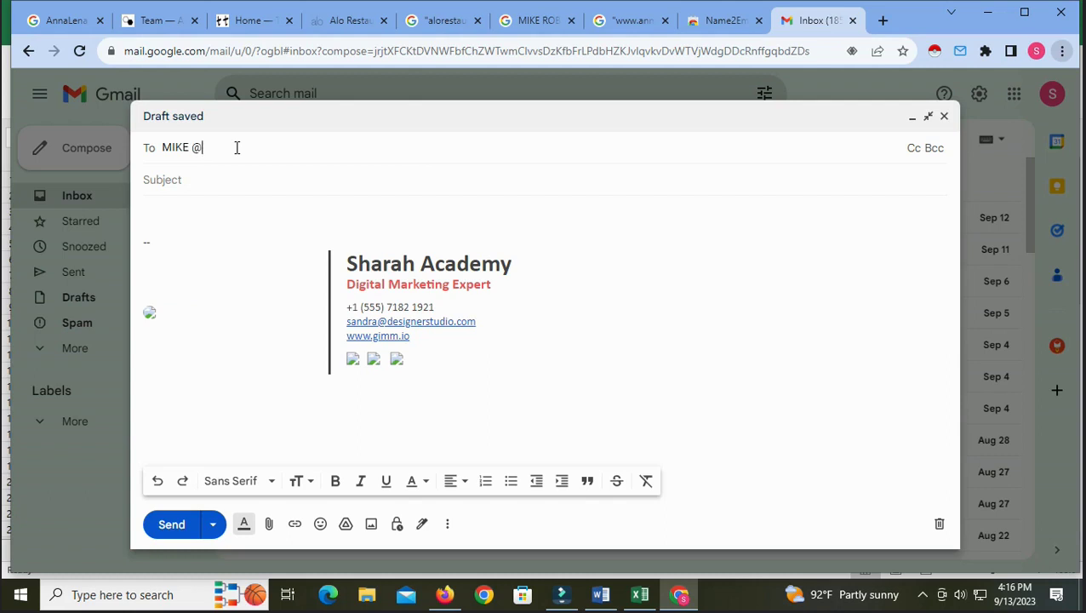
Return to the AnnaLena team page and copy annalena.ca, without the www prefix, from its address
left_click(345, 21)
left_click(245, 24)
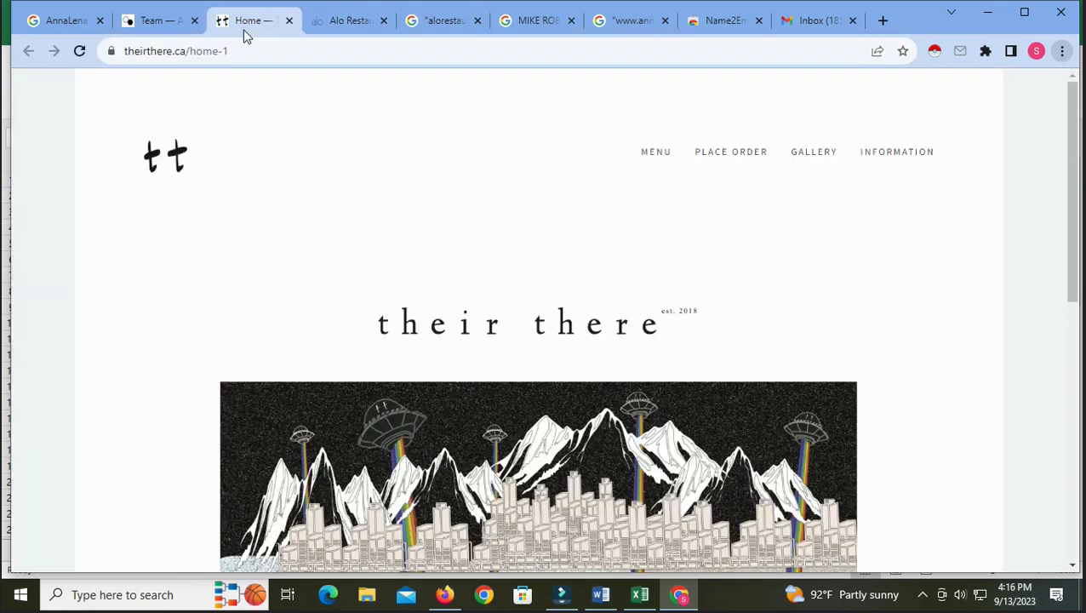
left_click(163, 25)
left_click(157, 51)
left_click(153, 52)
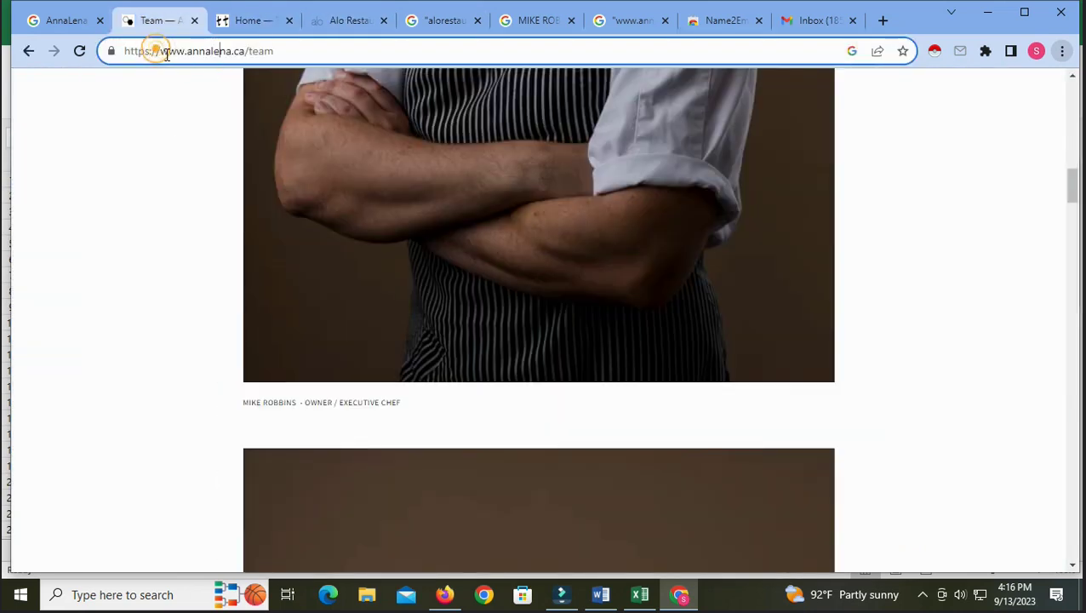
left_click_drag(189, 51, 241, 53)
right_click(237, 56)
left_click(265, 137)
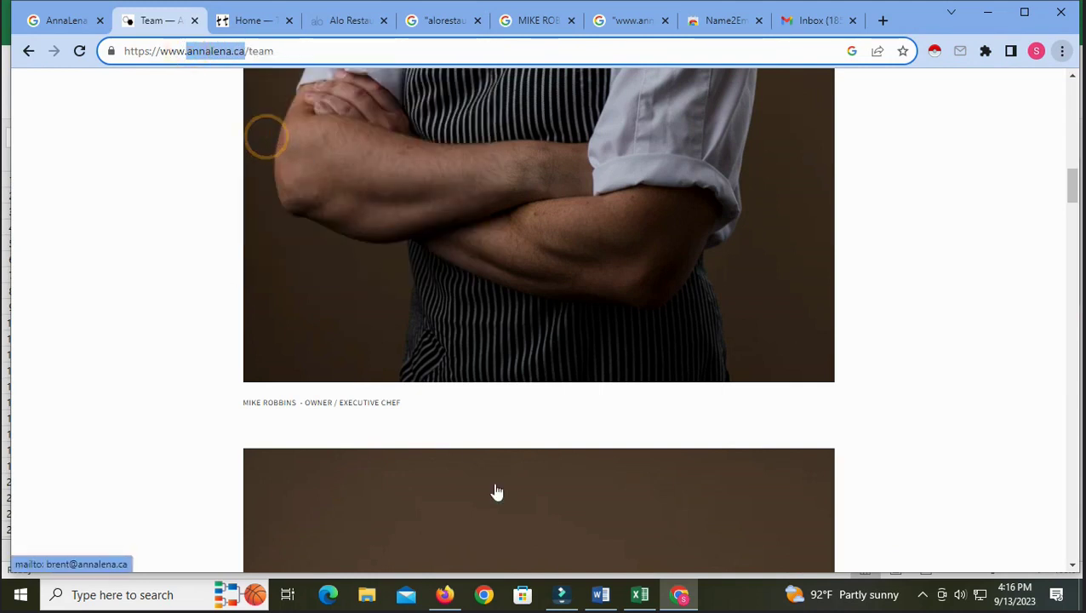
Complete the Gmail recipient address by pasting annalena.ca after the @ sign
left_click(796, 19)
right_click(204, 152)
left_click(231, 276)
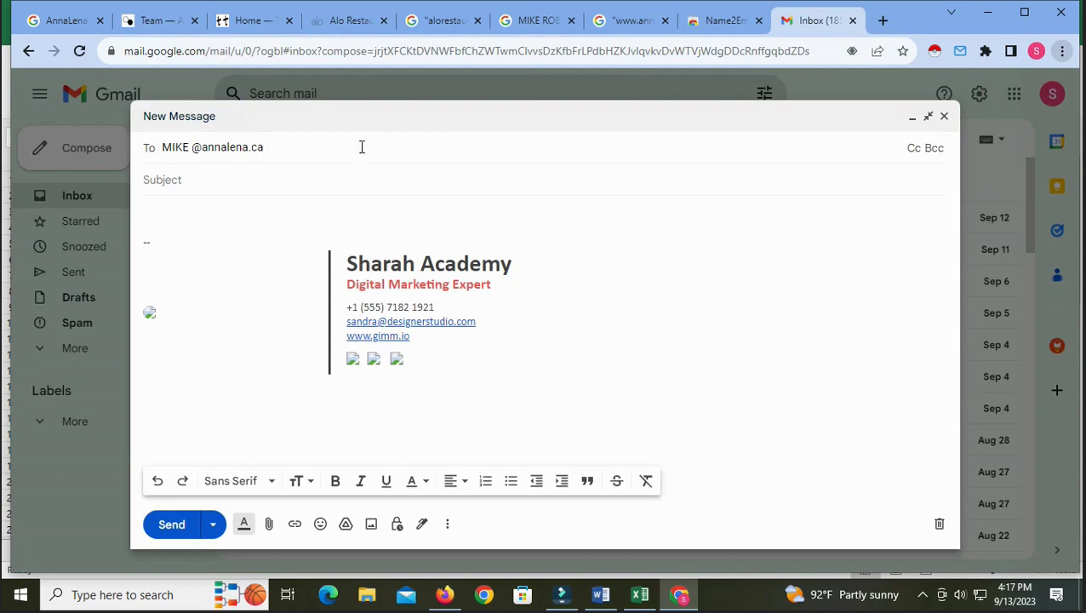
Remove the space before the @ sign in the recipient address and view the suggested contact's card
right_click(960, 51)
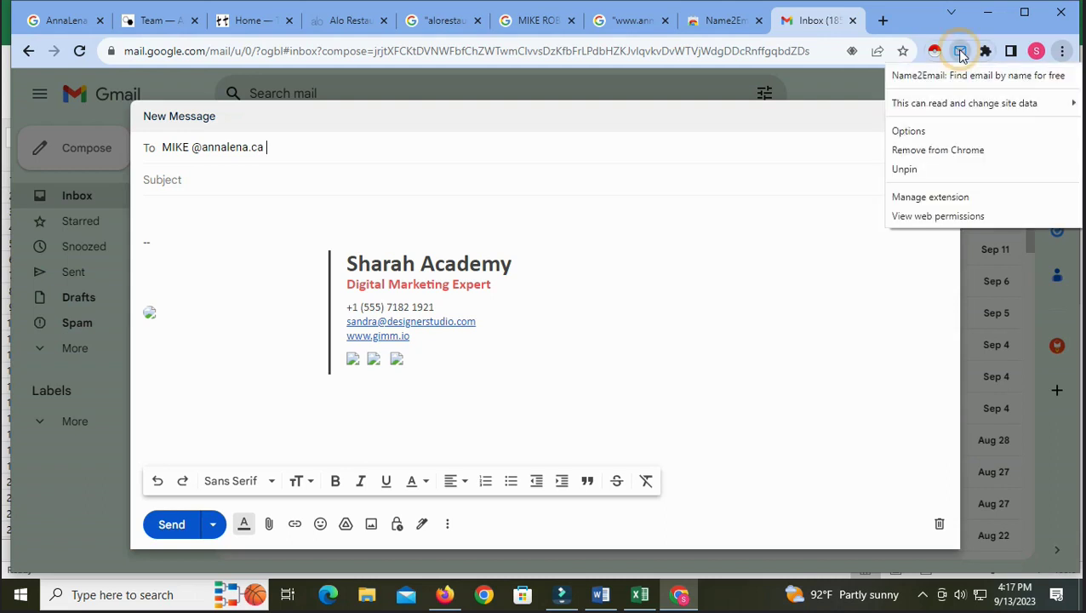
left_click(195, 149)
key("BackSpace")
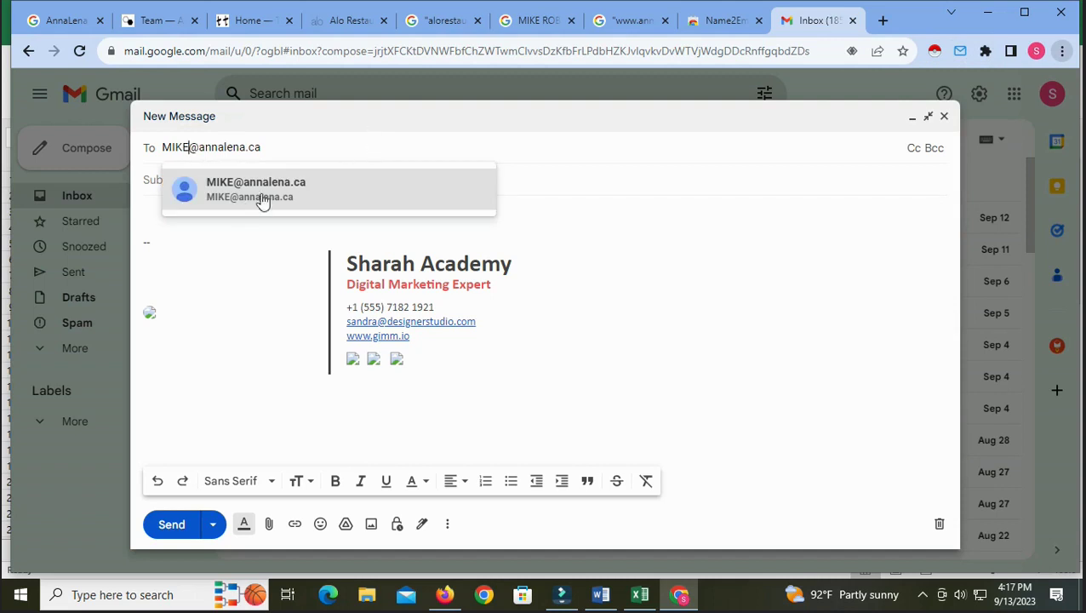
mouse_move(271, 196)
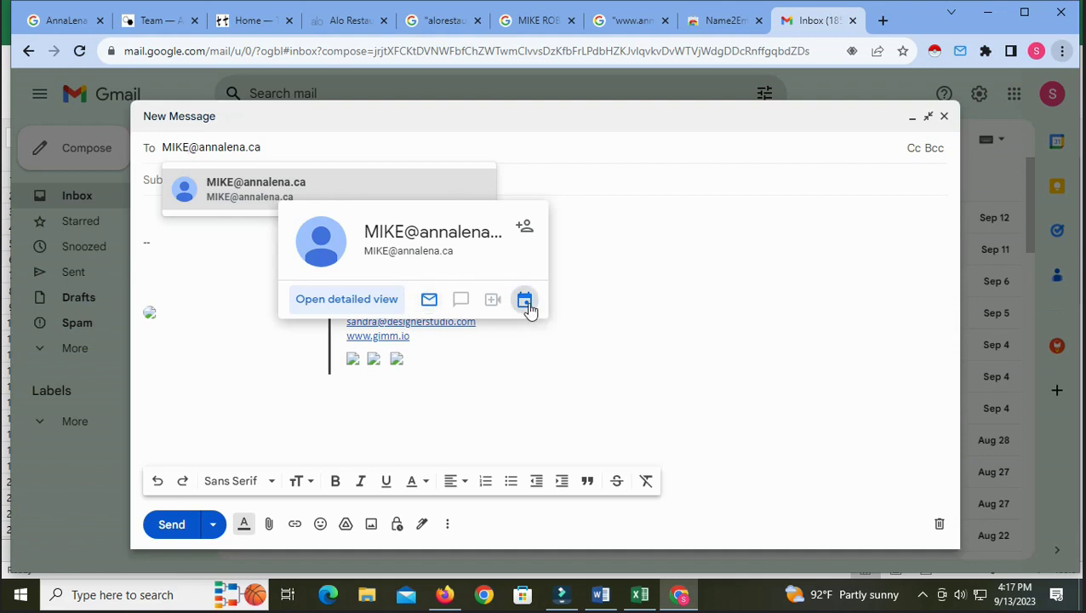
Retype the first name in the recipient address with only its initial letter capitalized
left_click(188, 146)
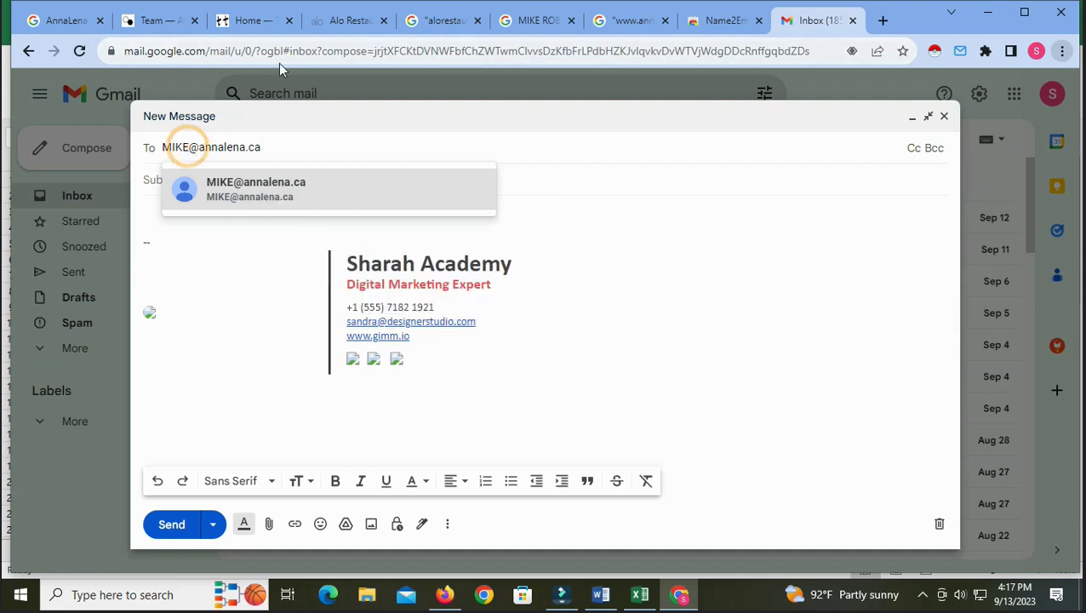
key("BackSpace")
key("BackSpace")
key("BackSpace")
type("ikew")
key("BackSpace")
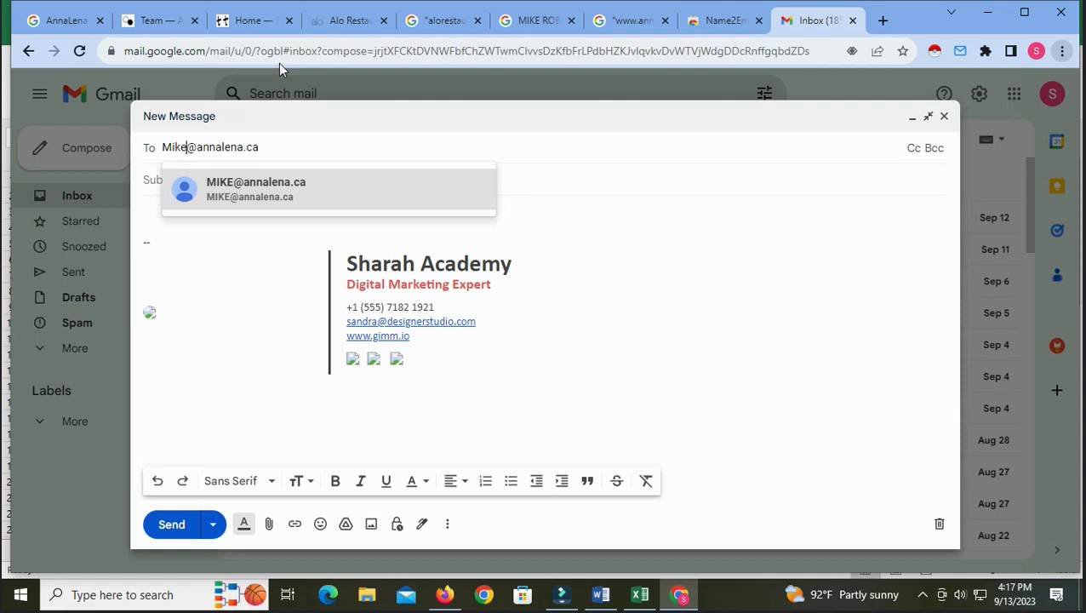
Accept the suggested Gmail recipient, switch to Excel and paste the owner's email address into AnnaLena's Email cell F2
left_click(232, 196)
left_click(634, 596)
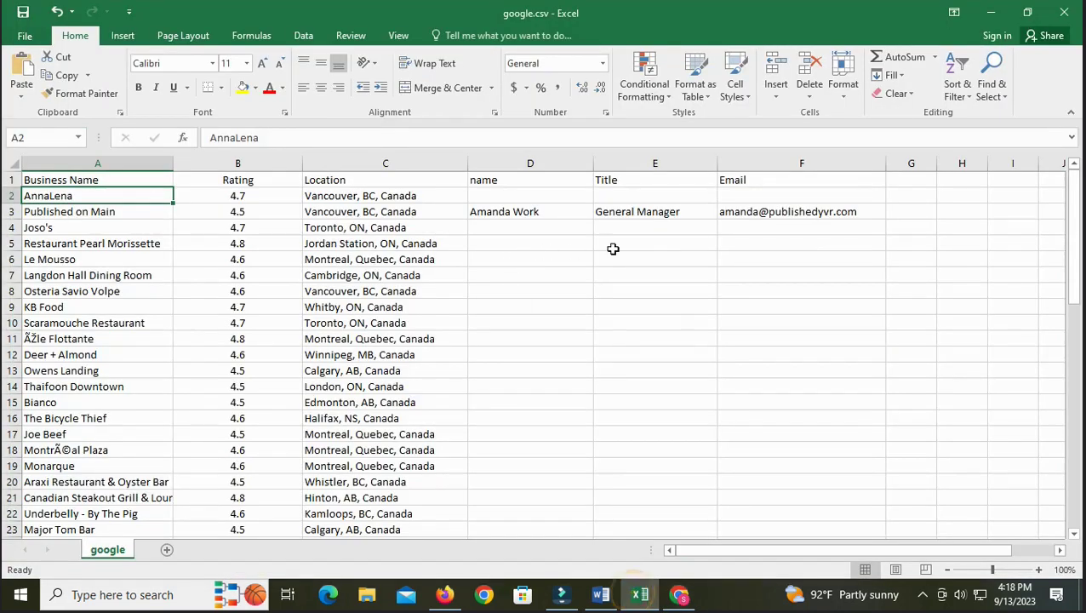
double_click(741, 201)
right_click(740, 200)
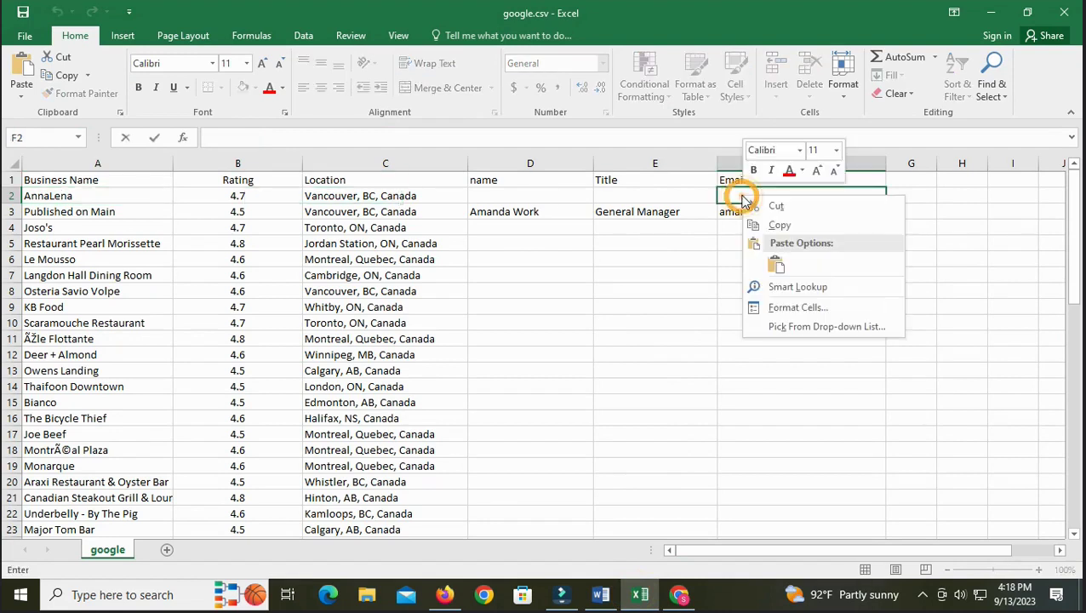
left_click(776, 264)
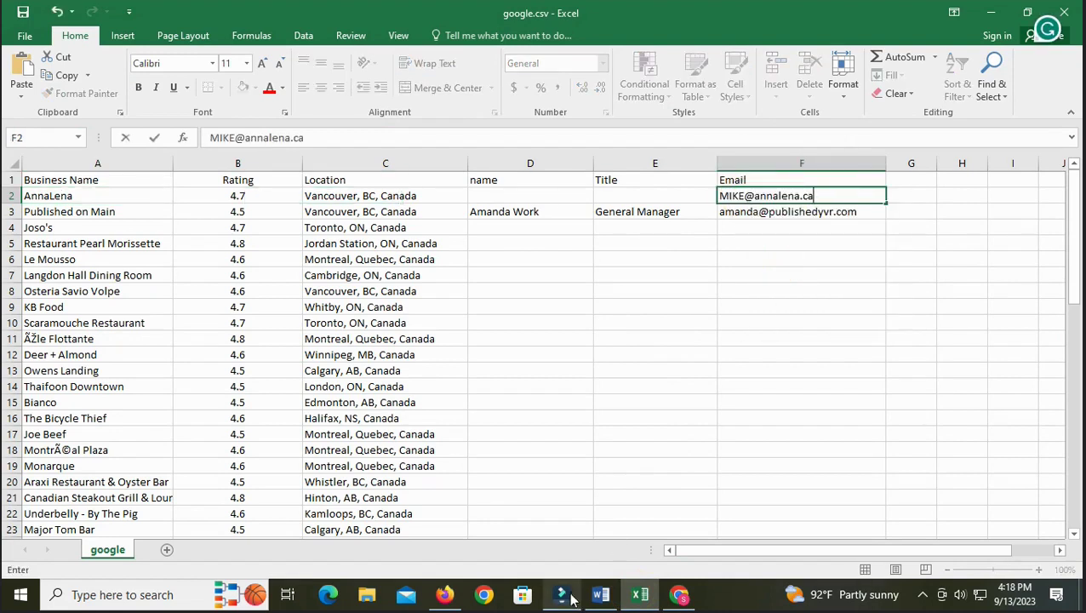
Switch to Chrome and copy the owner's full name from the caption on the AnnaLena team page
left_click(679, 594)
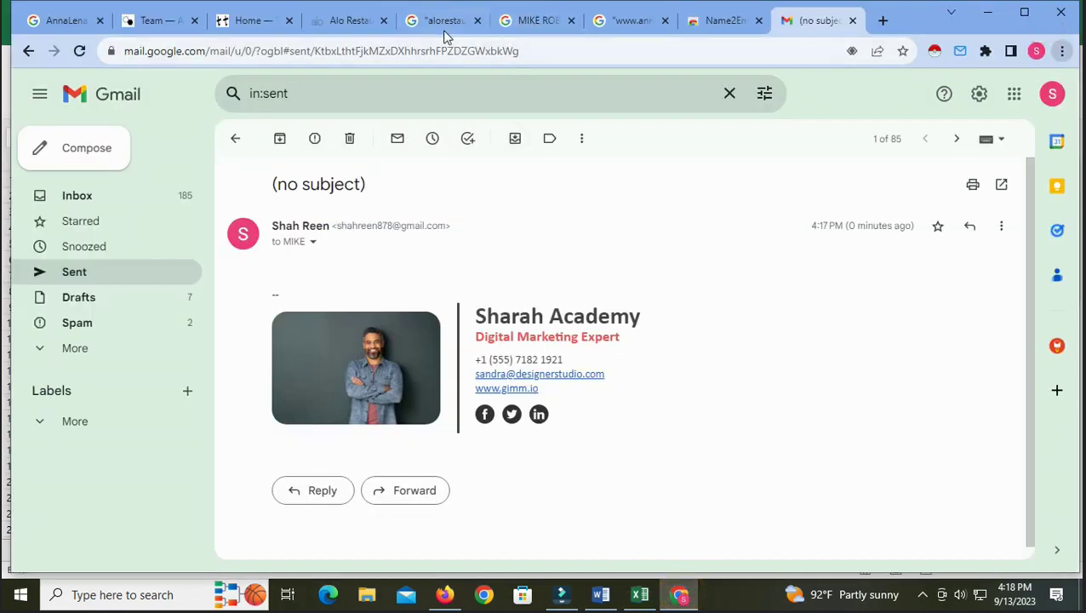
left_click(145, 24)
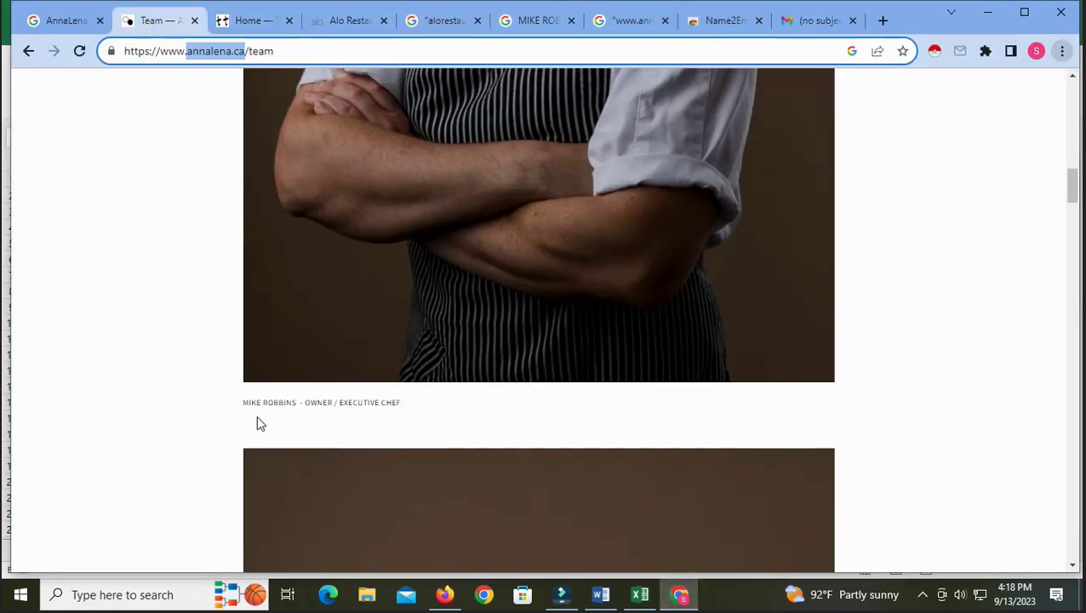
left_click_drag(224, 399, 295, 406)
right_click(281, 402)
left_click(298, 414)
Switch to Excel and paste the owner's full name into AnnaLena's name cell D2
key("alt+Tab")
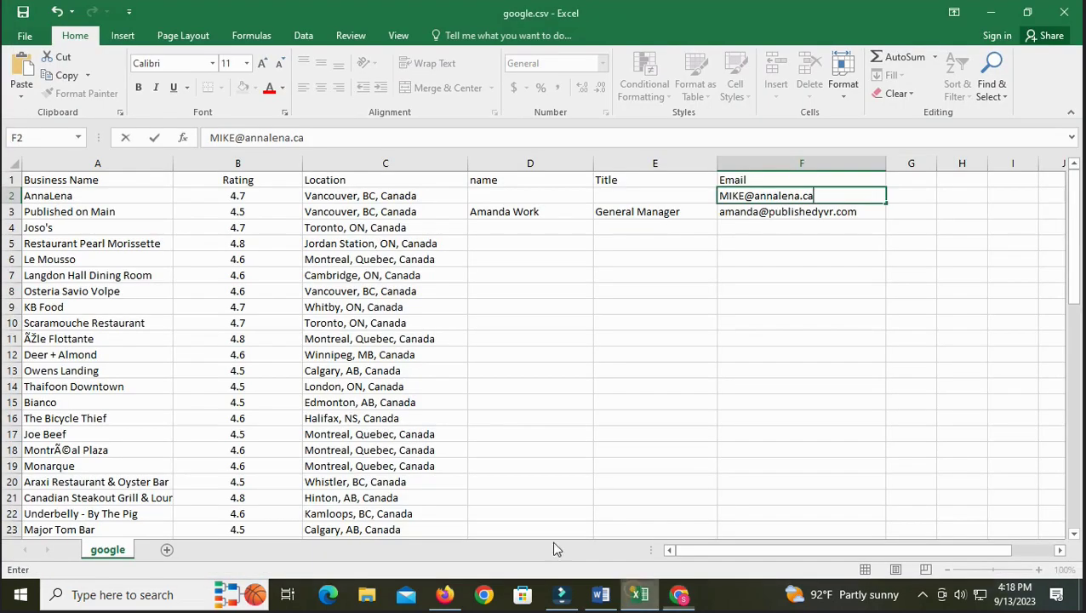
left_click(487, 197)
right_click(489, 197)
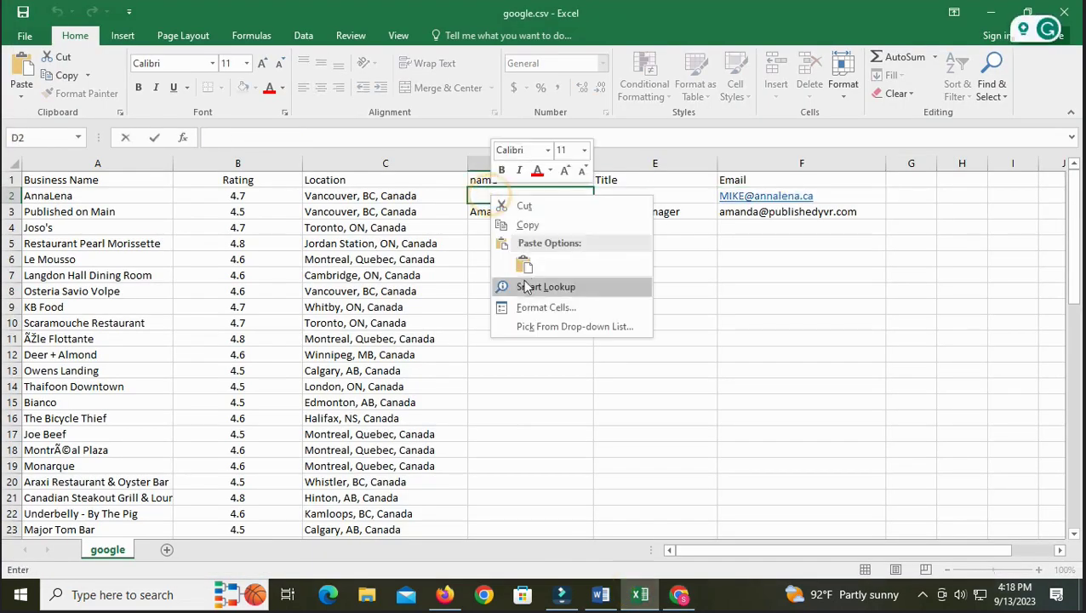
left_click(524, 266)
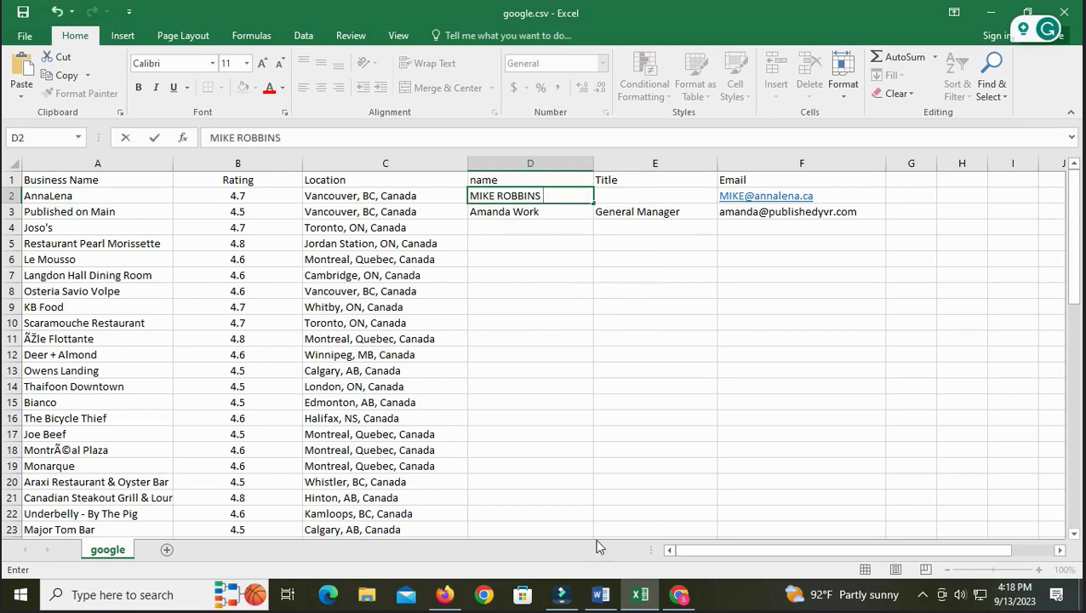
Return to the AnnaLena team page in Chrome and copy the owner's title, OWNER / EXECUTIVE CHEF
left_click(681, 598)
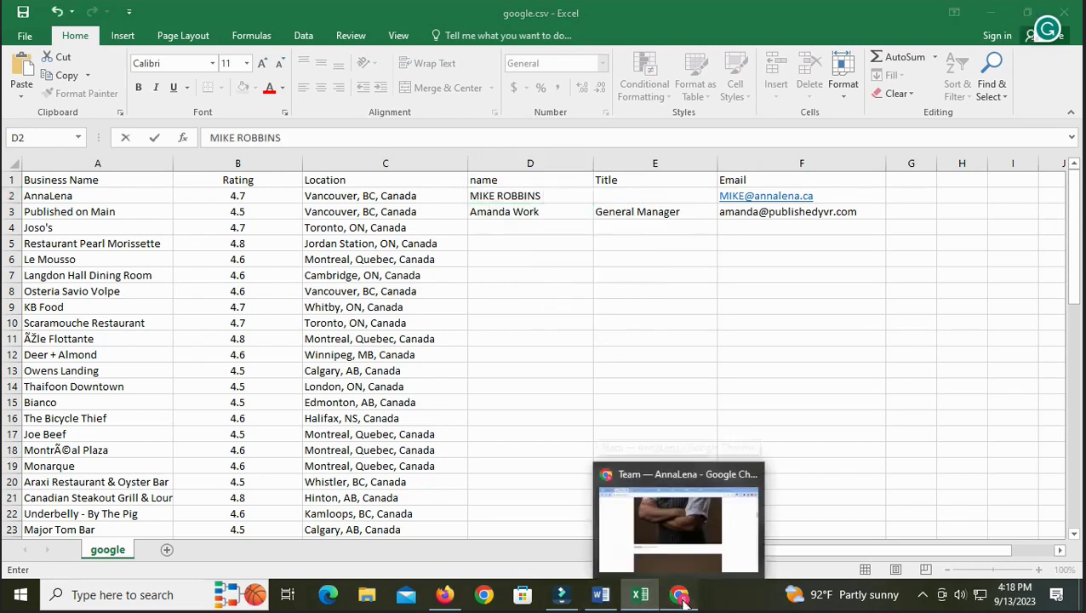
left_click_drag(304, 403, 400, 400)
right_click(377, 402)
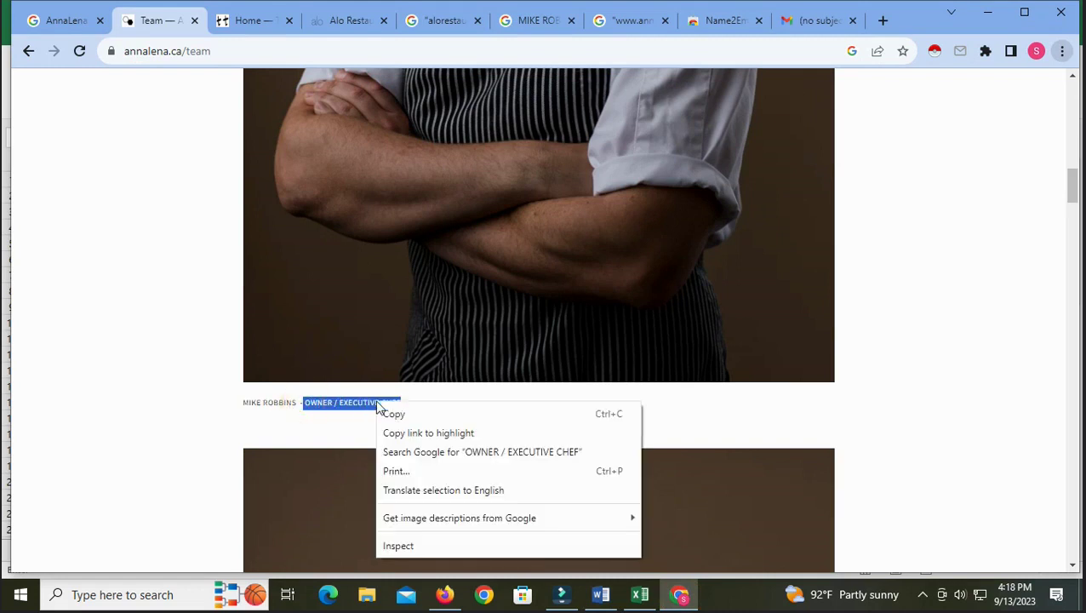
left_click(404, 417)
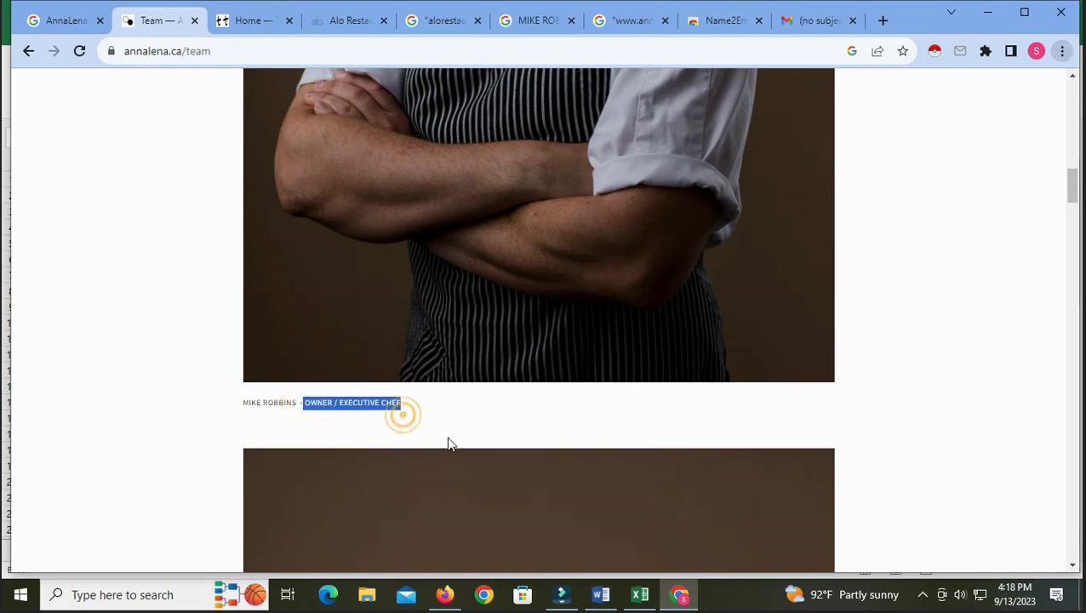
Switch to Excel and paste OWNER / EXECUTIVE CHEF into AnnaLena's Title cell E2
left_click(640, 594)
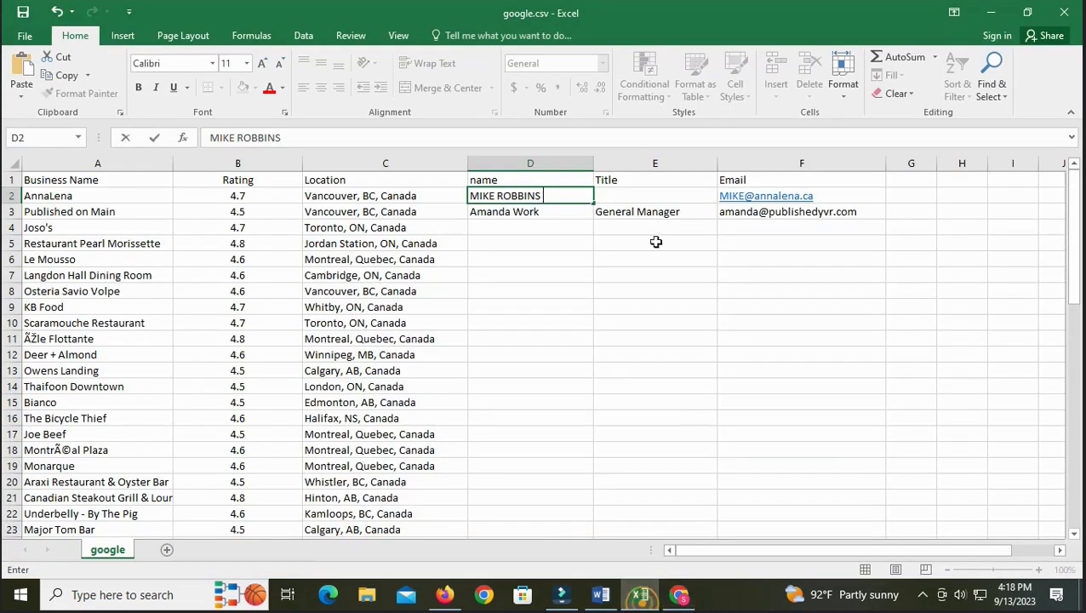
left_click(620, 208)
left_click(620, 196)
right_click(614, 194)
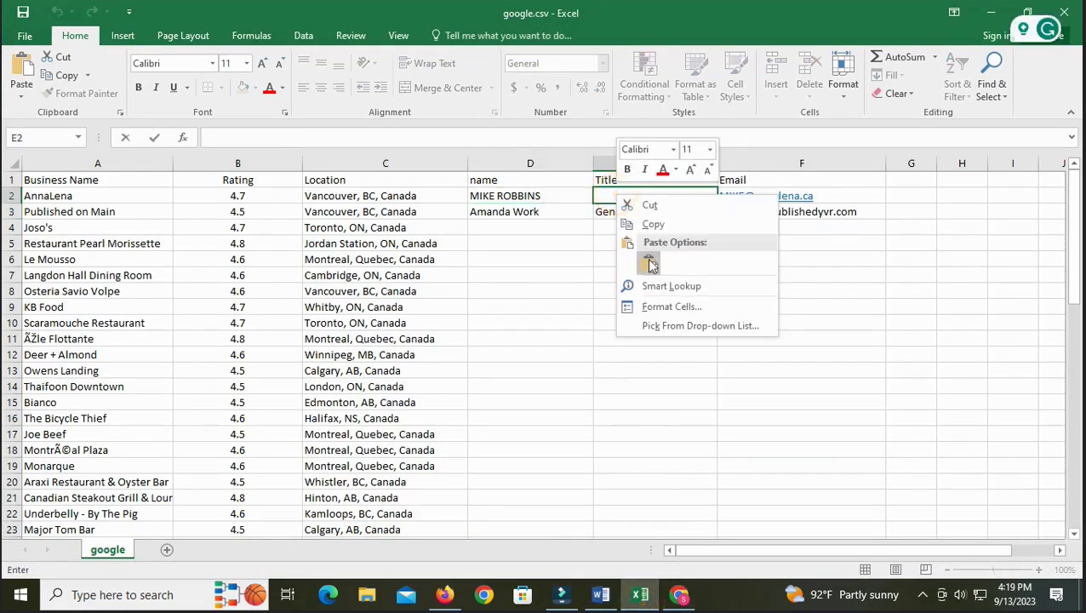
left_click(648, 260)
left_click(661, 277)
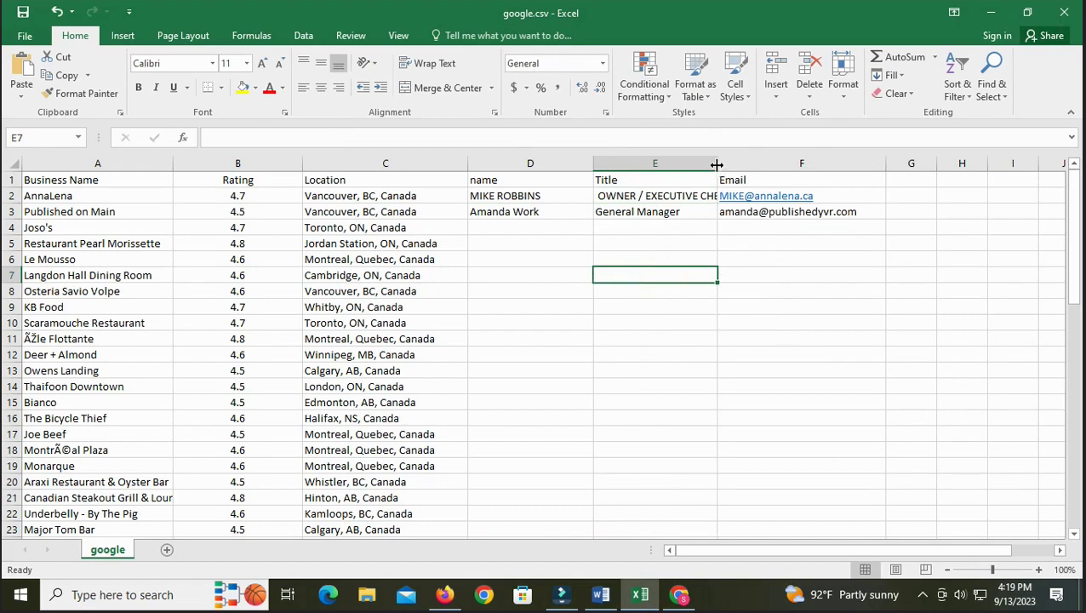
Widen the Title column to fit its text and remove the leading space from the title in E2
left_click_drag(718, 163, 750, 162)
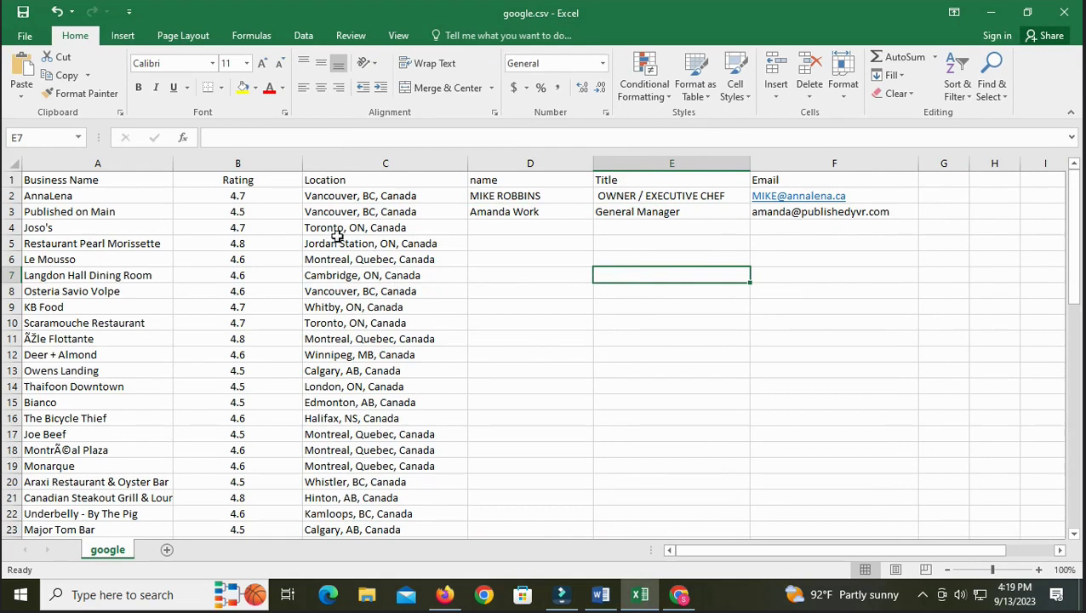
left_click(600, 196)
double_click(600, 196)
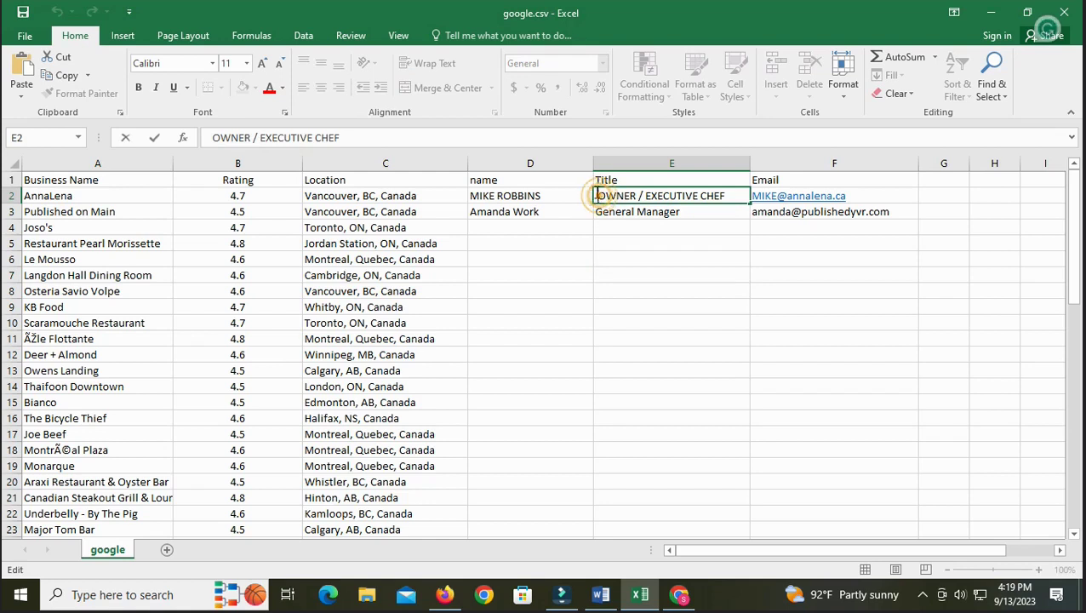
key("BackSpace")
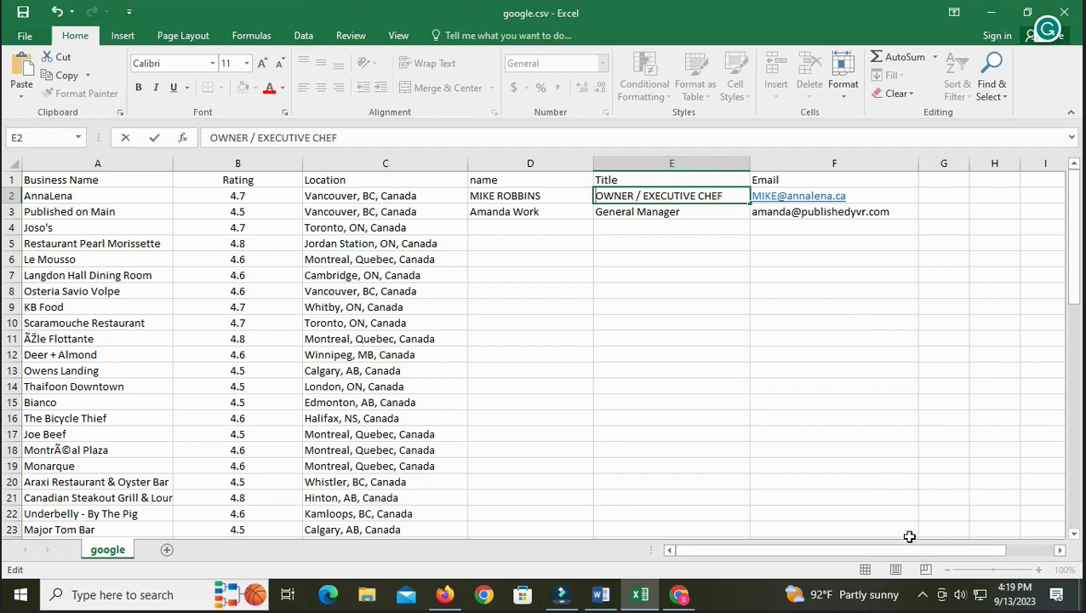
left_click(922, 594)
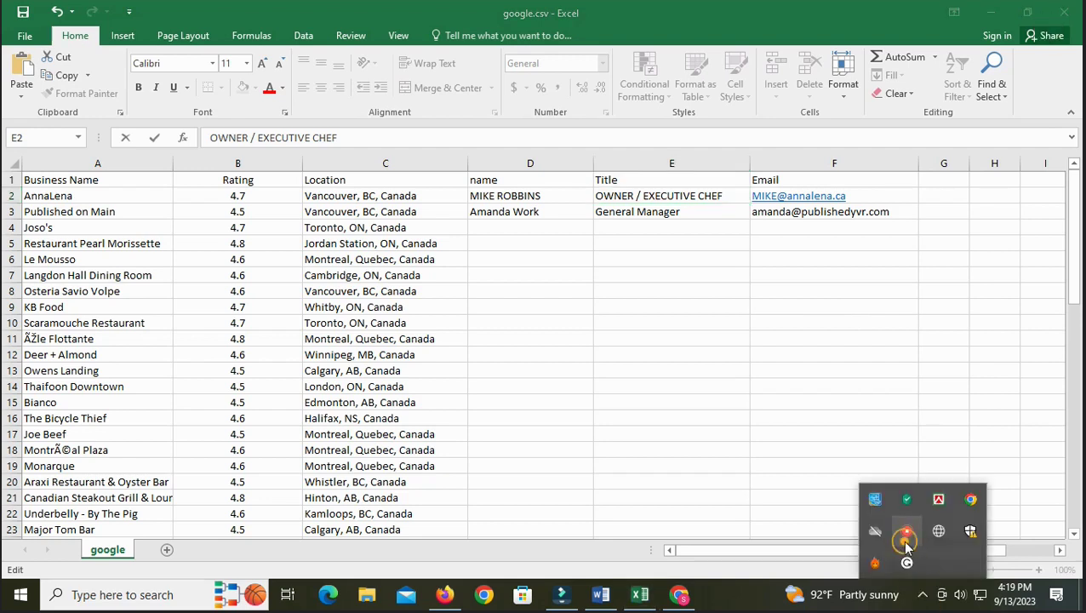